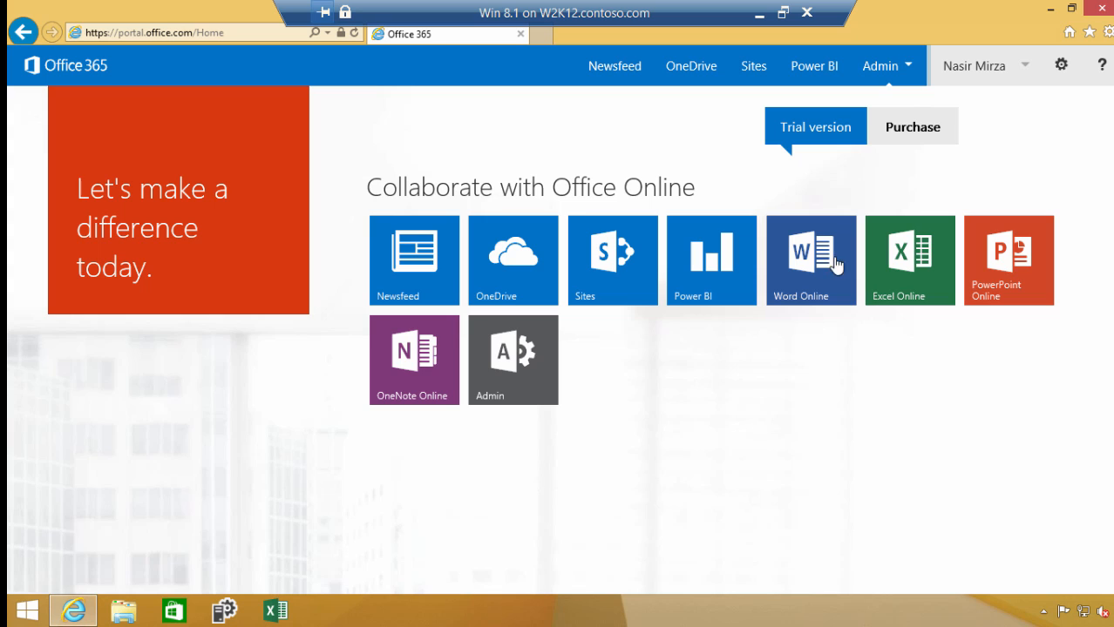
Open the gateways page of the Power BI admin center
{"action": "left_click", "coordinate": [907, 67]}
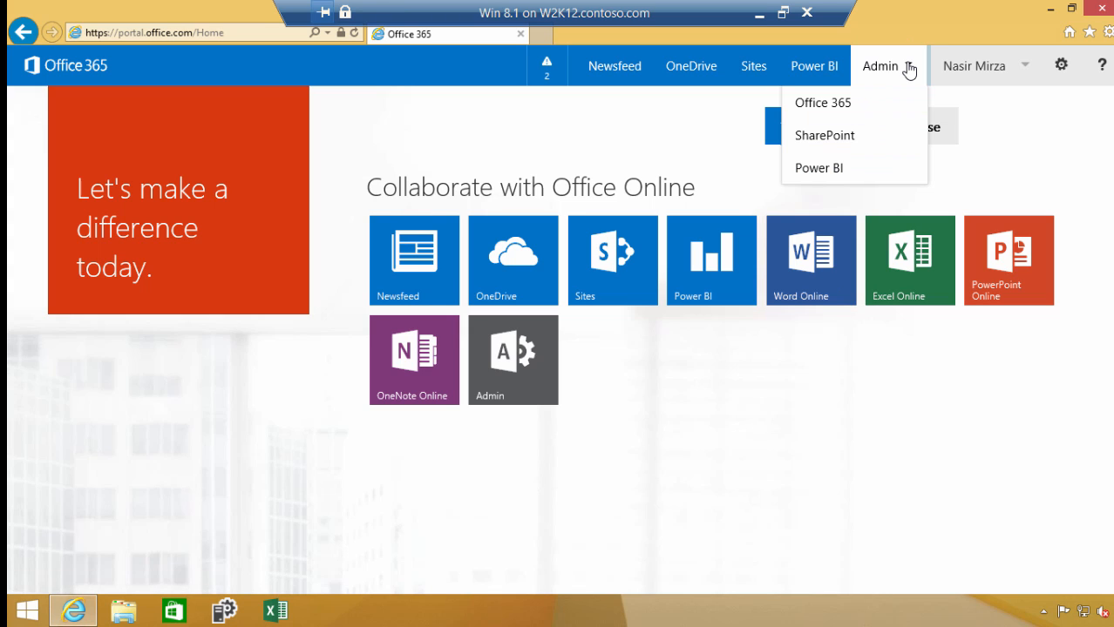
{"action": "left_click", "coordinate": [827, 169]}
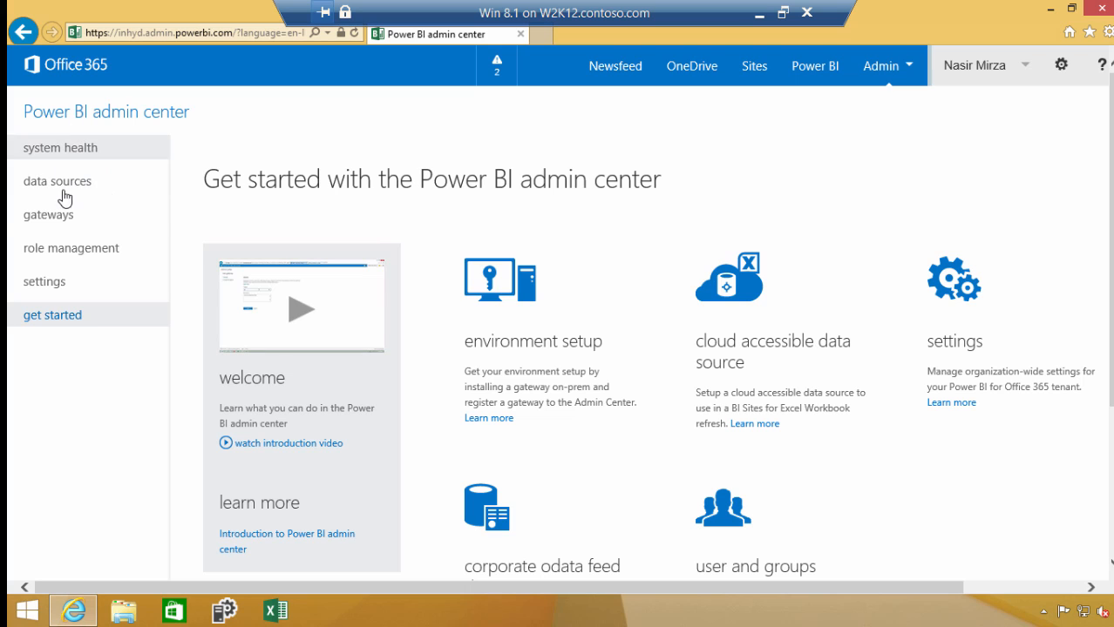
{"action": "left_click", "coordinate": [60, 223]}
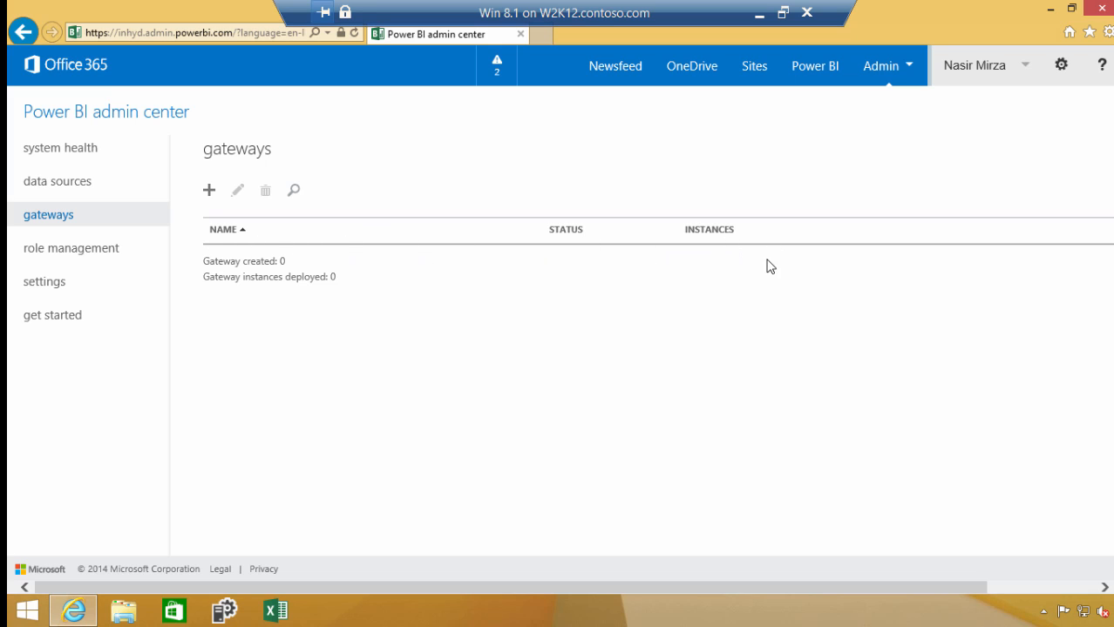
Start a new gateway named myGateway1 with the description "Gateway to on-premises" and the cloud credential store disabled
{"action": "left_click", "coordinate": [209, 191]}
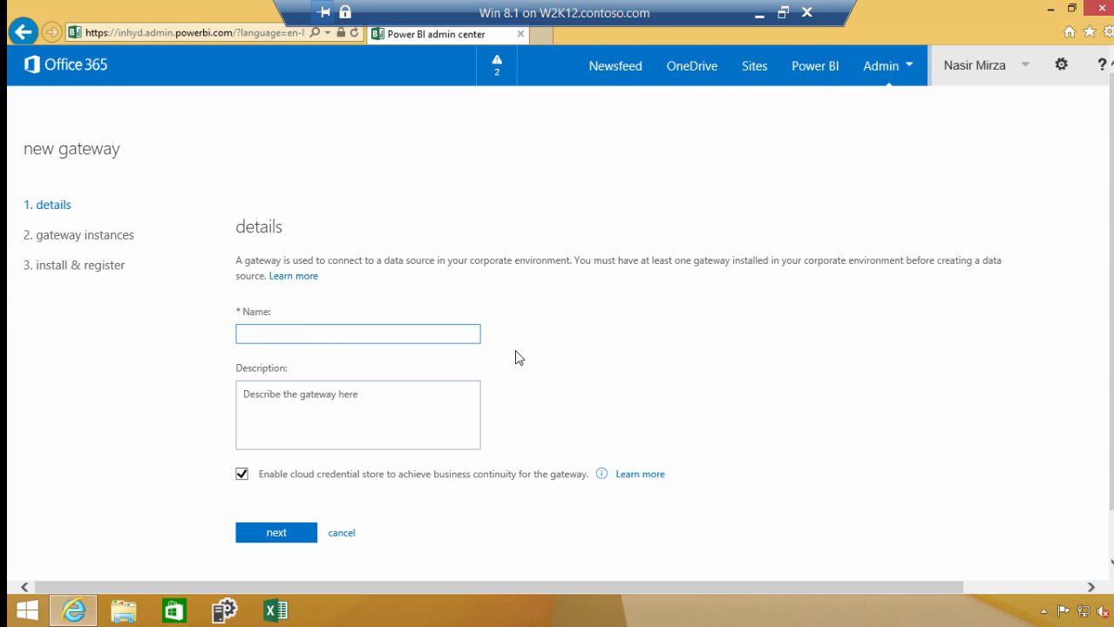
{"action": "type", "text": "myGateway1"}
{"action": "left_click", "coordinate": [402, 399]}
{"action": "type", "text": "Gat"}
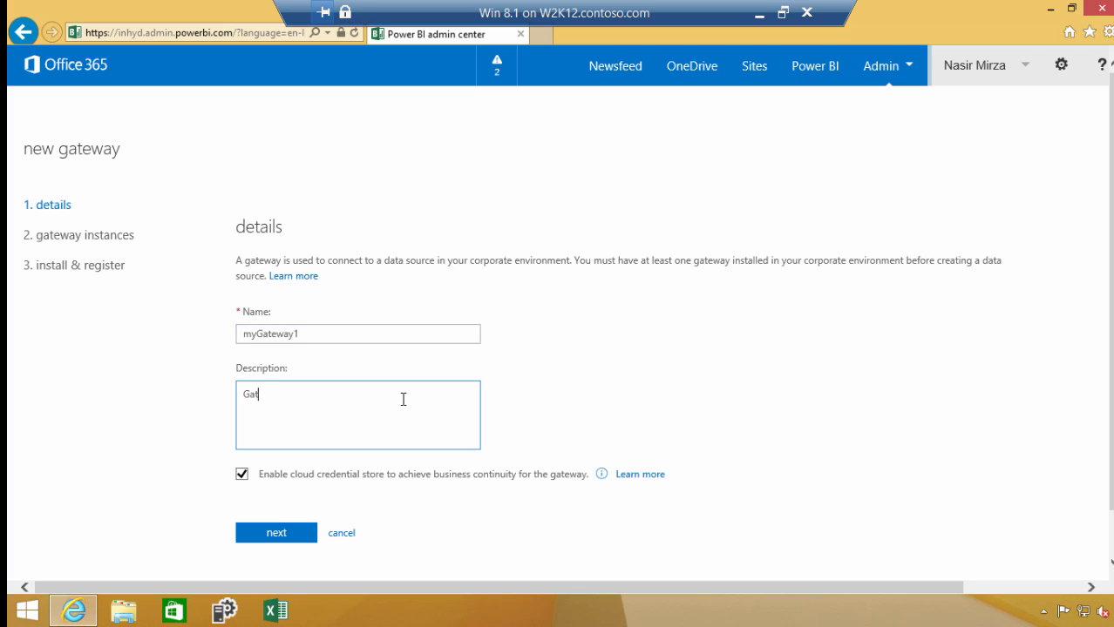
{"action": "type", "text": "eway to on-premises"}
{"action": "left_click", "coordinate": [243, 475]}
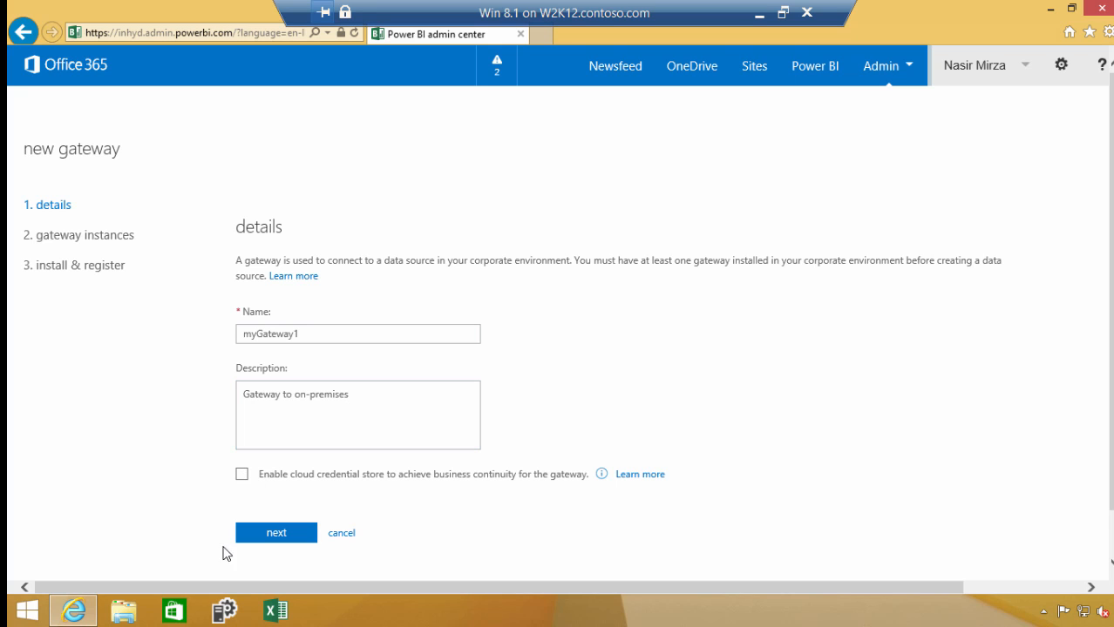
{"action": "left_click", "coordinate": [272, 536]}
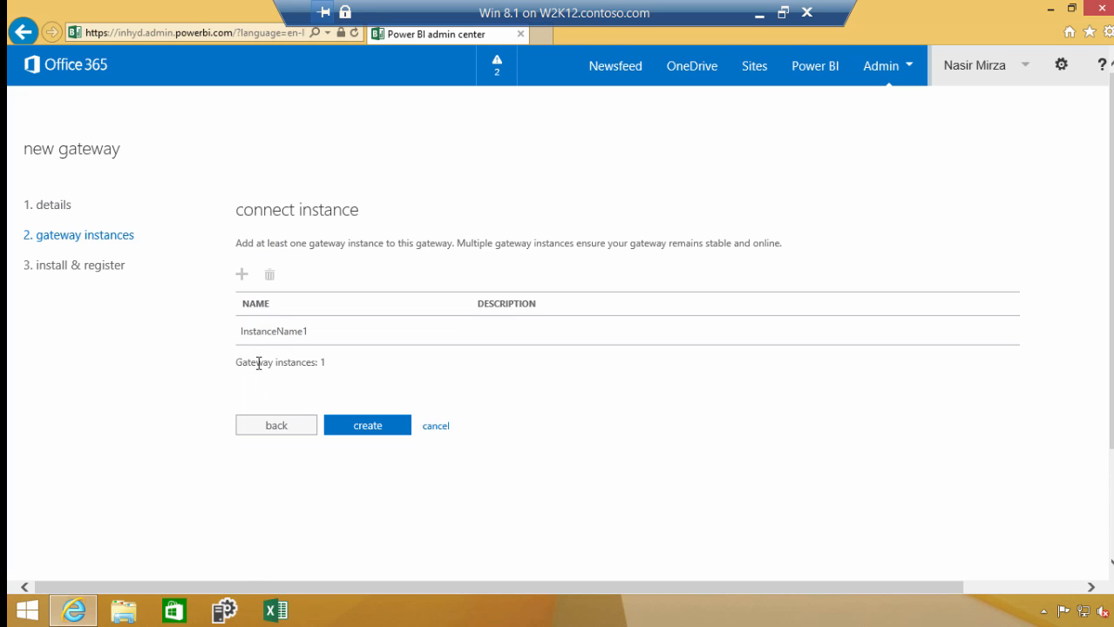
Save the gateway instance under the name InstanceName1 and create the gateway
{"action": "left_click", "coordinate": [281, 331]}
{"action": "left_click_drag", "start_coordinate": [394, 212], "coordinate": [313, 212]}
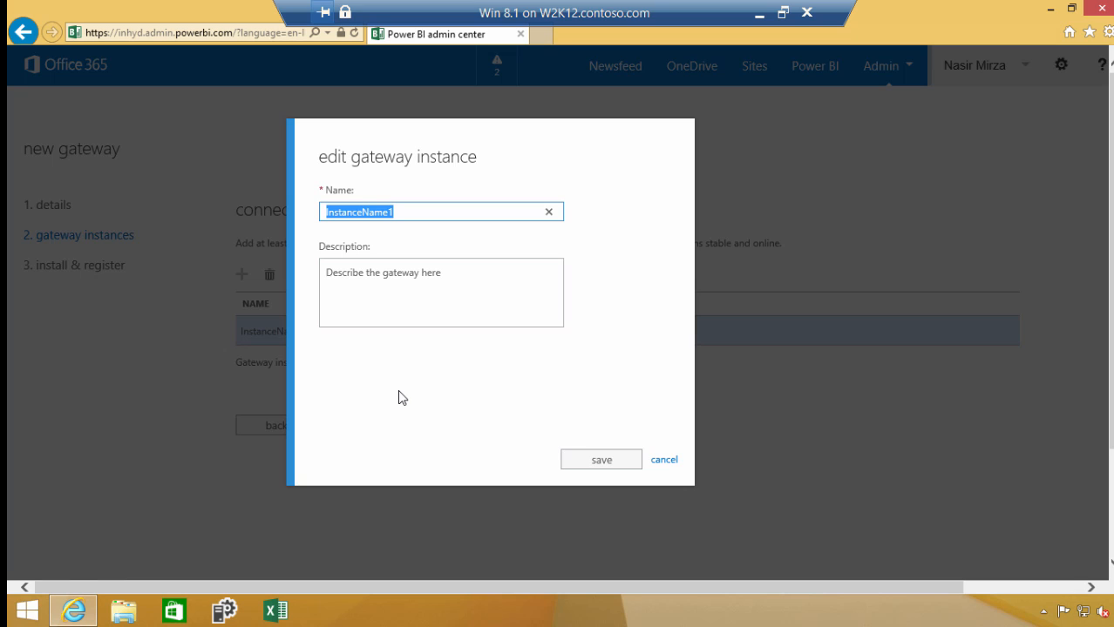
{"action": "key", "text": "End"}
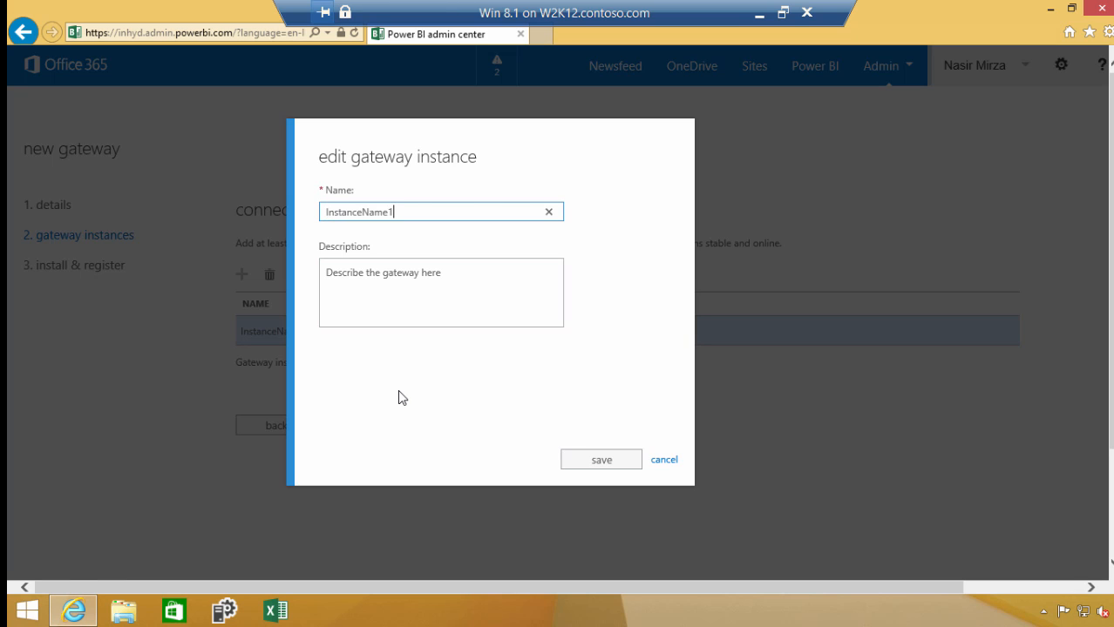
{"action": "left_click", "coordinate": [590, 460]}
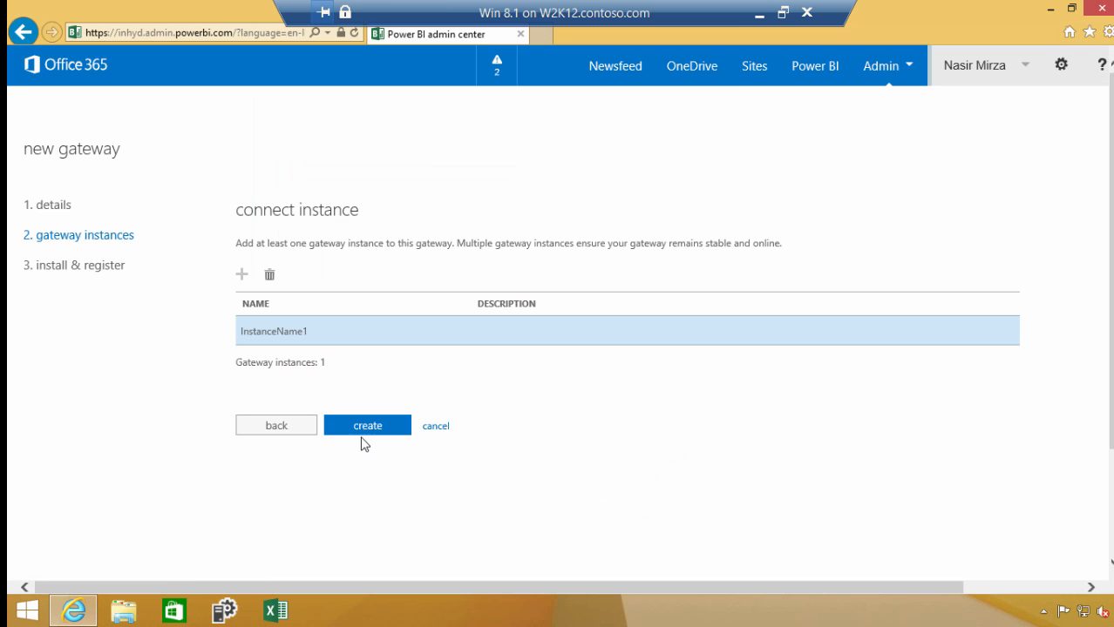
{"action": "left_click", "coordinate": [366, 430]}
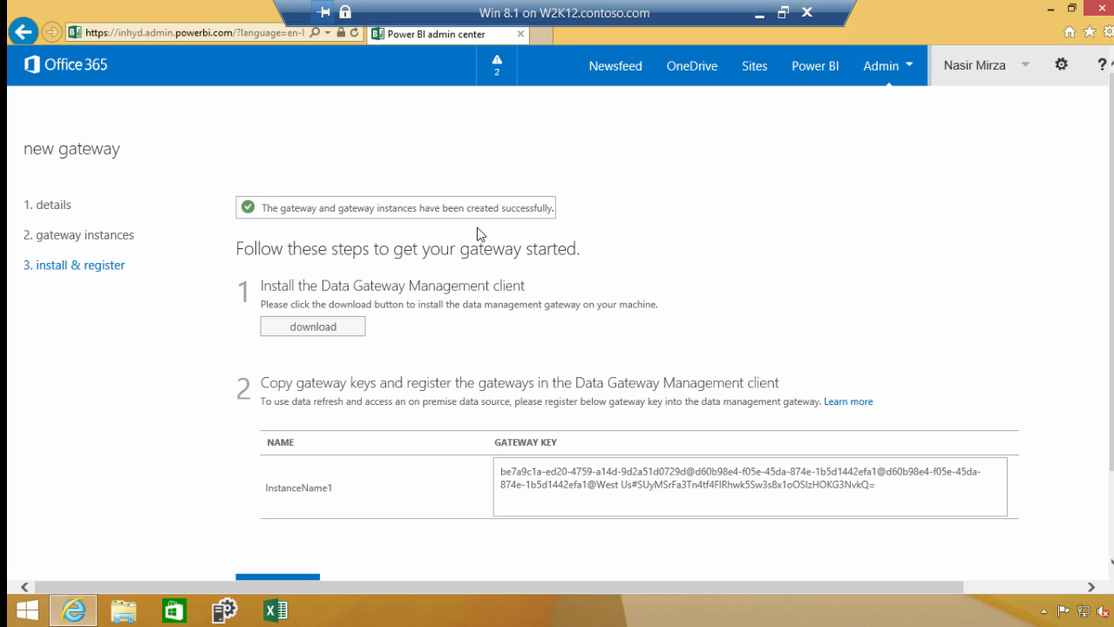
Download the 64-bit DataManagementGateway_1.2.5303.1_en-us installer and save it to the Desktop
{"action": "left_click", "coordinate": [311, 330]}
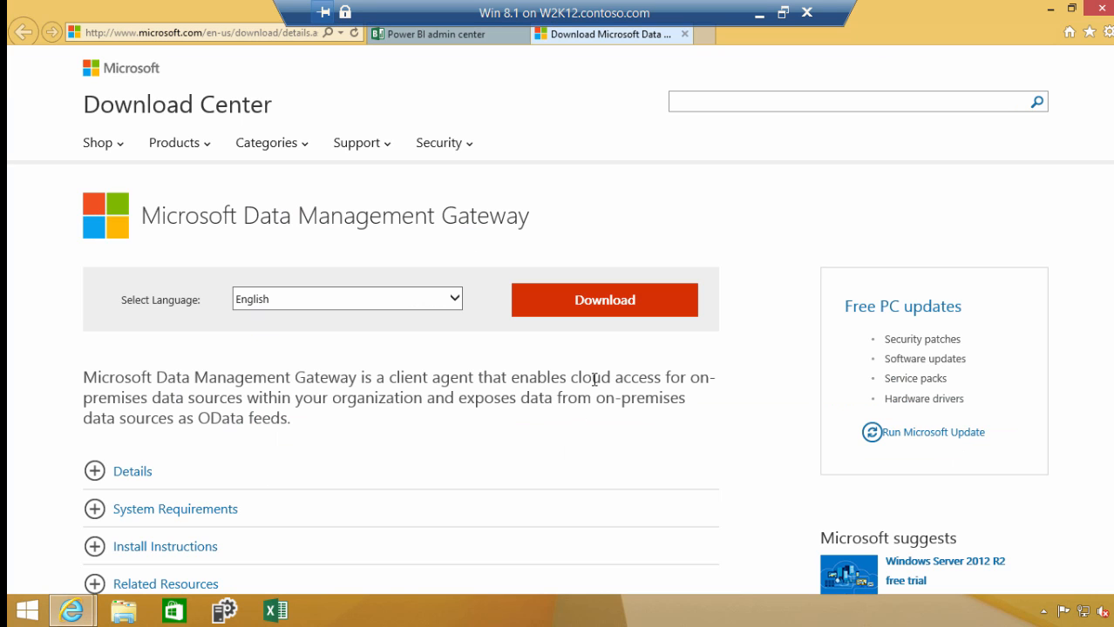
{"action": "left_click", "coordinate": [595, 305]}
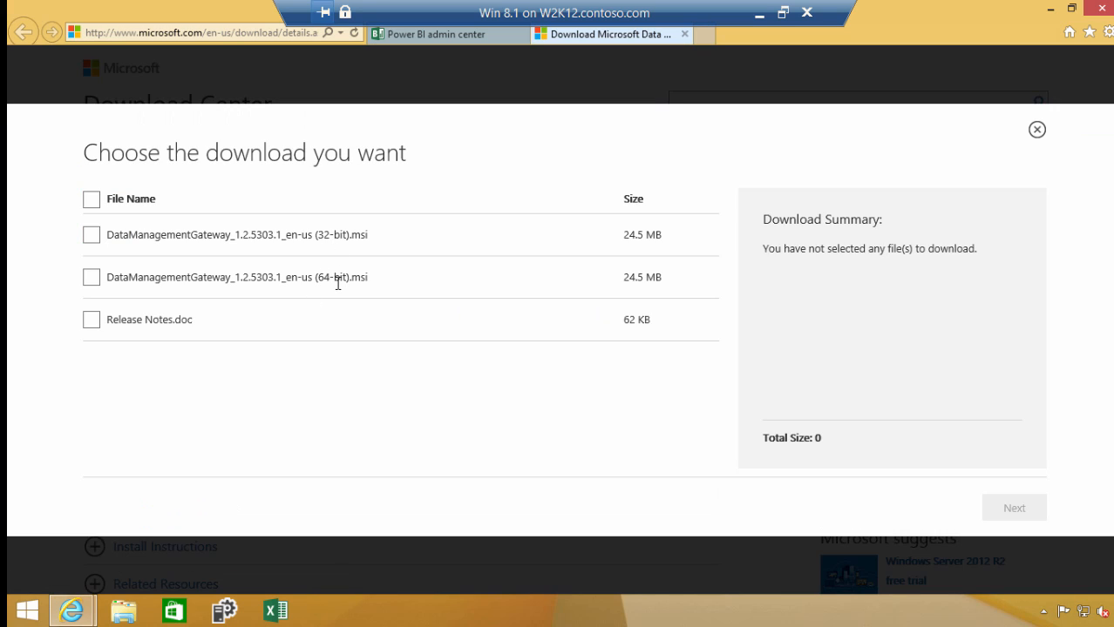
{"action": "left_click", "coordinate": [95, 280]}
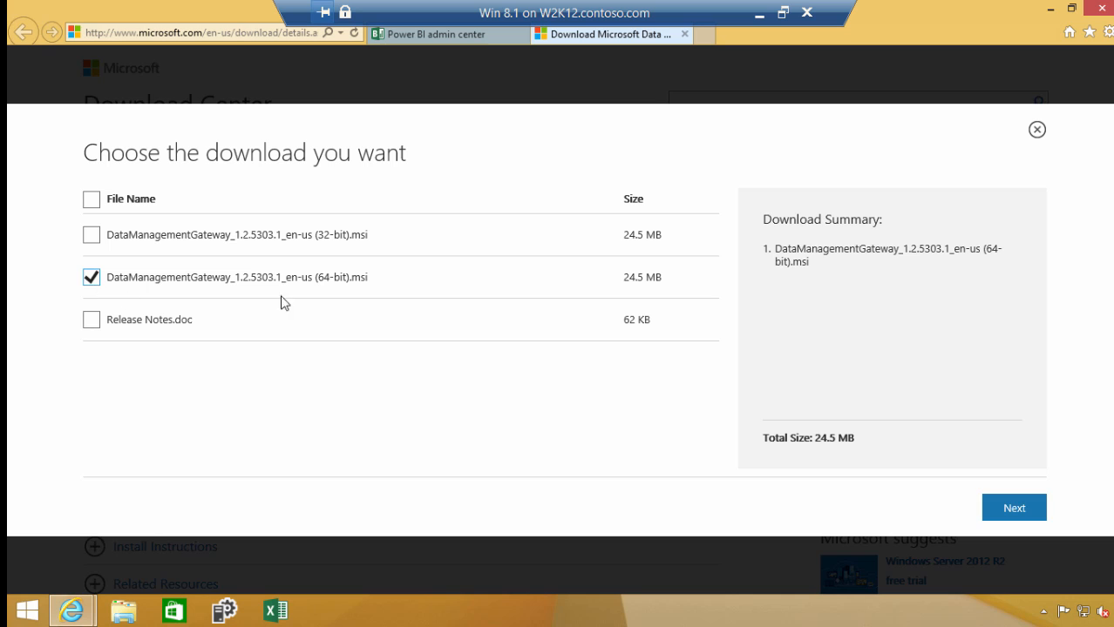
{"action": "left_click", "coordinate": [1017, 510]}
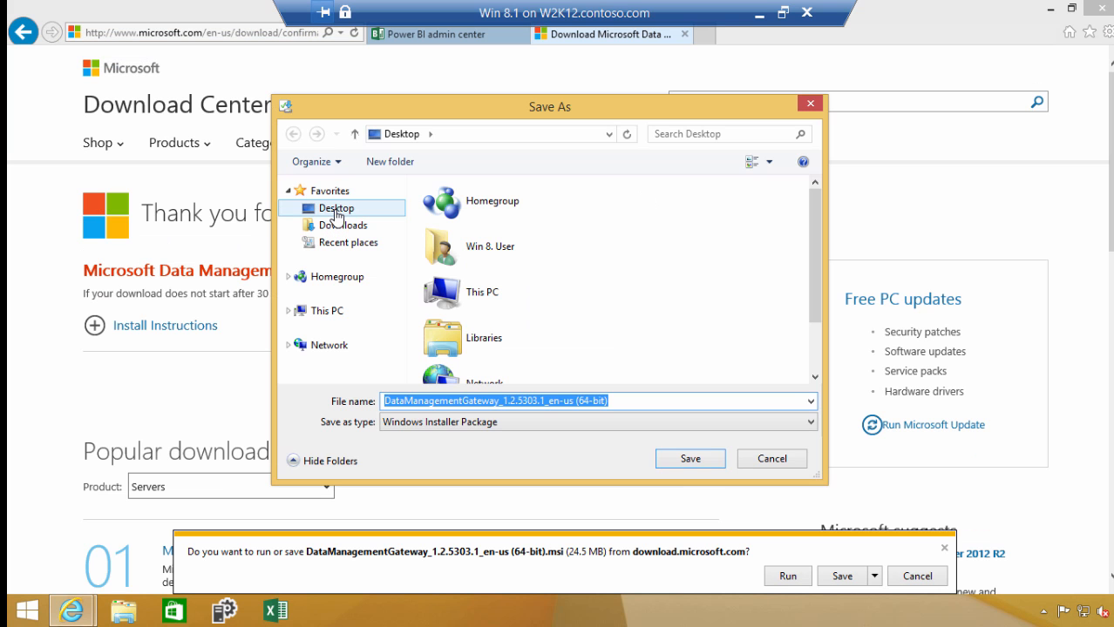
{"action": "left_click", "coordinate": [337, 211]}
{"action": "left_click", "coordinate": [637, 403]}
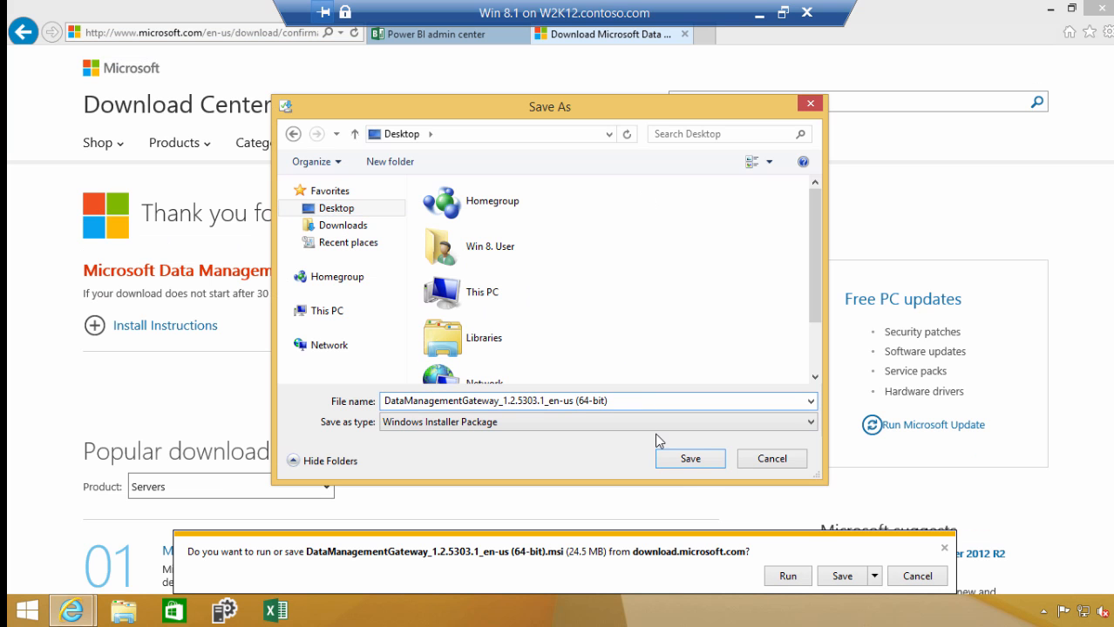
{"action": "left_click", "coordinate": [678, 463]}
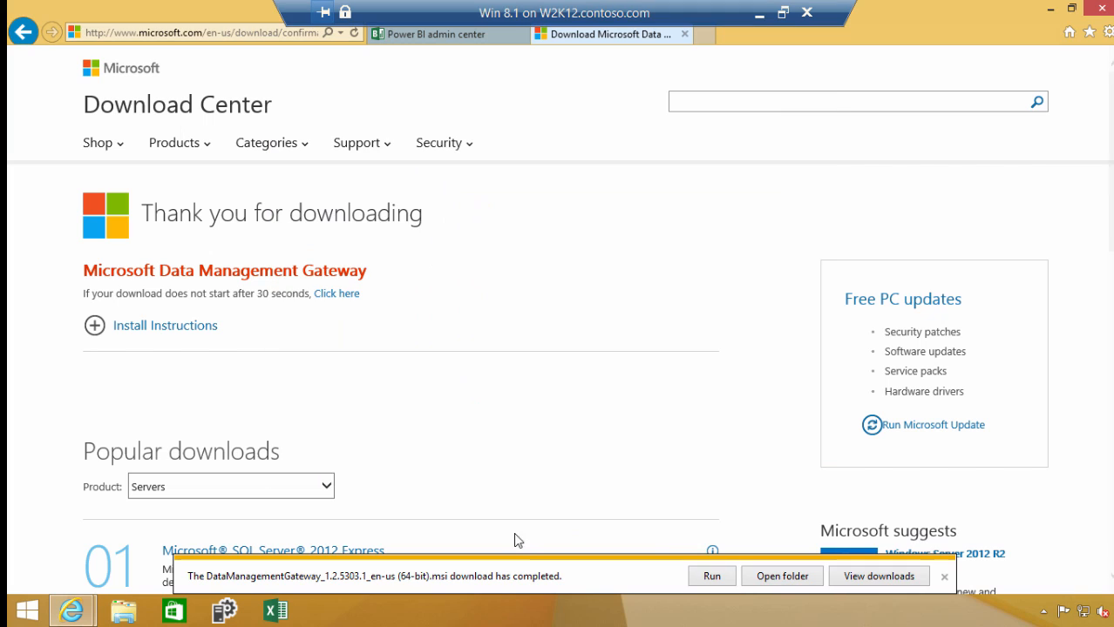
Run the downloaded installer, accept the license terms and install Microsoft Data Management Gateway in the default folder
{"action": "left_click", "coordinate": [782, 576]}
{"action": "left_click", "coordinate": [614, 315]}
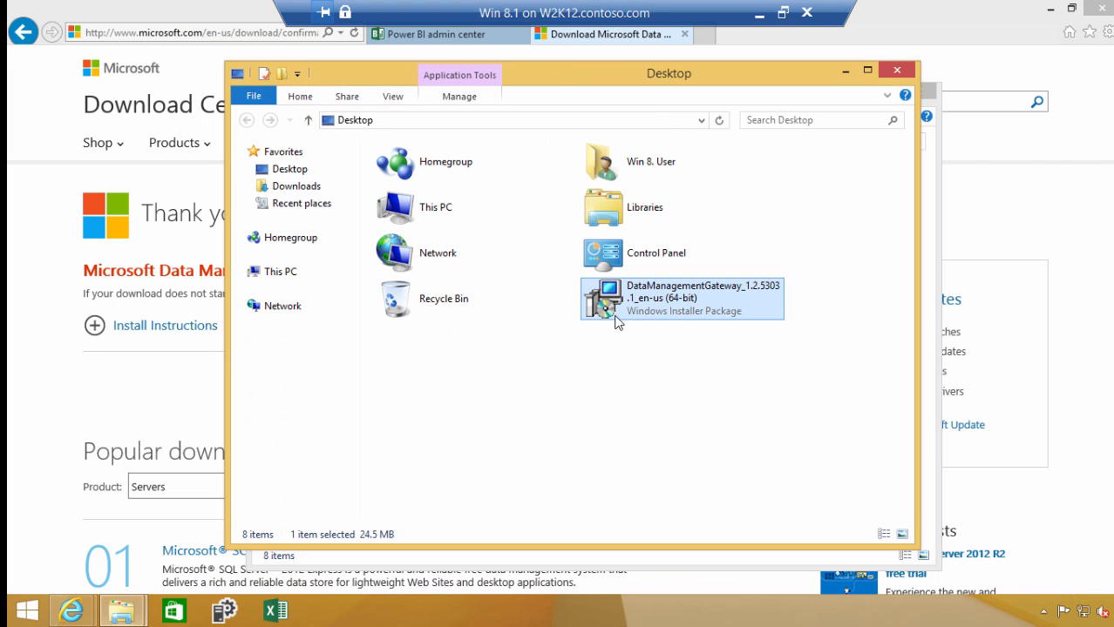
{"action": "double_click", "coordinate": [615, 307]}
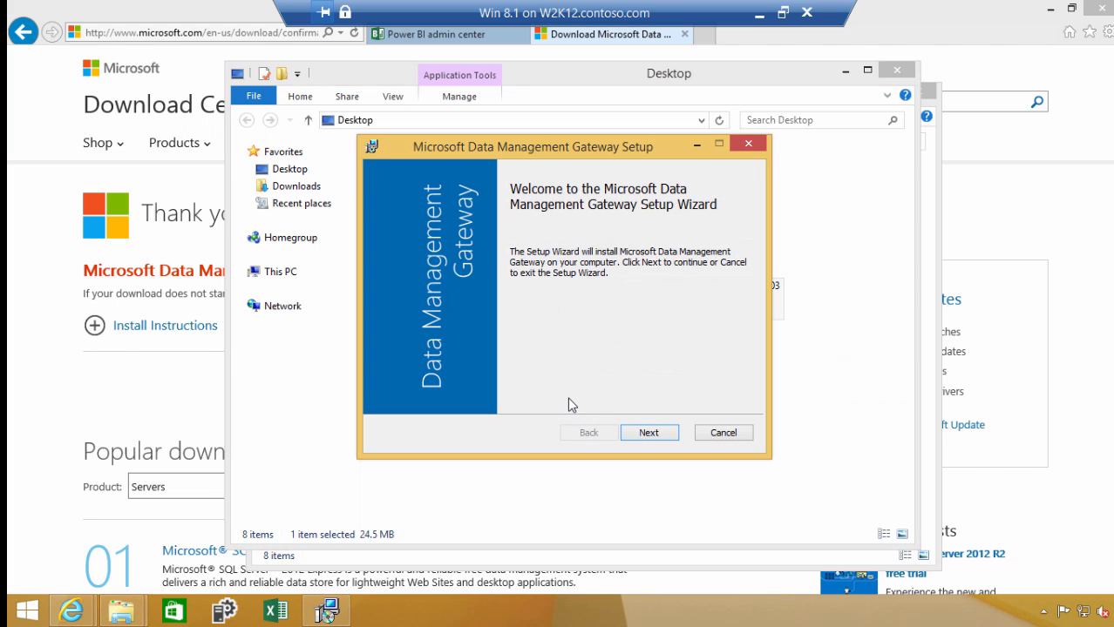
{"action": "key", "text": "Return"}
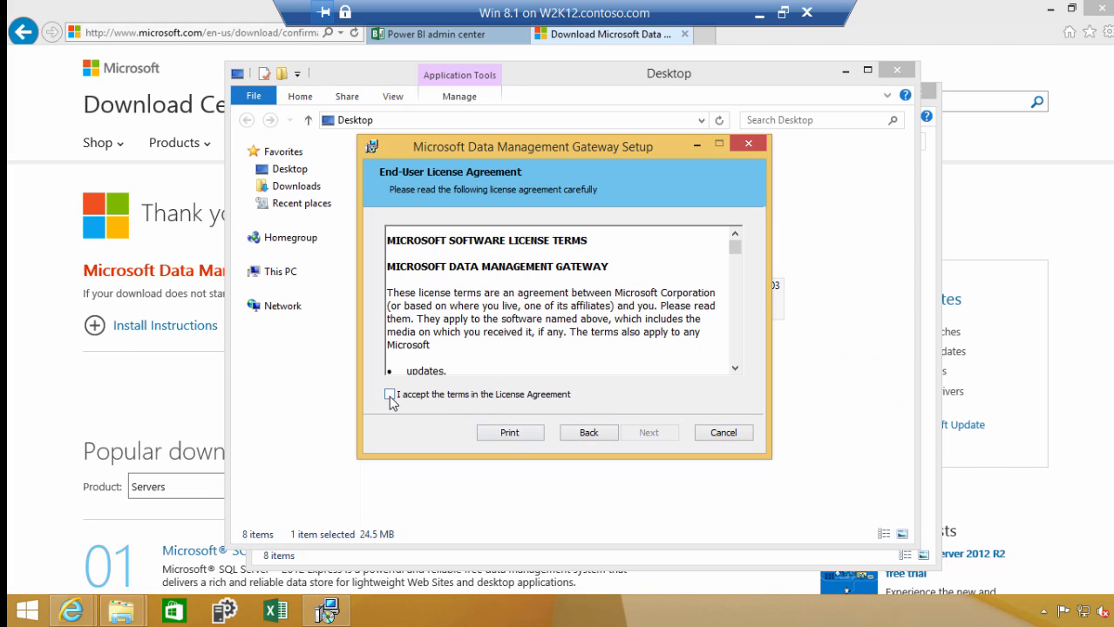
{"action": "left_click", "coordinate": [390, 395]}
{"action": "left_click", "coordinate": [655, 435]}
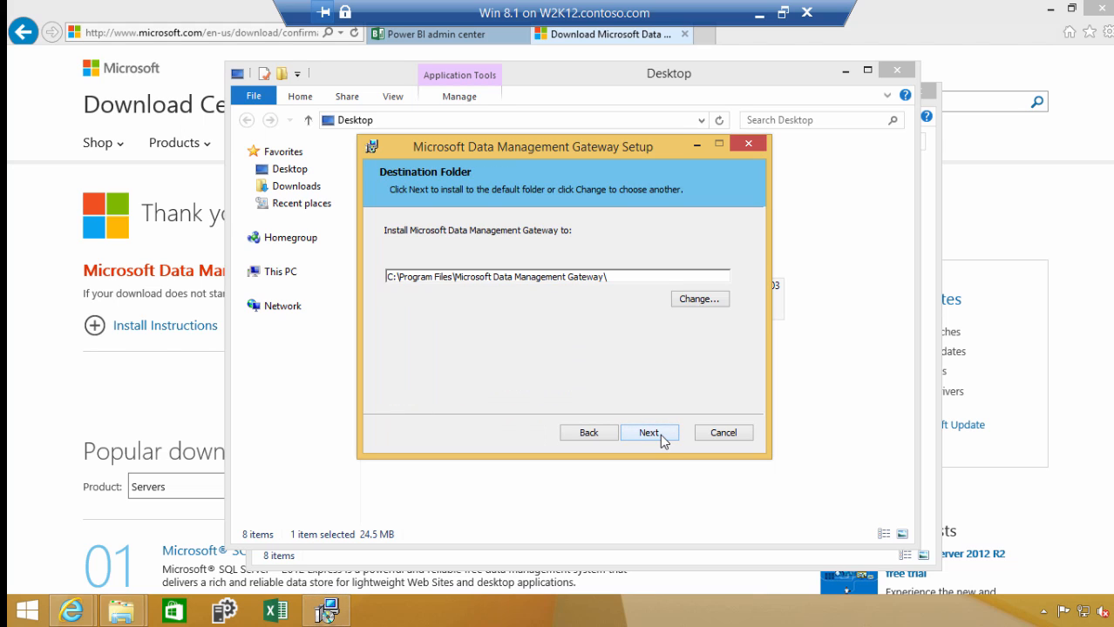
{"action": "left_click", "coordinate": [659, 436]}
{"action": "left_click", "coordinate": [660, 434]}
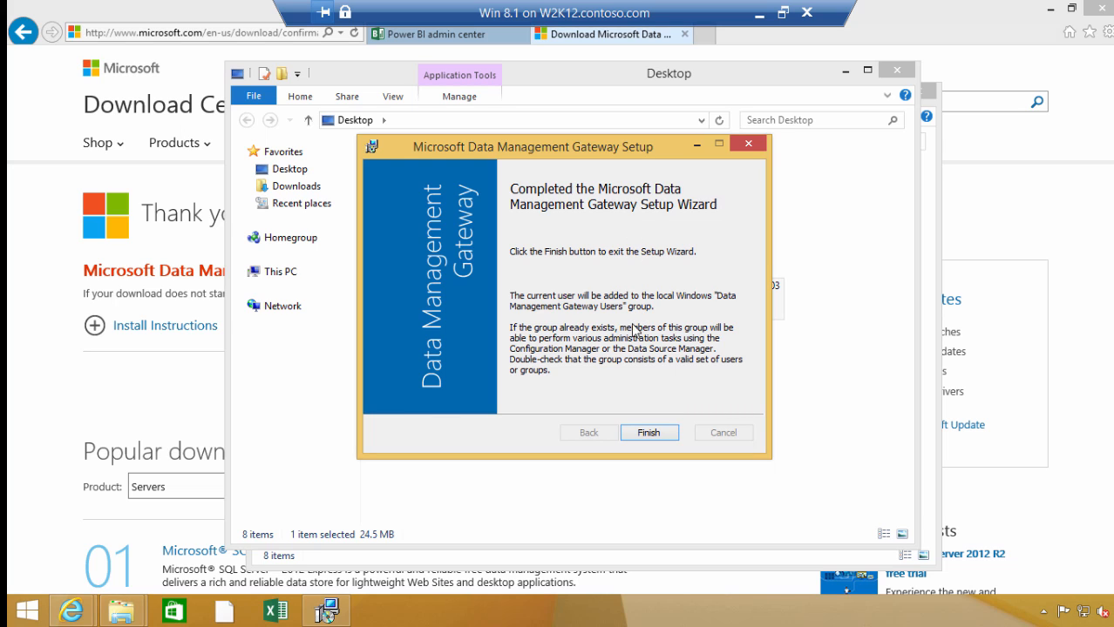
{"action": "left_click", "coordinate": [648, 432]}
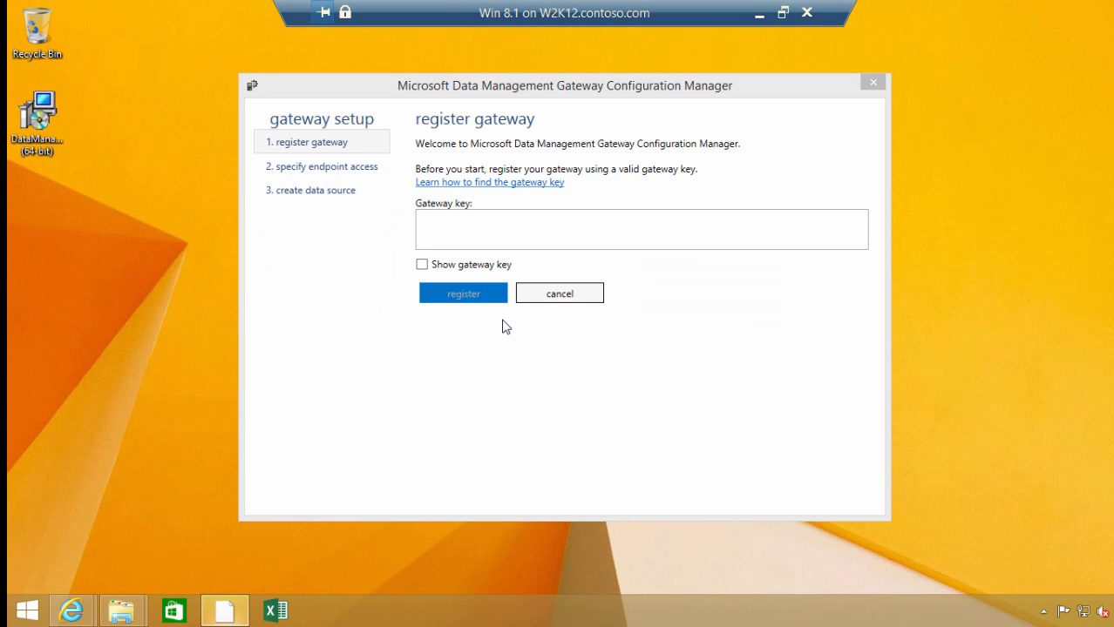
Switch to the Power BI admin center in the browser and copy the gateway key of InstanceName1
{"action": "left_click", "coordinate": [504, 240]}
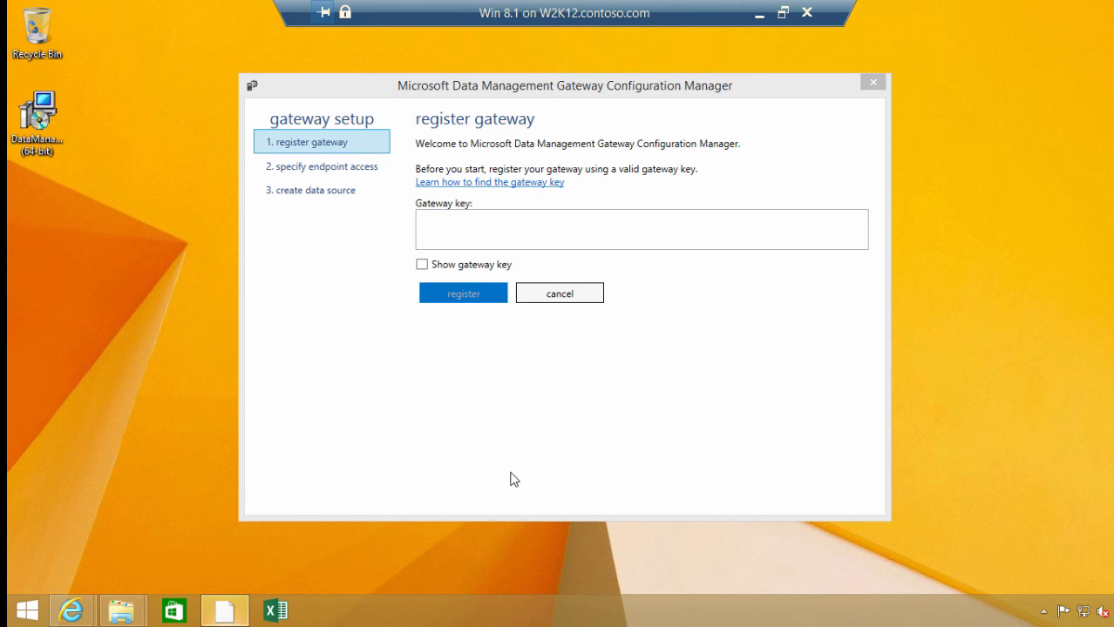
{"action": "mouse_move", "coordinate": [68, 617]}
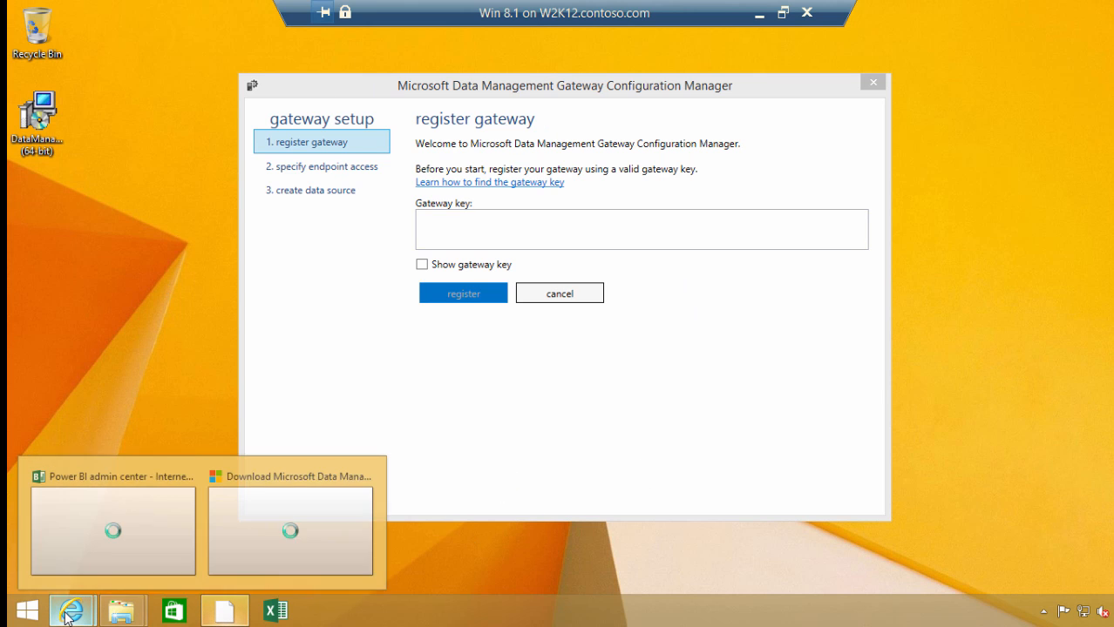
{"action": "left_click", "coordinate": [94, 565]}
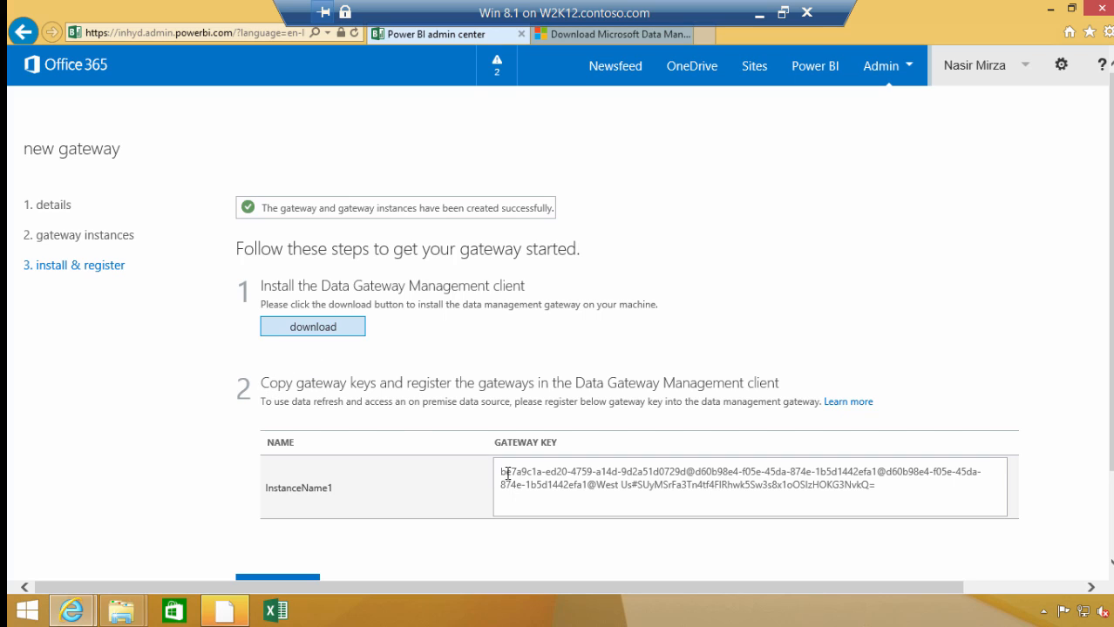
{"action": "left_click_drag", "start_coordinate": [501, 473], "coordinate": [875, 482]}
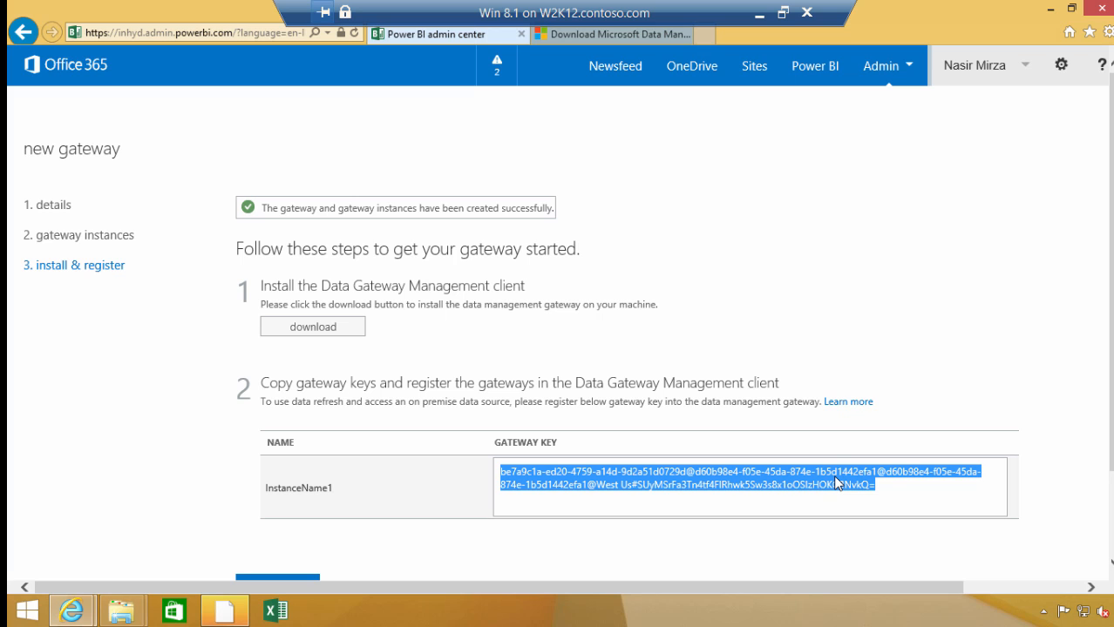
{"action": "right_click", "coordinate": [837, 482]}
{"action": "left_click", "coordinate": [875, 381]}
Paste the gateway key into the Data Management Gateway Configuration Manager, show the key and register the gateway
{"action": "left_click", "coordinate": [224, 611]}
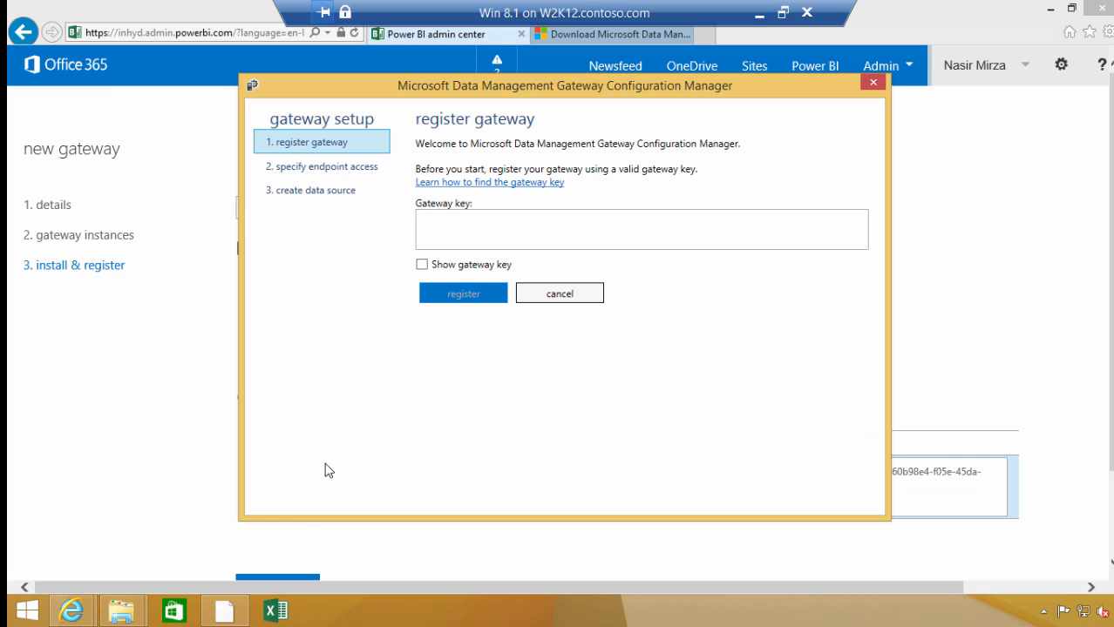
{"action": "right_click", "coordinate": [437, 229]}
{"action": "left_click", "coordinate": [481, 276]}
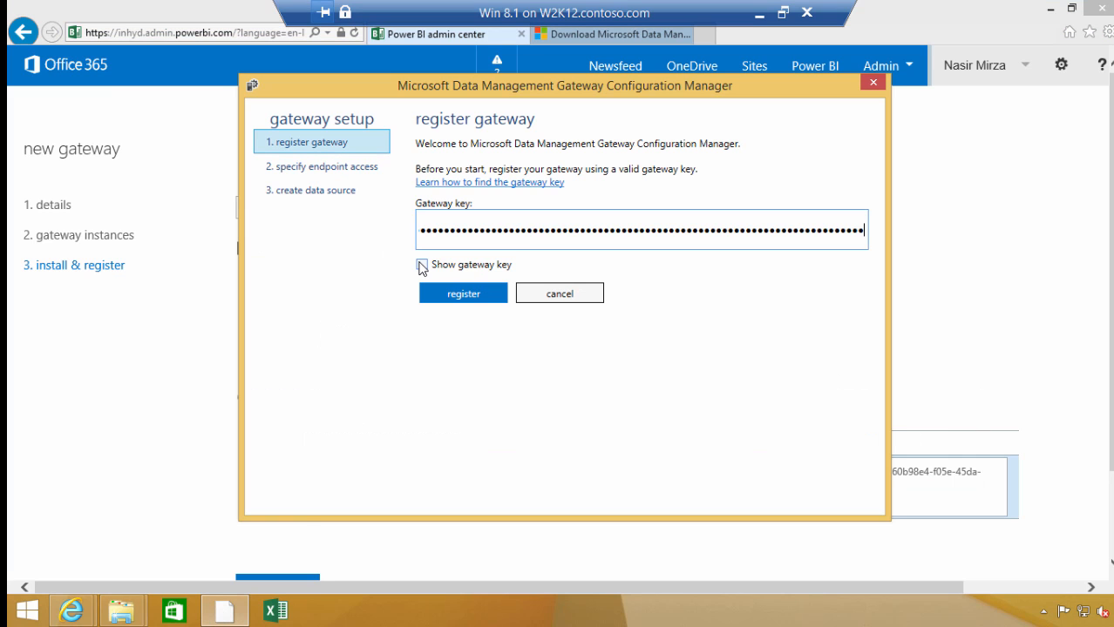
{"action": "left_click", "coordinate": [422, 266]}
{"action": "left_click", "coordinate": [462, 299]}
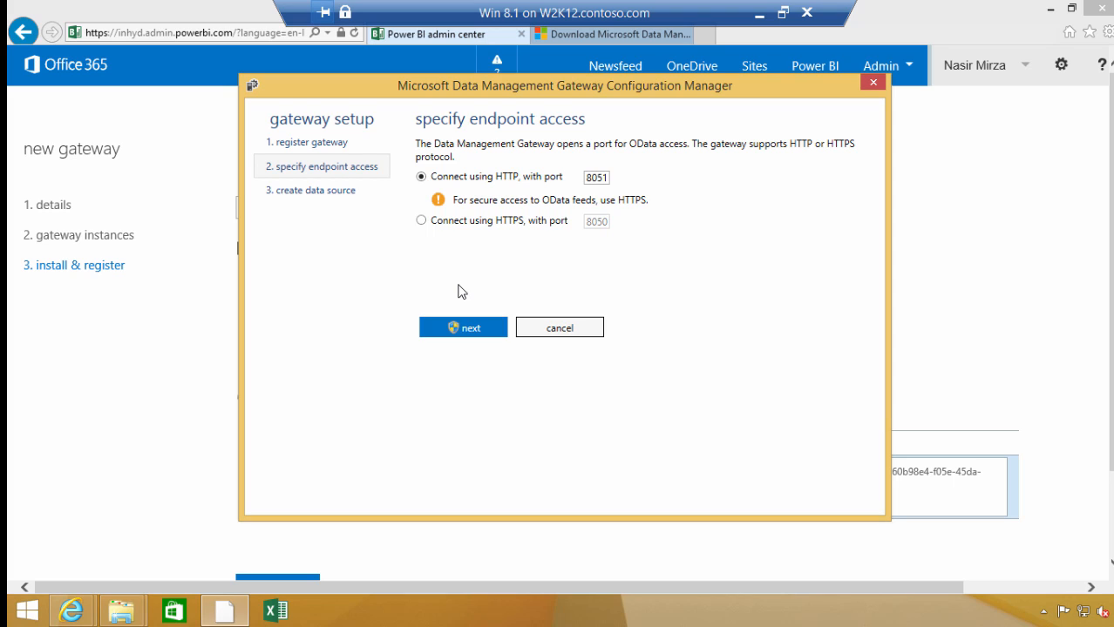
Accept HTTP endpoint access on port 8051 and finish the gateway setup
{"action": "left_click", "coordinate": [458, 329]}
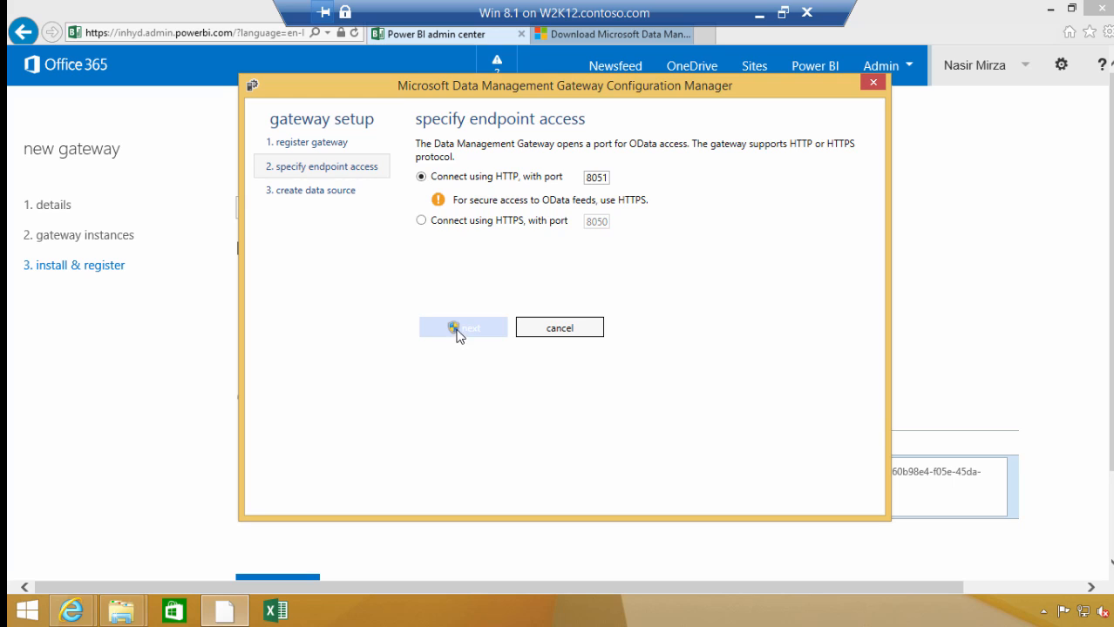
{"action": "left_click", "coordinate": [456, 198]}
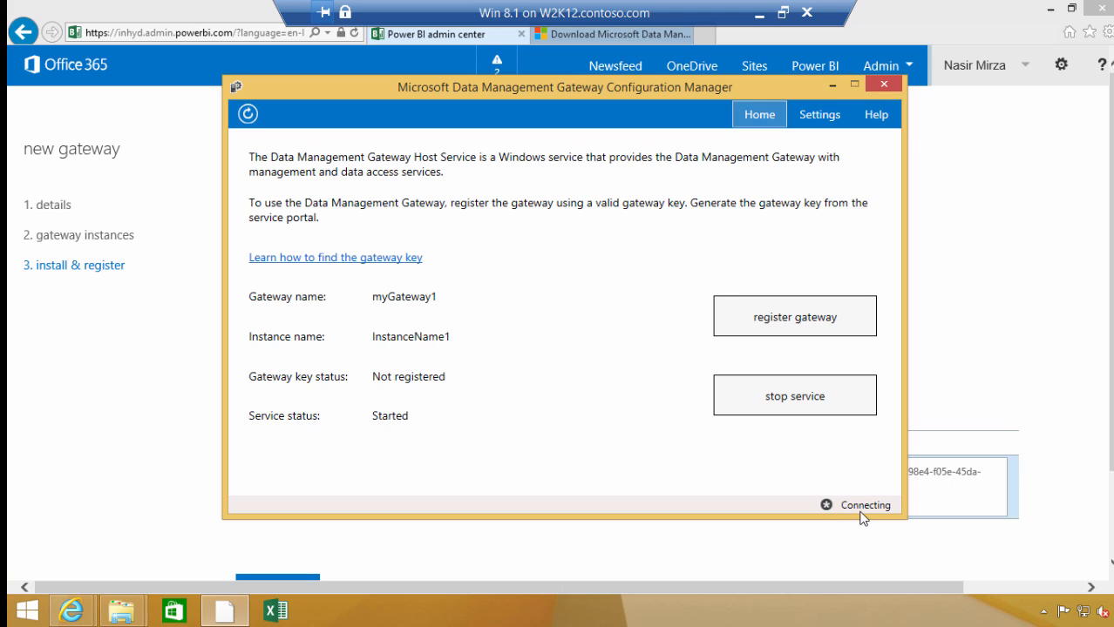
{"action": "mouse_move", "coordinate": [861, 517]}
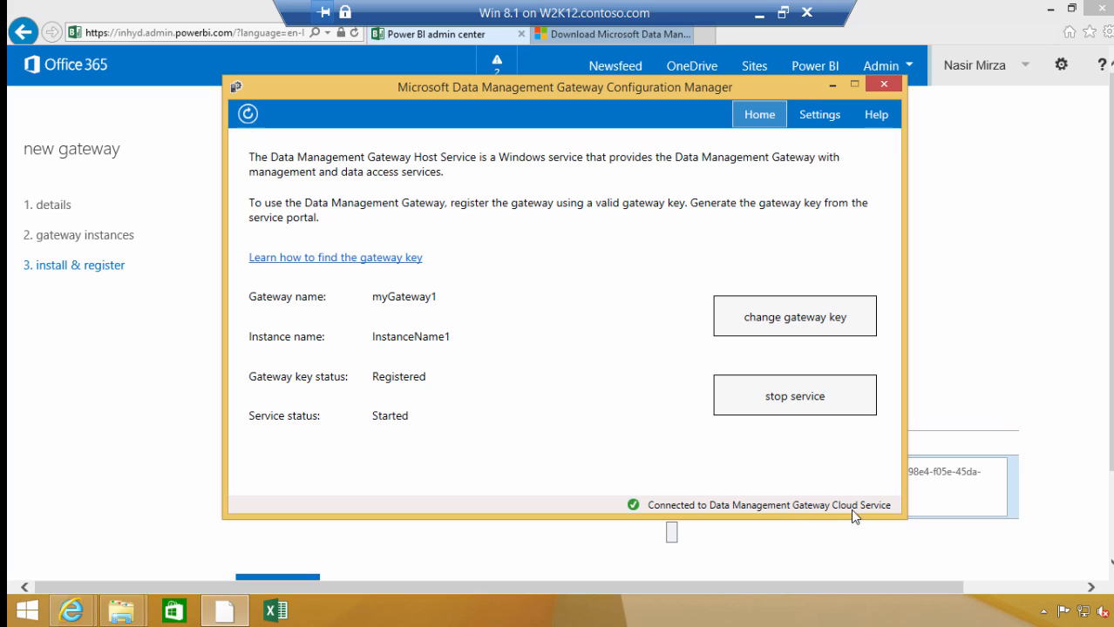
Switch to the Power BI admin center, finish the new gateway and expand myGateway1 in the gateways list
{"action": "mouse_move", "coordinate": [83, 612]}
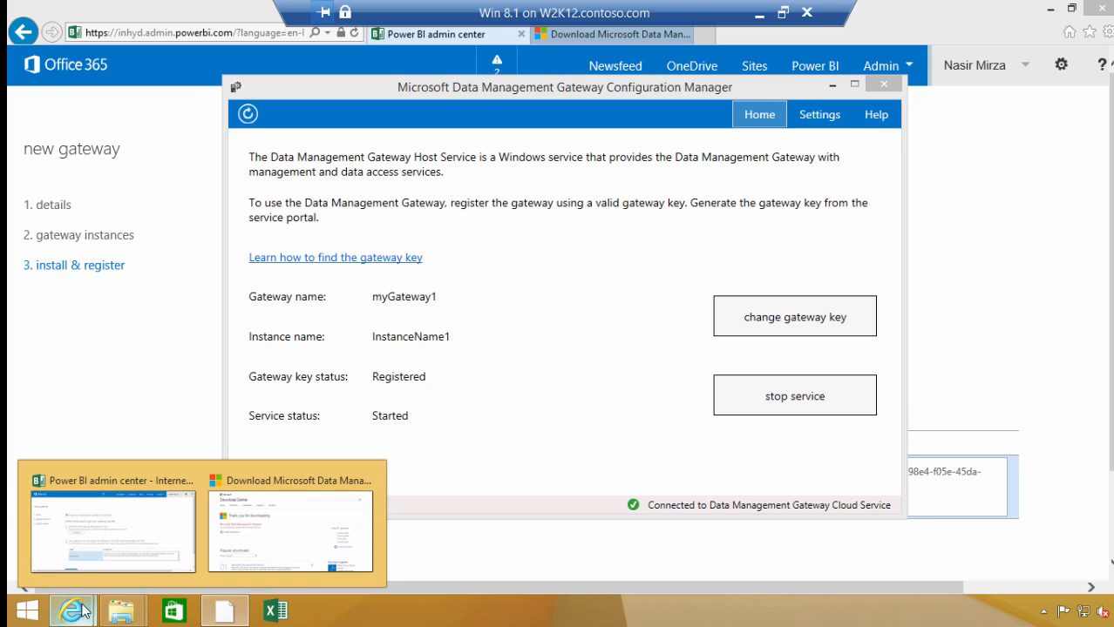
{"action": "left_click", "coordinate": [183, 540]}
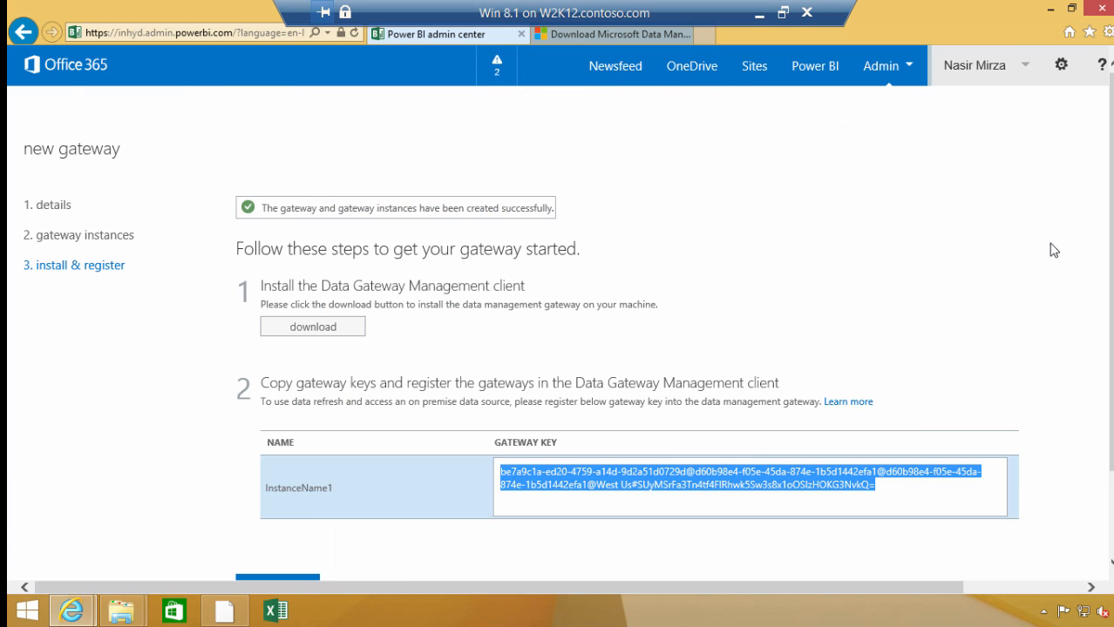
{"action": "scroll", "coordinate": [1092, 202], "scroll_direction": "down", "scroll_amount": 3}
{"action": "left_click", "coordinate": [277, 484]}
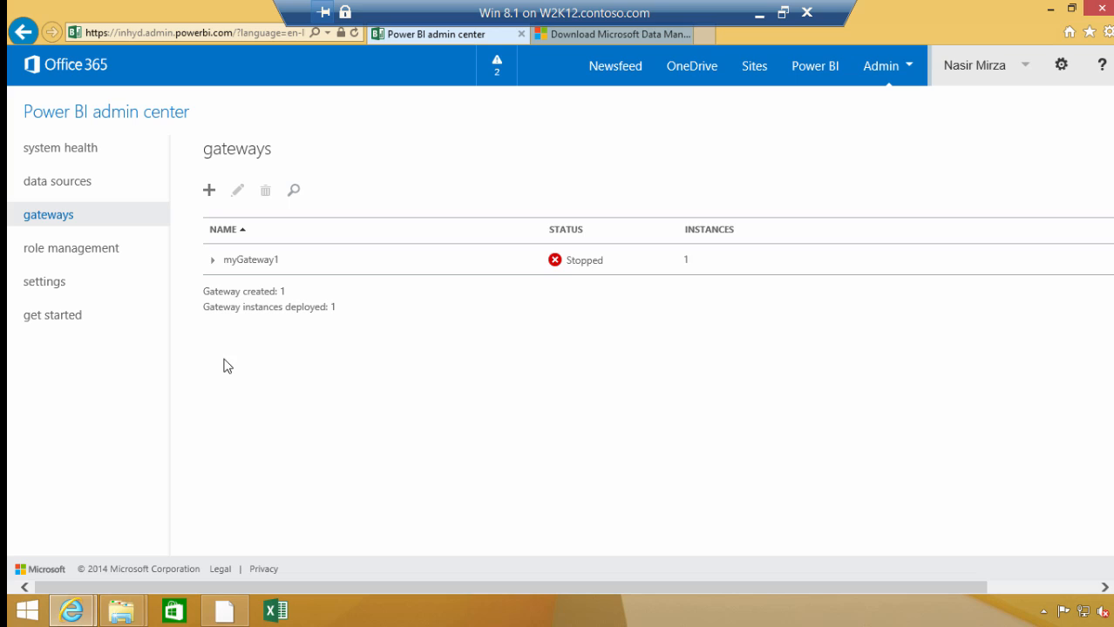
{"action": "left_click", "coordinate": [213, 260]}
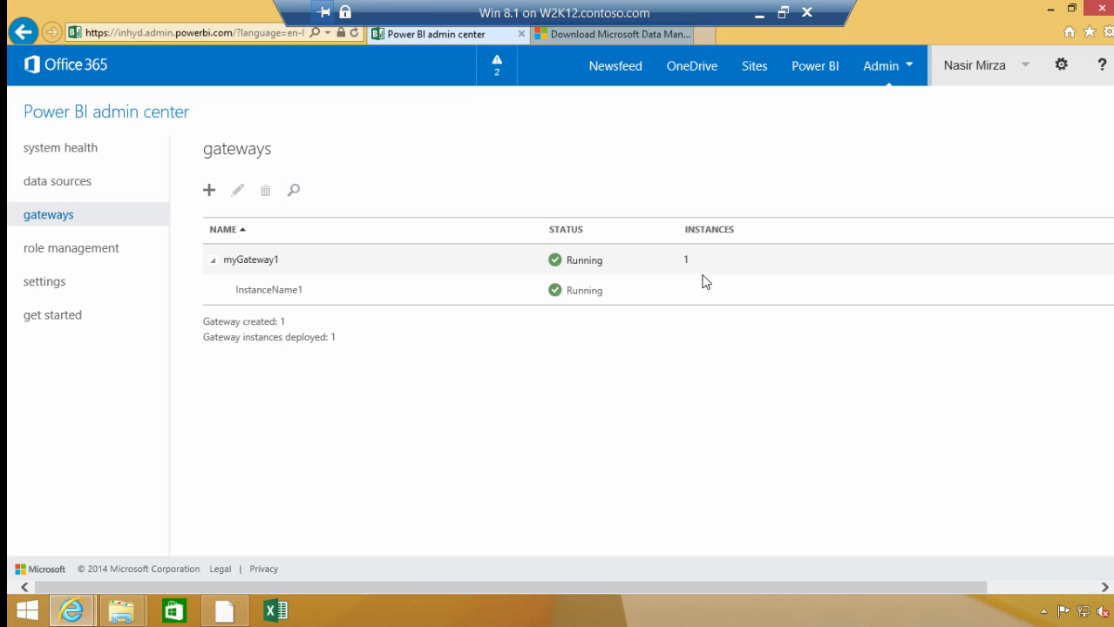
{"action": "left_click", "coordinate": [1052, 11]}
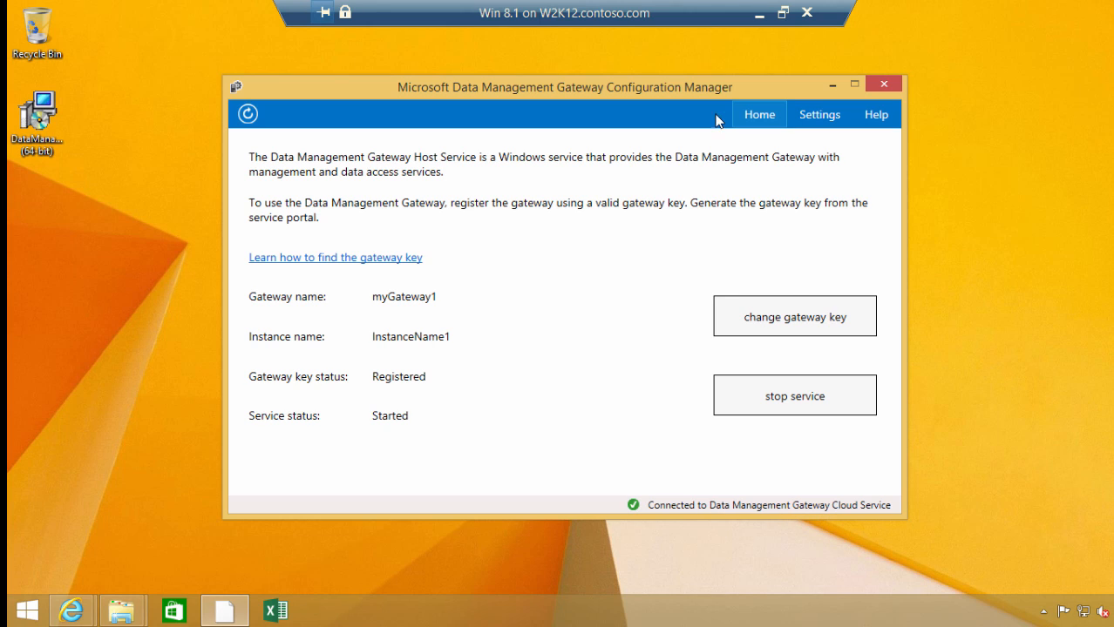
{"action": "left_click", "coordinate": [757, 20]}
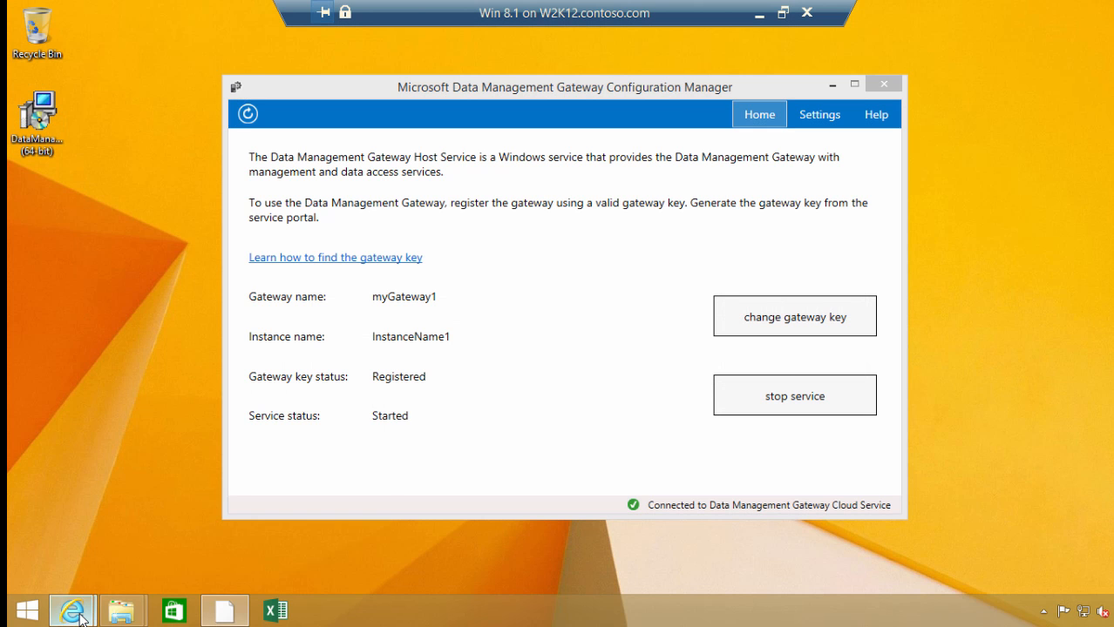
{"action": "mouse_move", "coordinate": [71, 610]}
{"action": "left_click", "coordinate": [174, 552]}
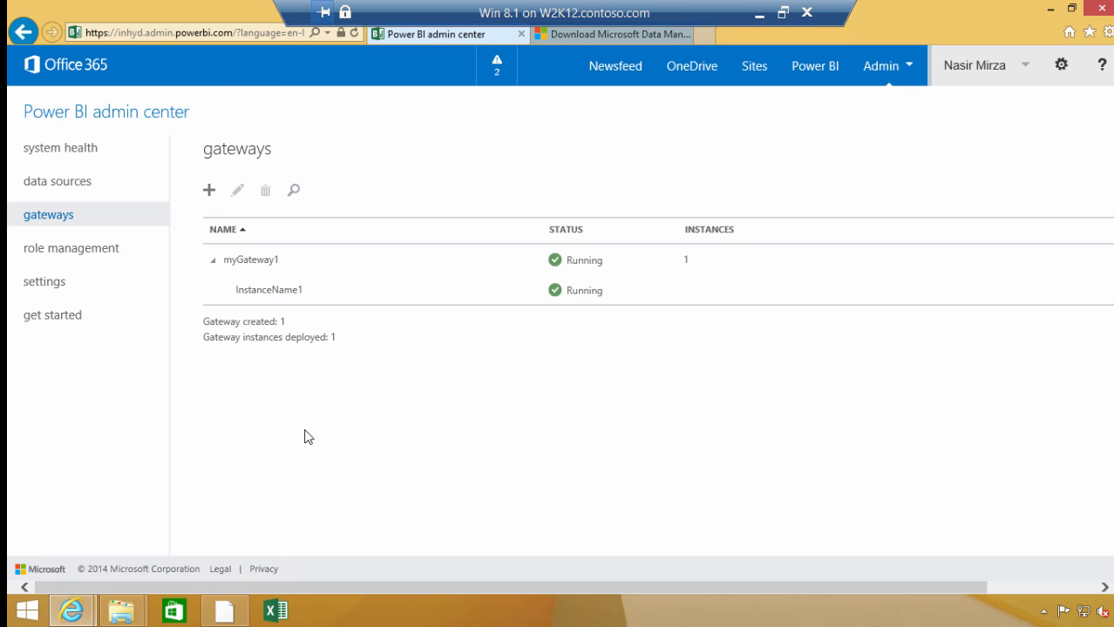
Start a new SQL Server data source in the admin center and accept its usage settings with only Enable Cloud Access selected
{"action": "left_click", "coordinate": [84, 184]}
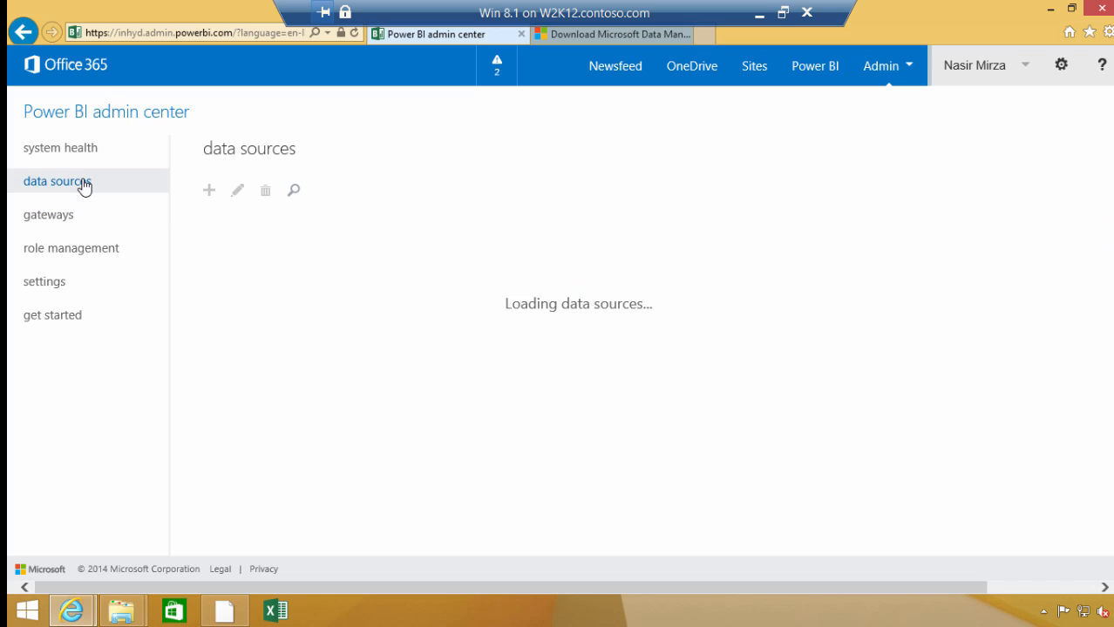
{"action": "left_click", "coordinate": [209, 192]}
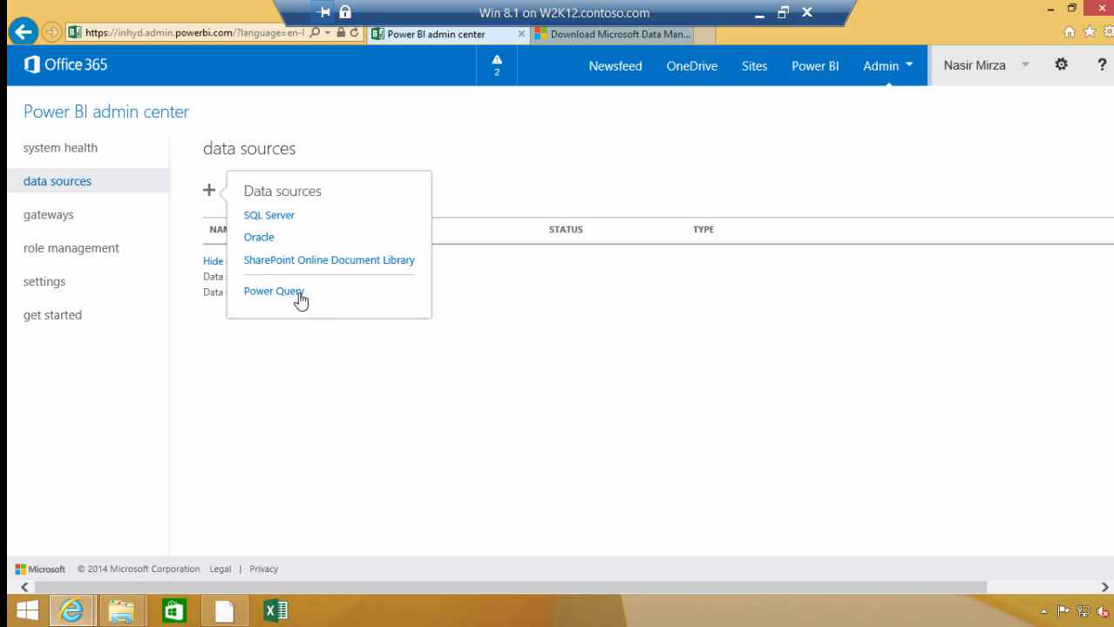
{"action": "left_click", "coordinate": [284, 225]}
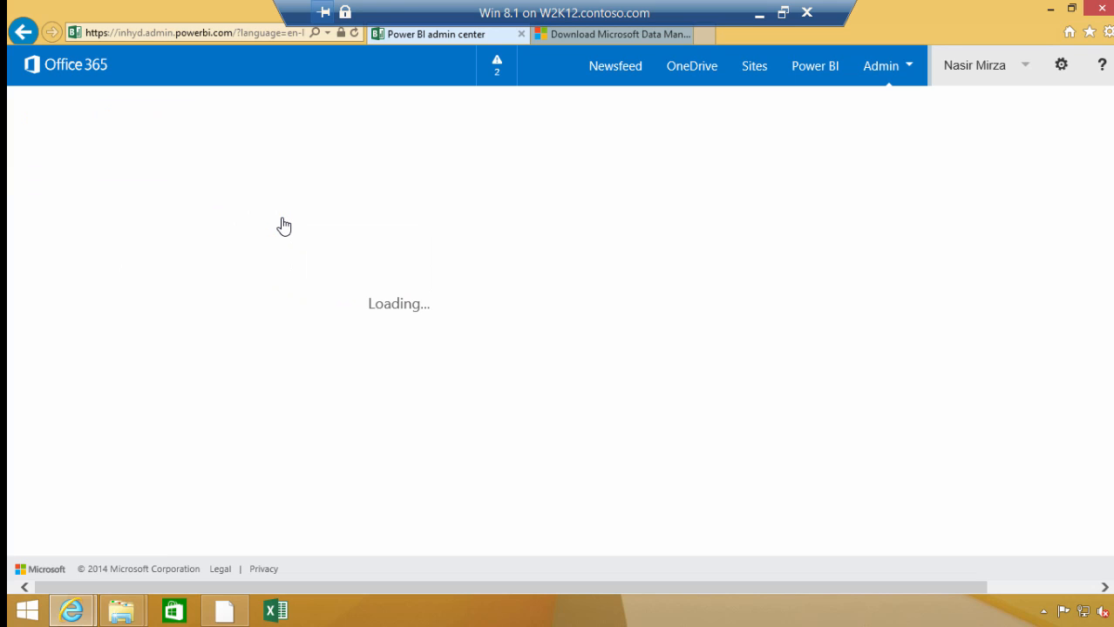
{"action": "left_click_drag", "start_coordinate": [1110, 251], "coordinate": [1110, 289]}
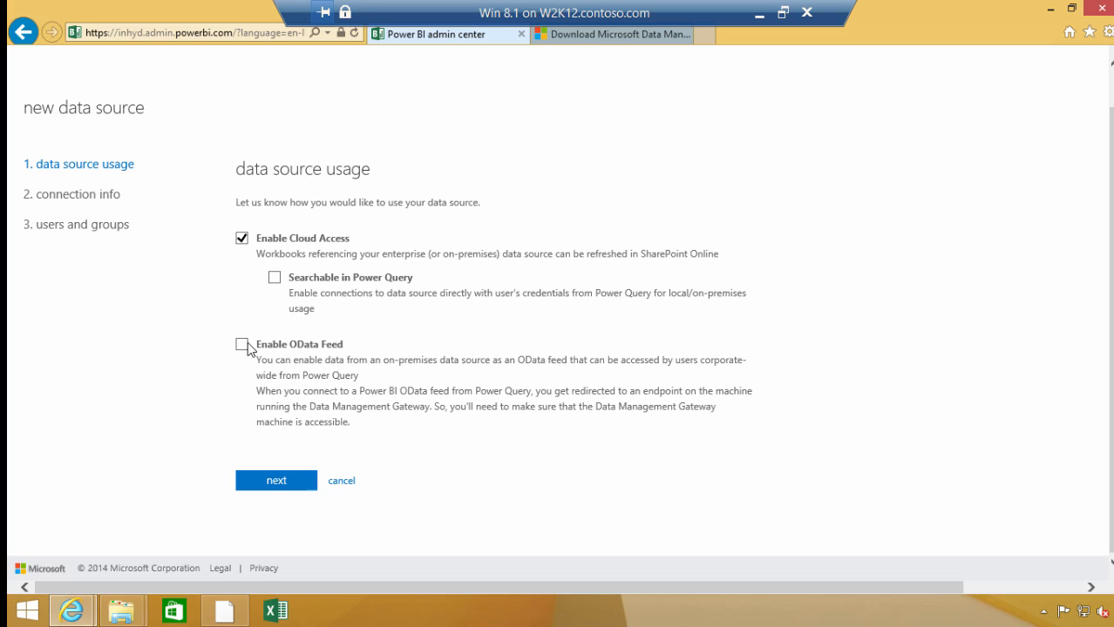
{"action": "left_click", "coordinate": [276, 481]}
Name the data source PersonList_OnPremSQL and describe it as "List of Persons from on premises SQL"
{"action": "left_click", "coordinate": [303, 241]}
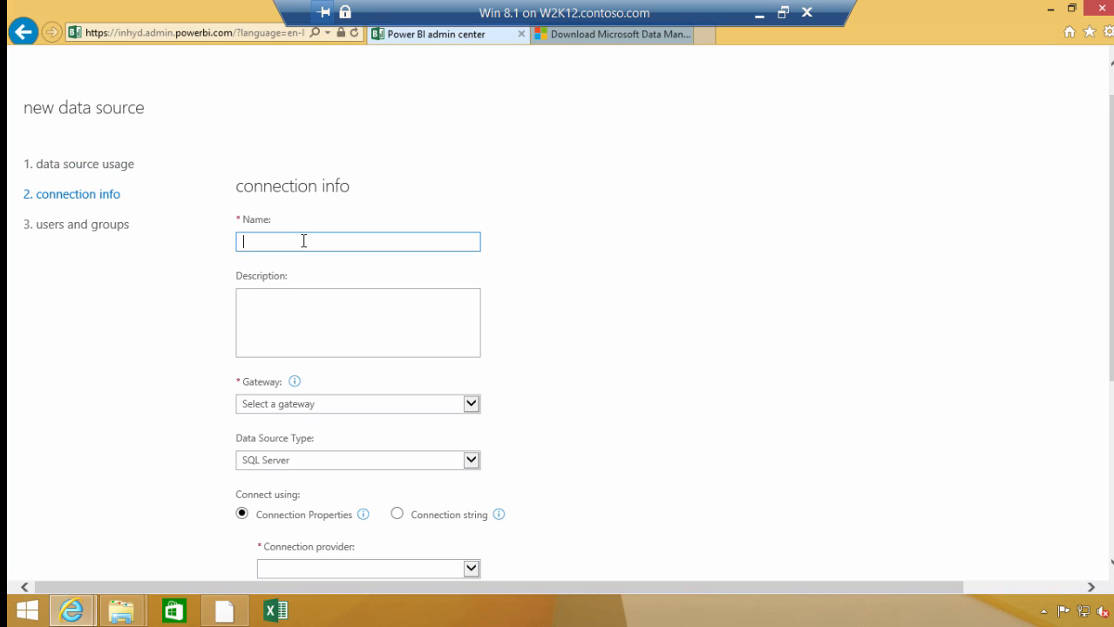
{"action": "type", "text": "PersonList_OnPremSQL"}
{"action": "key", "text": "Tab"}
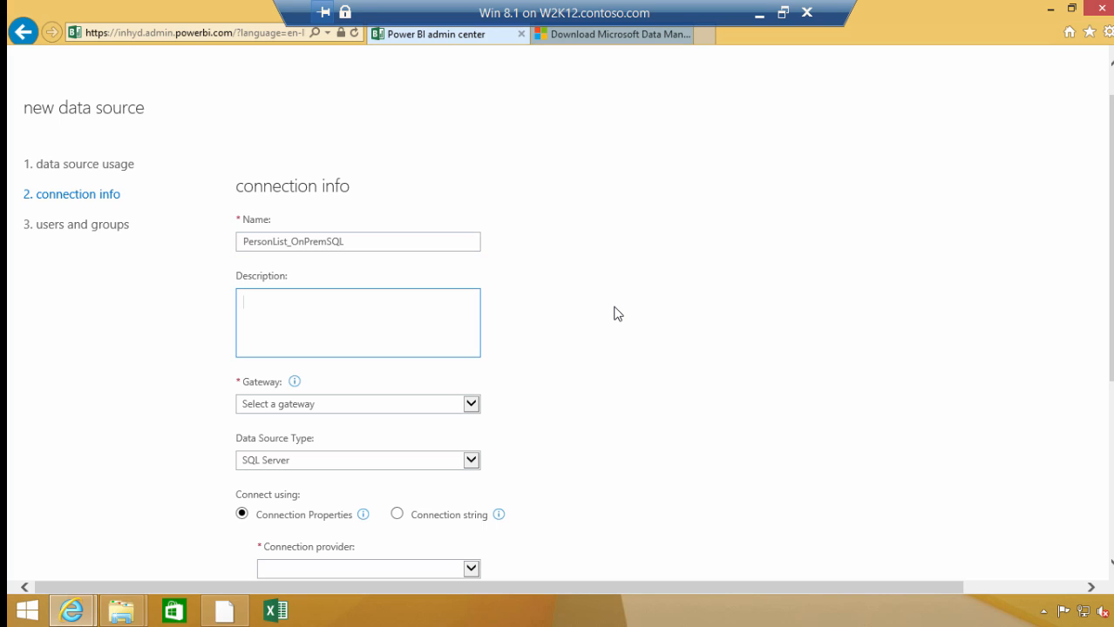
{"action": "type", "text": "List of Persons from on premises SQL"}
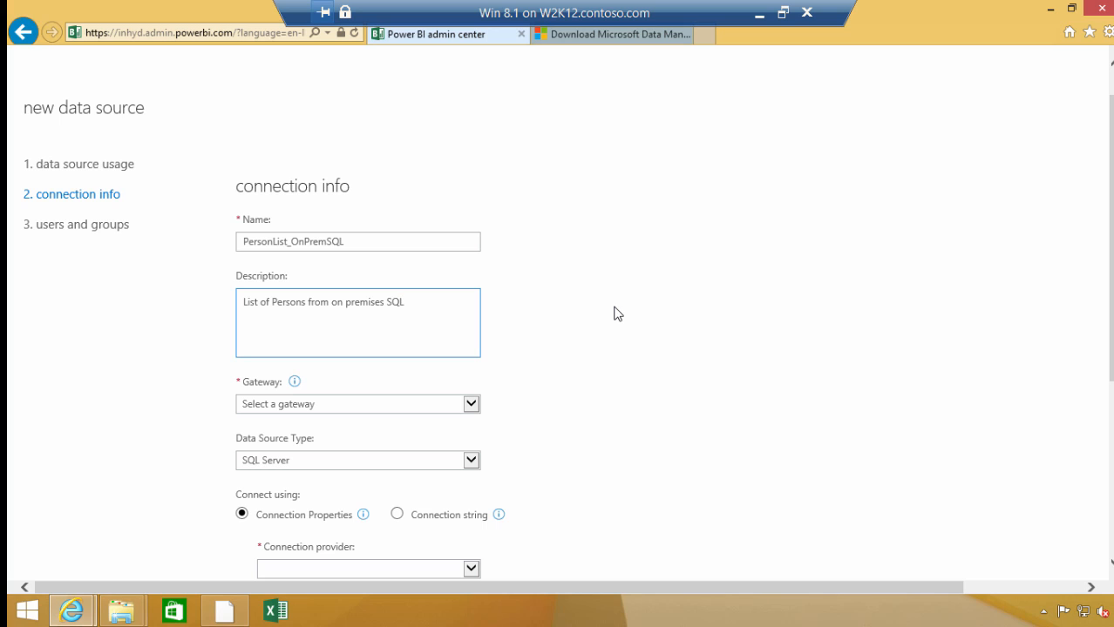
Assign myGateway1, keep SQL Server as the data source type and choose SQL Server Native Client 11.0 as connection provider
{"action": "left_click", "coordinate": [470, 405]}
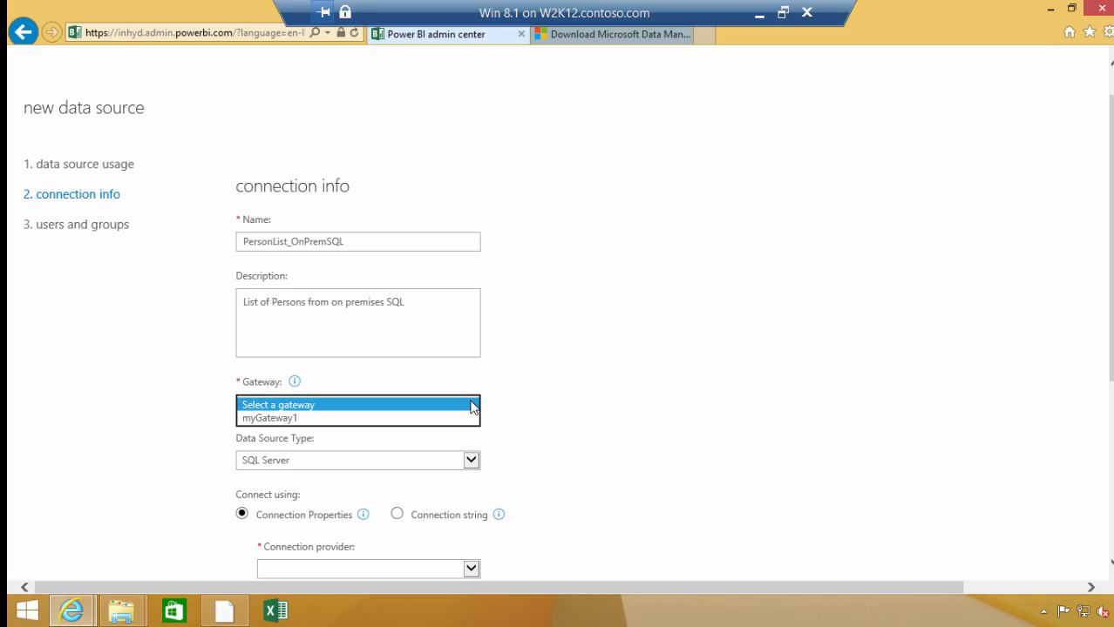
{"action": "left_click", "coordinate": [288, 418]}
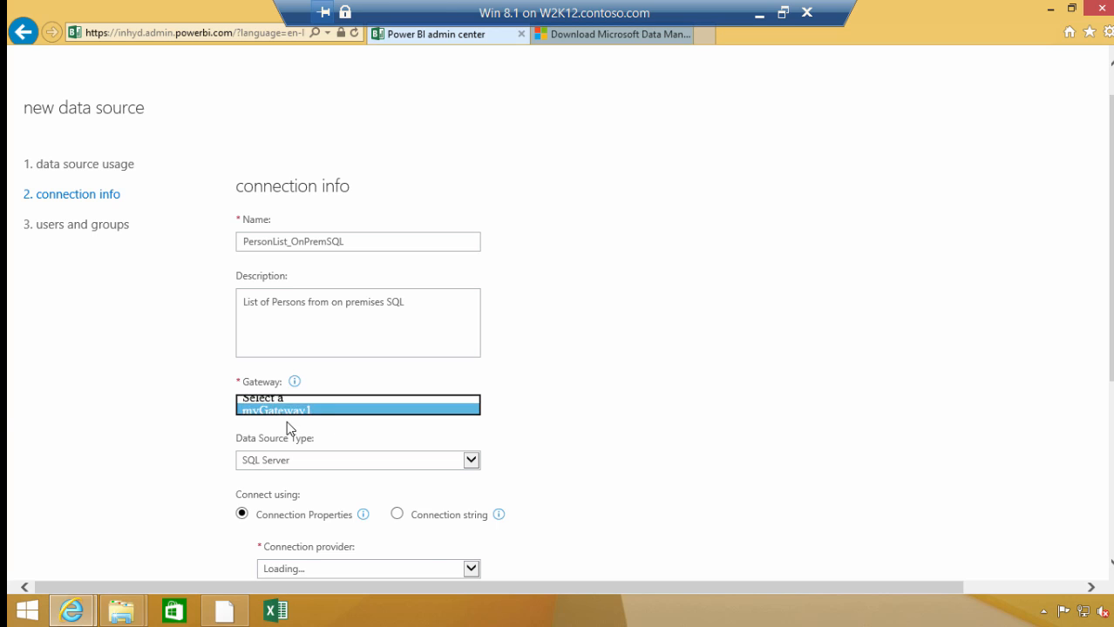
{"action": "scroll", "coordinate": [1103, 278], "scroll_direction": "down", "scroll_amount": 2}
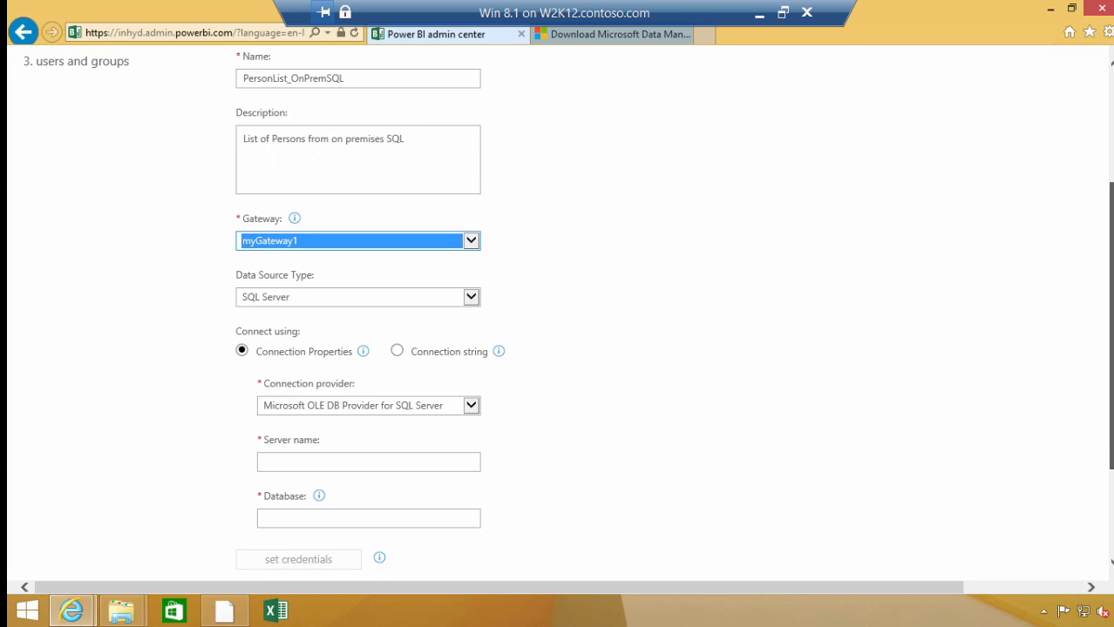
{"action": "left_click", "coordinate": [471, 298]}
{"action": "left_click", "coordinate": [471, 298]}
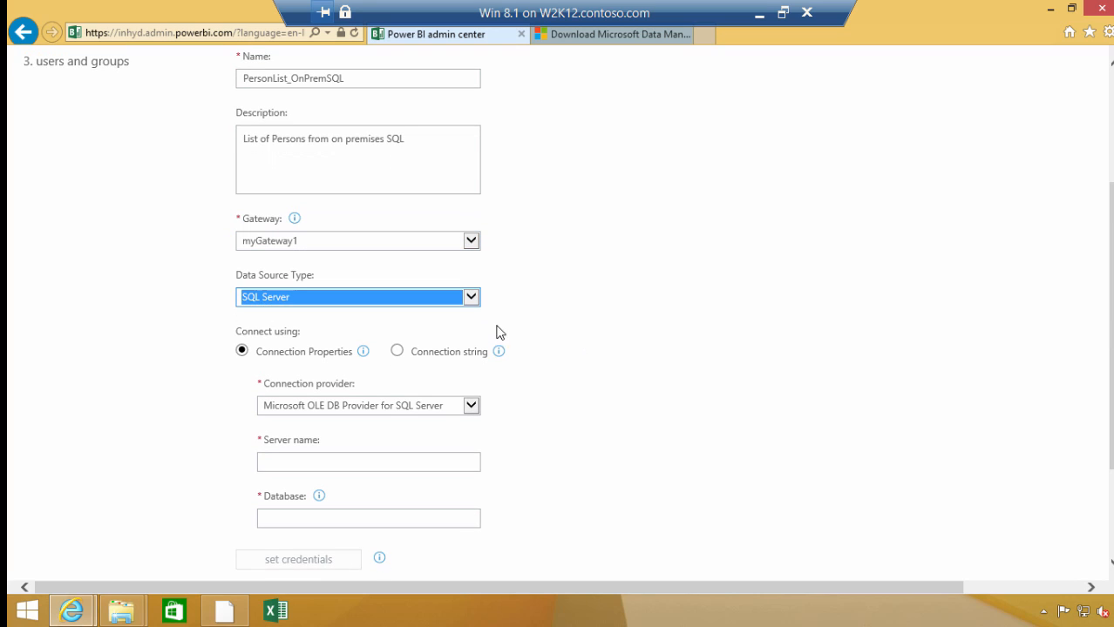
{"action": "scroll", "coordinate": [1050, 318], "scroll_direction": "down", "scroll_amount": 3}
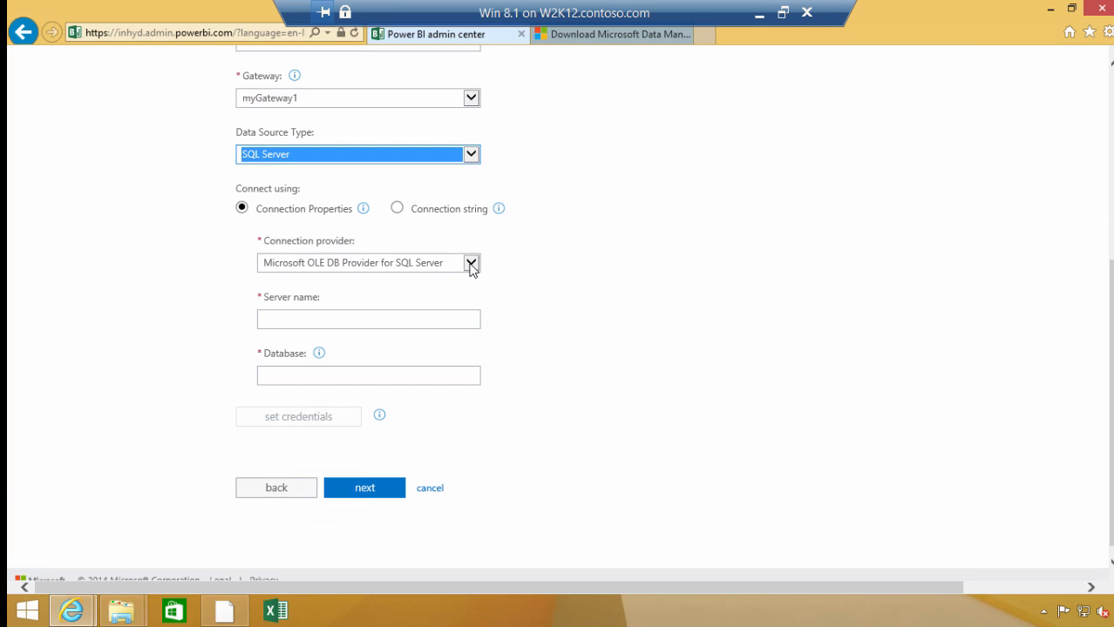
{"action": "left_click", "coordinate": [471, 263]}
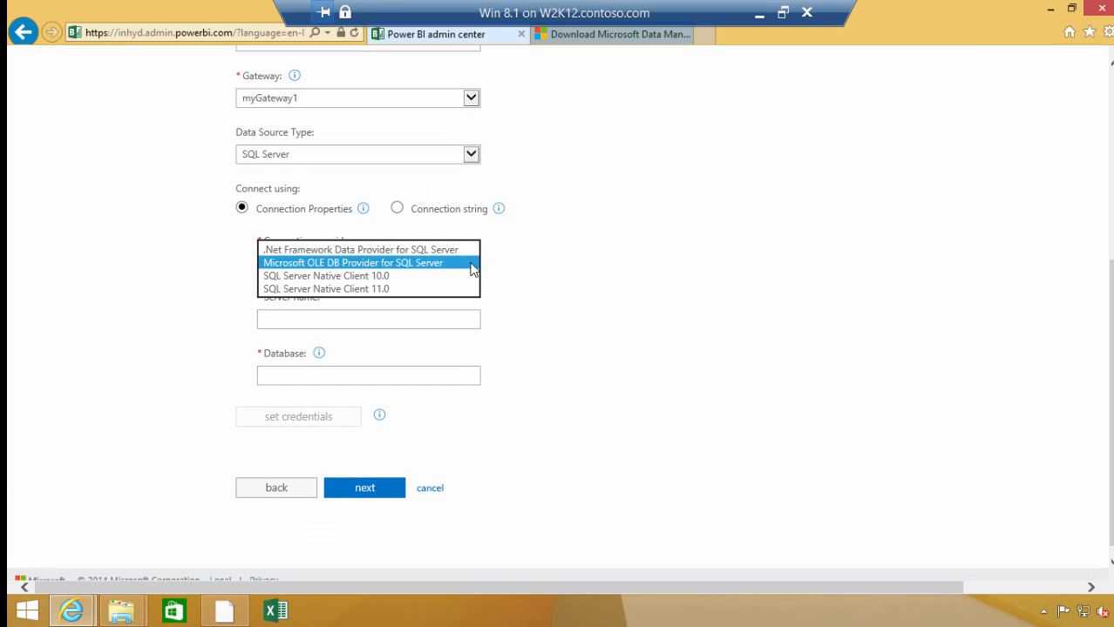
{"action": "left_click", "coordinate": [331, 290]}
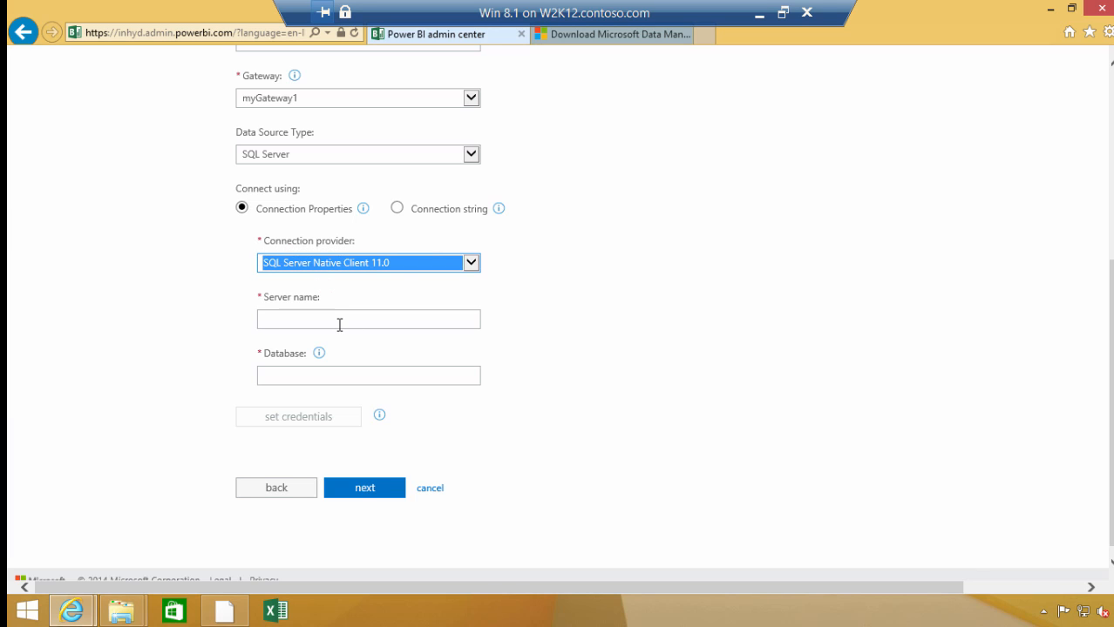
Set the server name to w2k12.contoso.com and the database to DevTest
{"action": "left_click", "coordinate": [342, 319]}
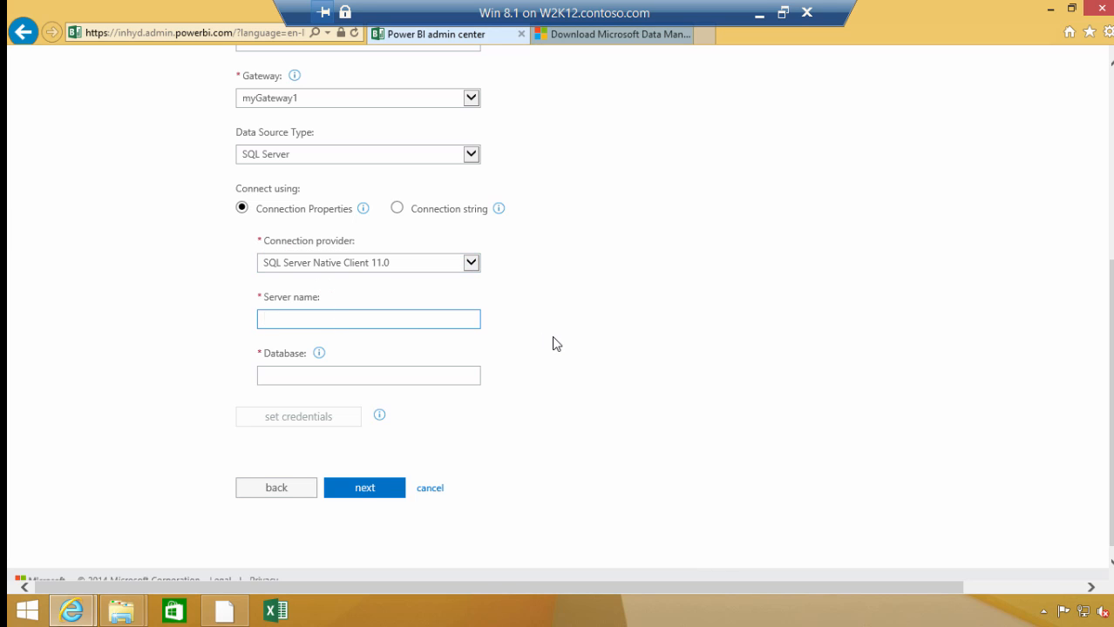
{"action": "type", "text": "w2k12.contoso.com"}
{"action": "key", "text": "Tab"}
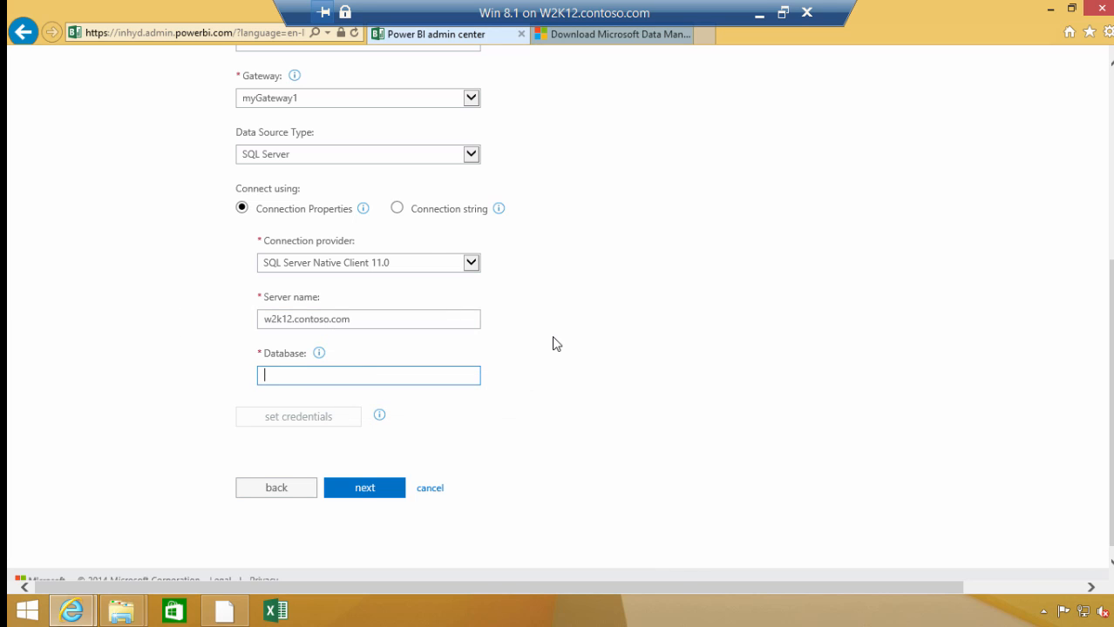
{"action": "type", "text": "DevTest"}
{"action": "key", "text": "Tab"}
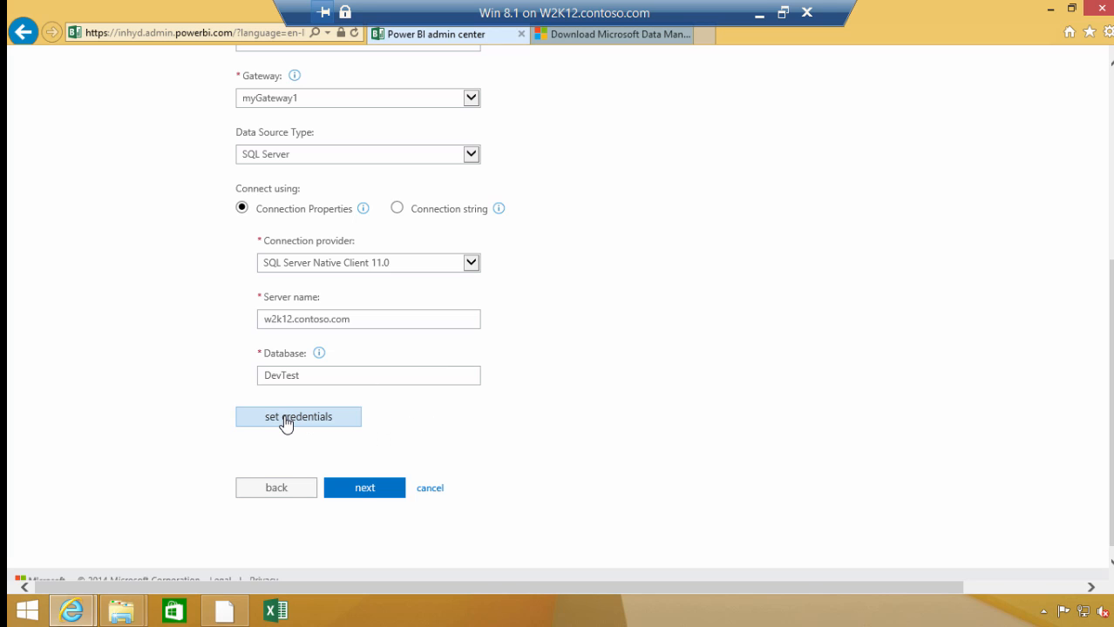
Open the data source's credential settings, choose Database credentials, and enter the user name sqllogin and the account password
{"action": "left_click", "coordinate": [287, 419]}
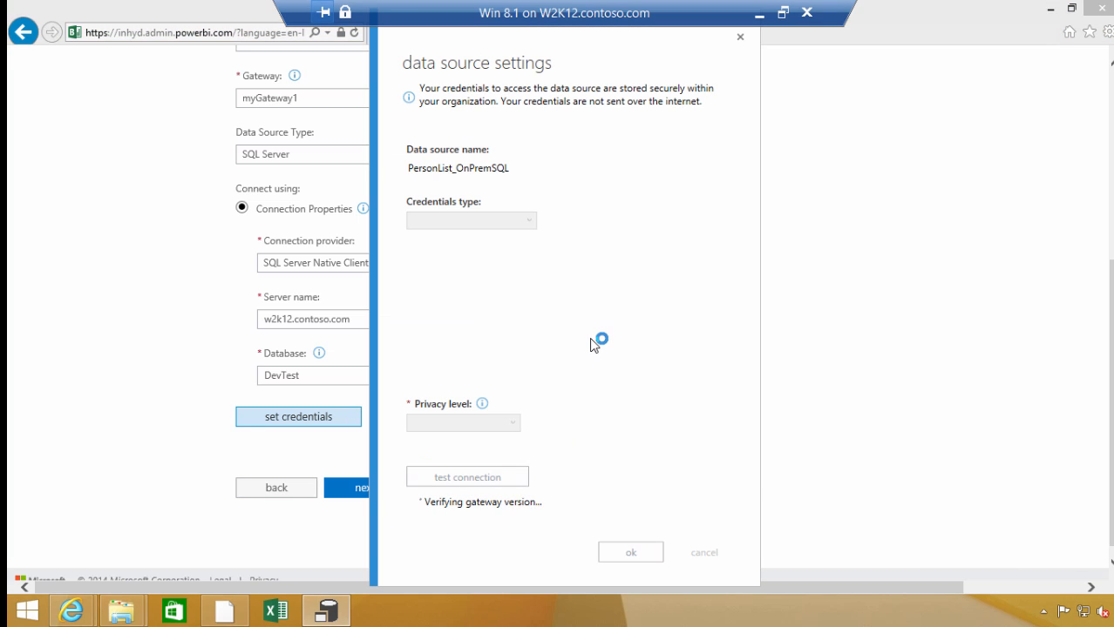
{"action": "left_click", "coordinate": [529, 222]}
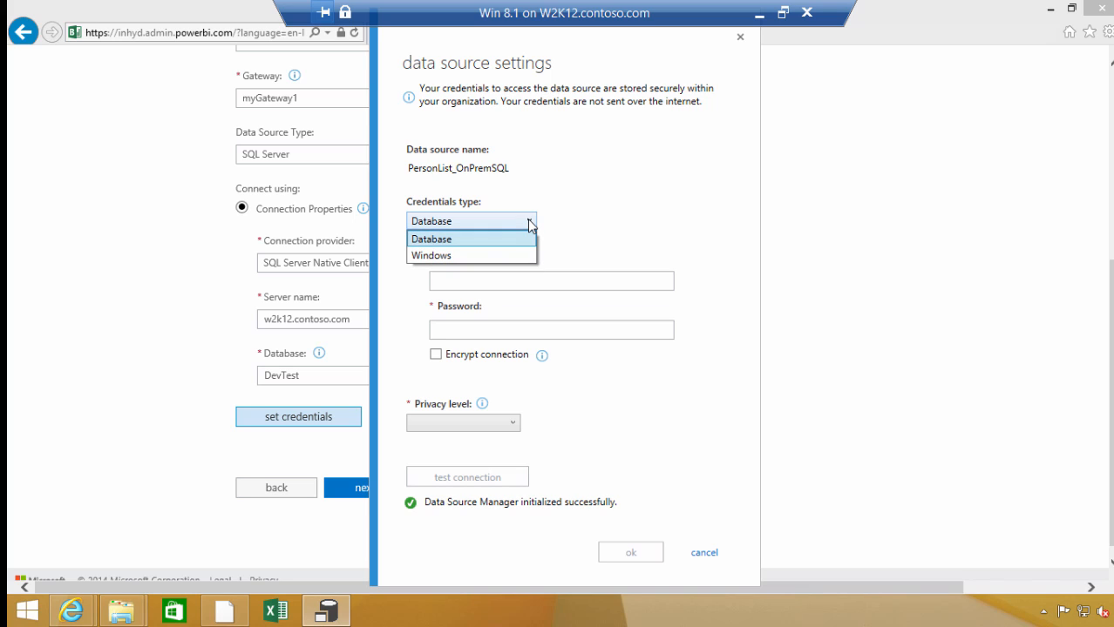
{"action": "left_click", "coordinate": [453, 240]}
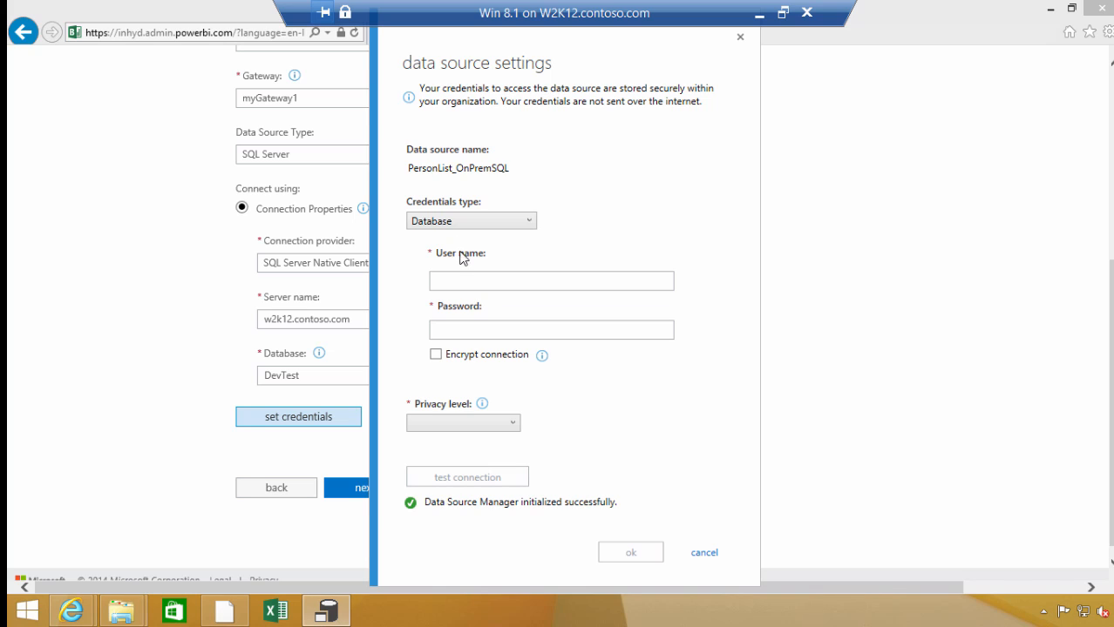
{"action": "left_click", "coordinate": [470, 285]}
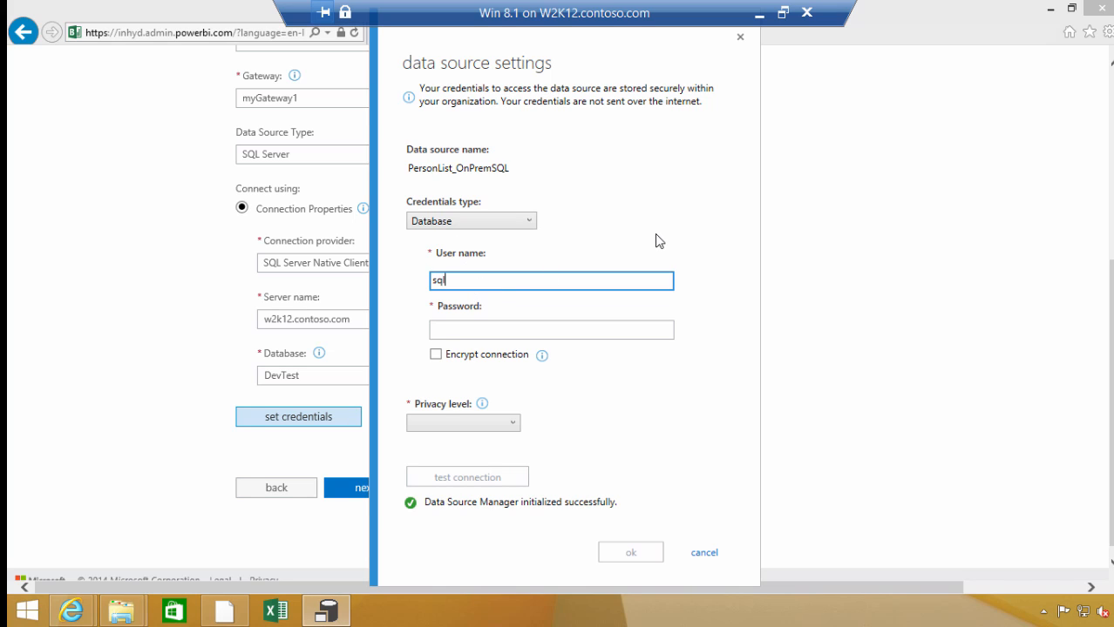
{"action": "type", "text": "sqllogin"}
{"action": "key", "text": "Tab"}
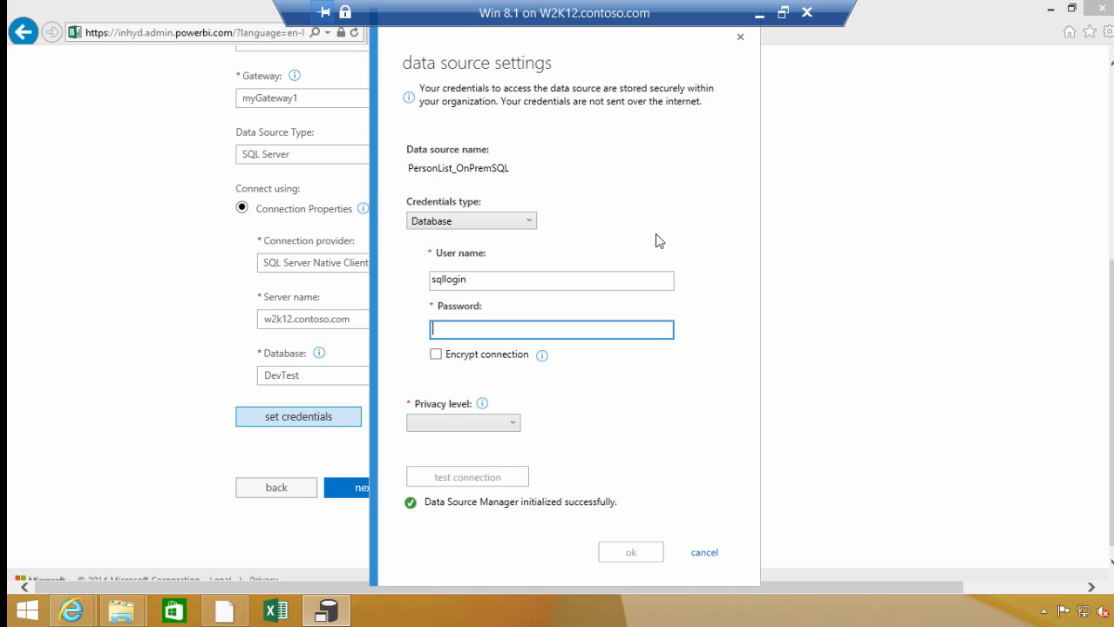
{"action": "type", "text": "*********"}
{"action": "key", "text": "Tab"}
Set the privacy level to Organizational and test the connection
{"action": "left_click", "coordinate": [513, 426]}
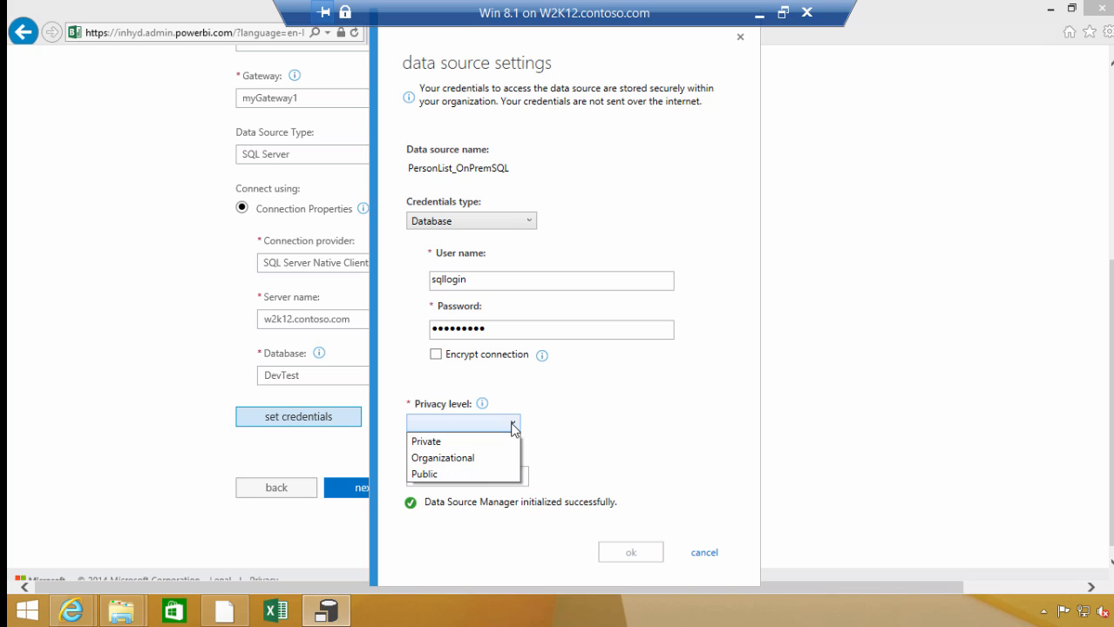
{"action": "left_click", "coordinate": [464, 464]}
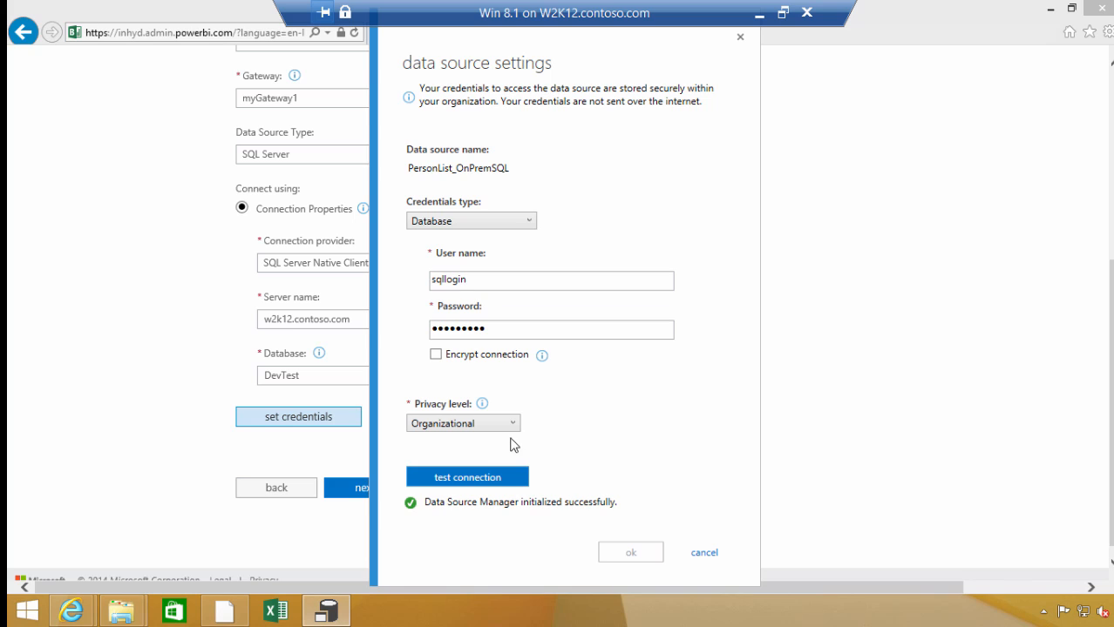
{"action": "left_click", "coordinate": [468, 478]}
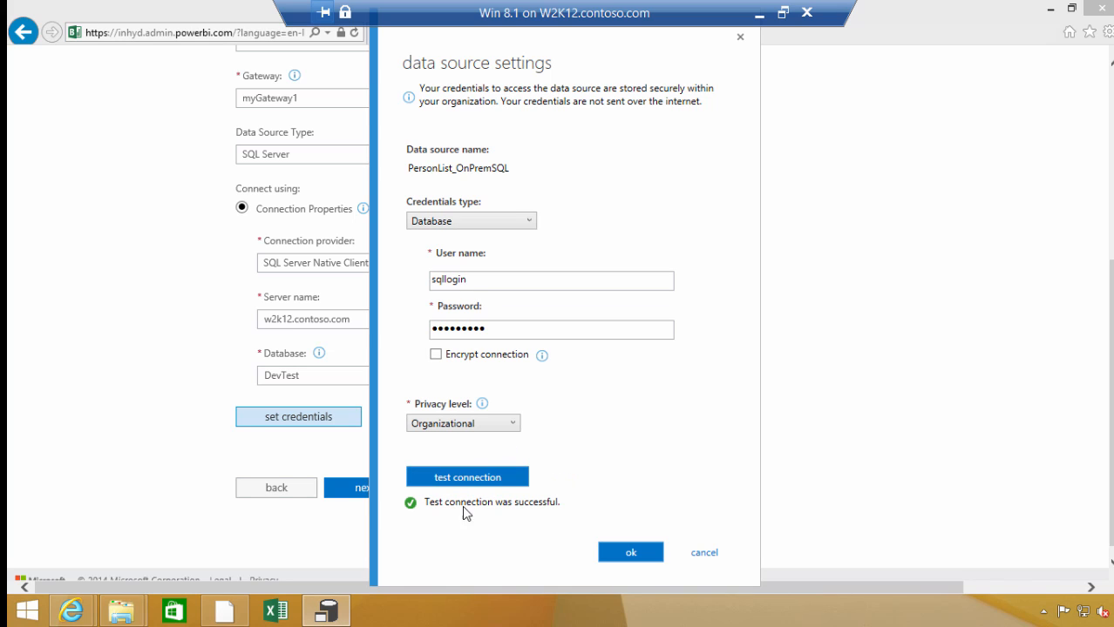
Save the credential settings and finish the new data source with the already listed user allowed to access it
{"action": "left_click", "coordinate": [634, 554]}
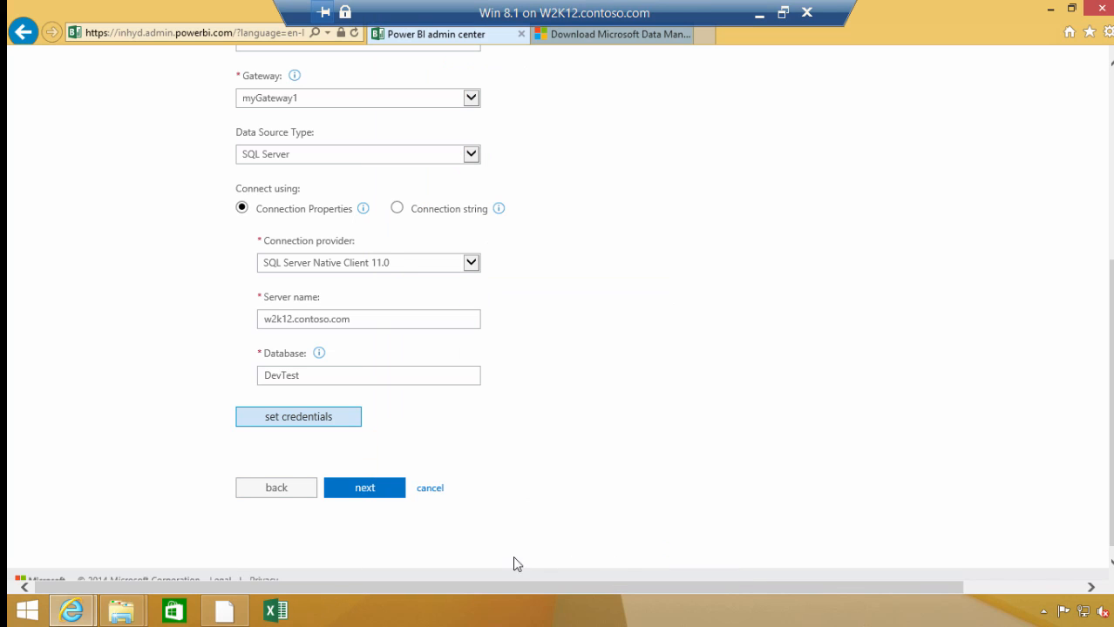
{"action": "left_click", "coordinate": [374, 495]}
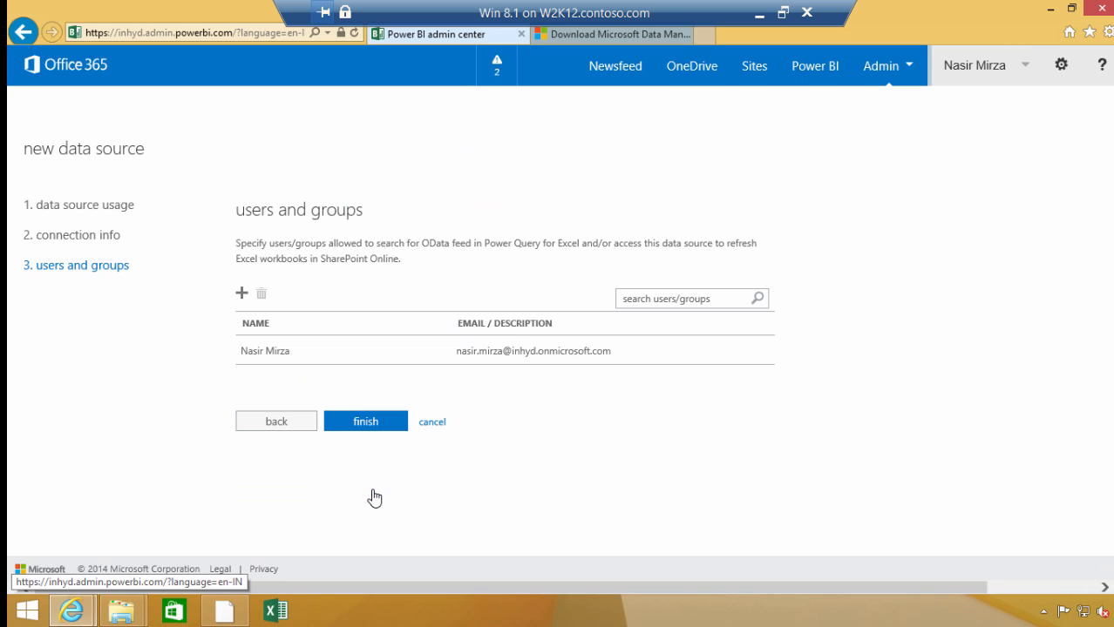
{"action": "left_click", "coordinate": [367, 423]}
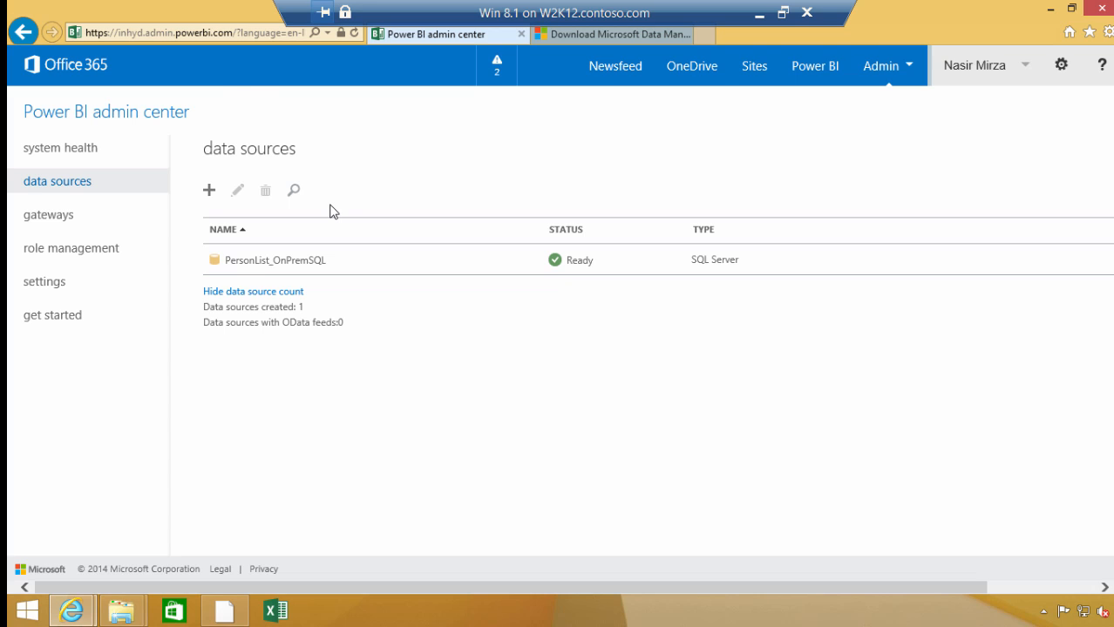
Switch to the Data Management Gateway Configuration Manager and check the gateway's service status
{"action": "left_click", "coordinate": [228, 620]}
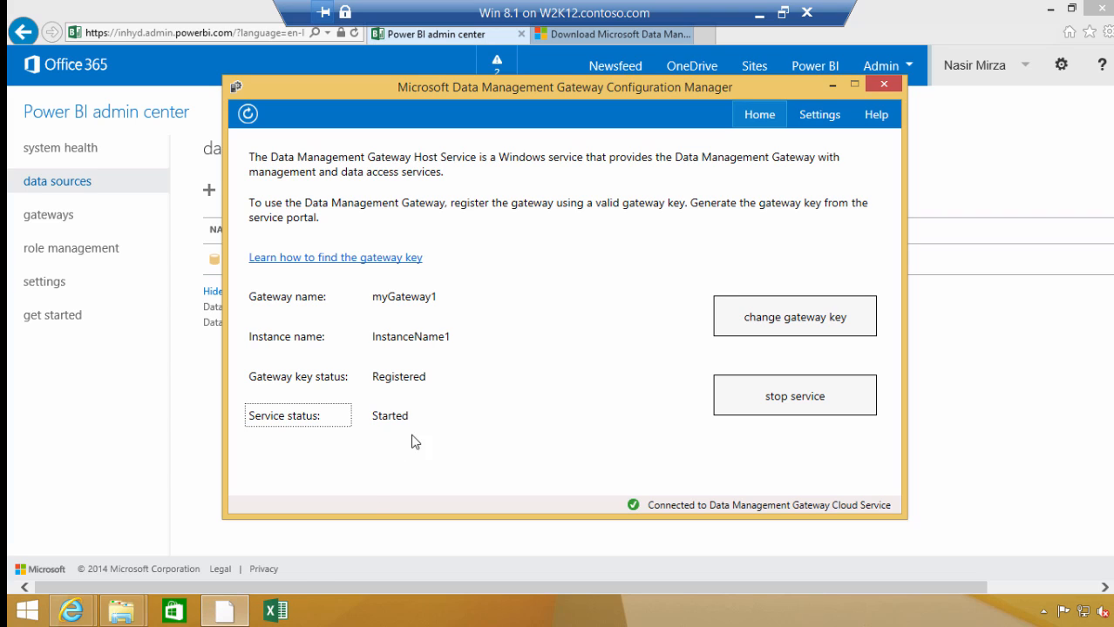
{"action": "left_click", "coordinate": [445, 424]}
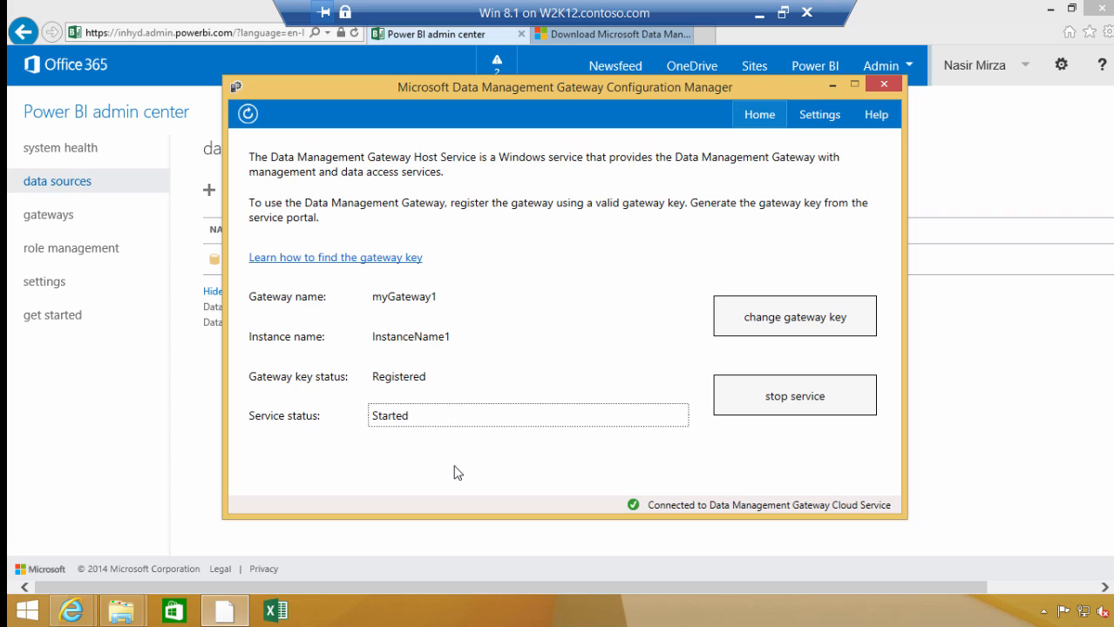
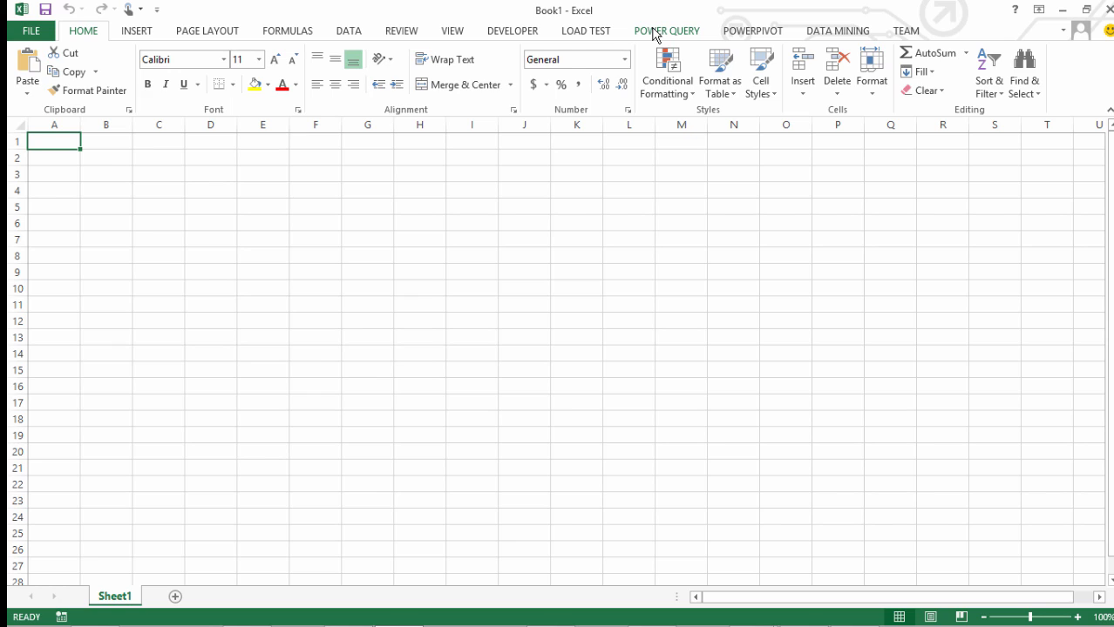
Switch to Excel, show the Power Query commands, and add another Office account using the organizational e-mail address
{"action": "left_click", "coordinate": [655, 32]}
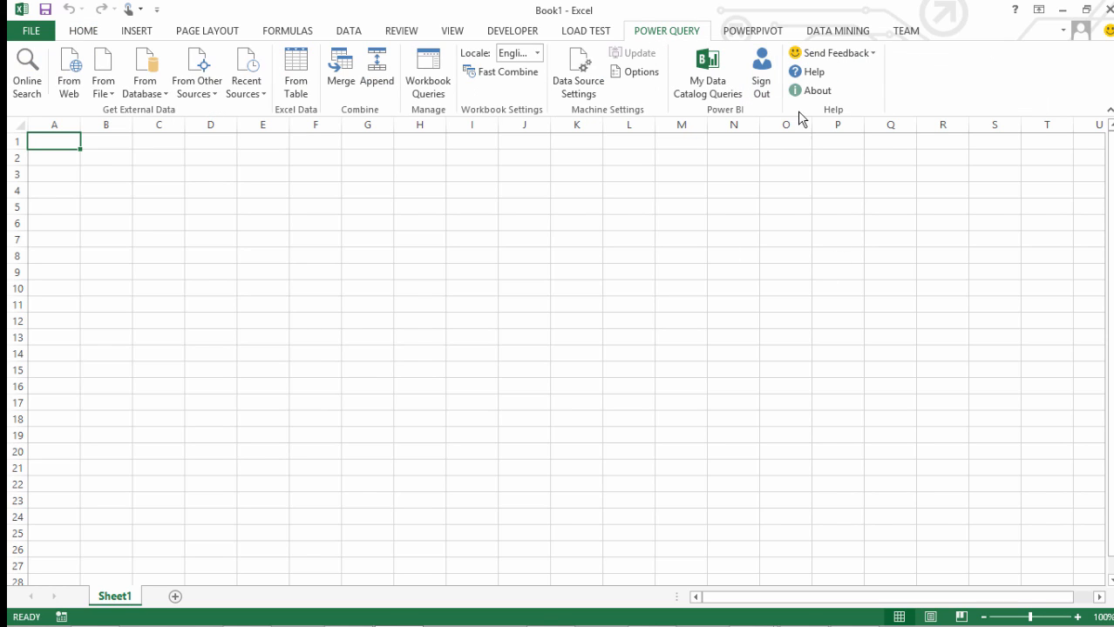
{"action": "left_click", "coordinate": [1065, 33]}
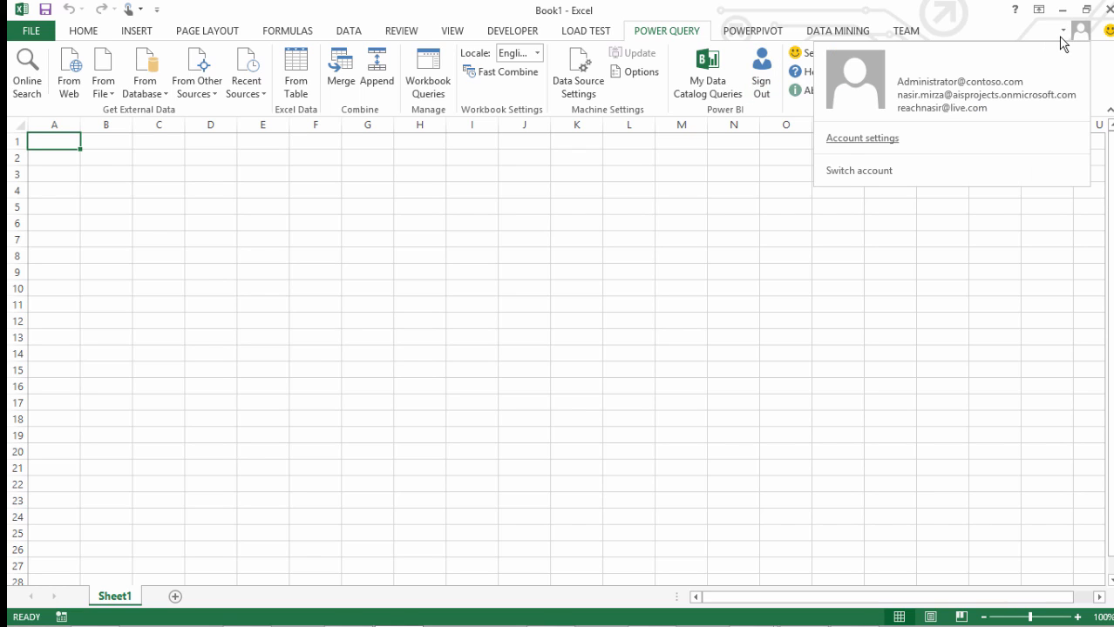
{"action": "left_click", "coordinate": [1083, 35]}
{"action": "left_click", "coordinate": [1083, 35]}
{"action": "left_click", "coordinate": [871, 173]}
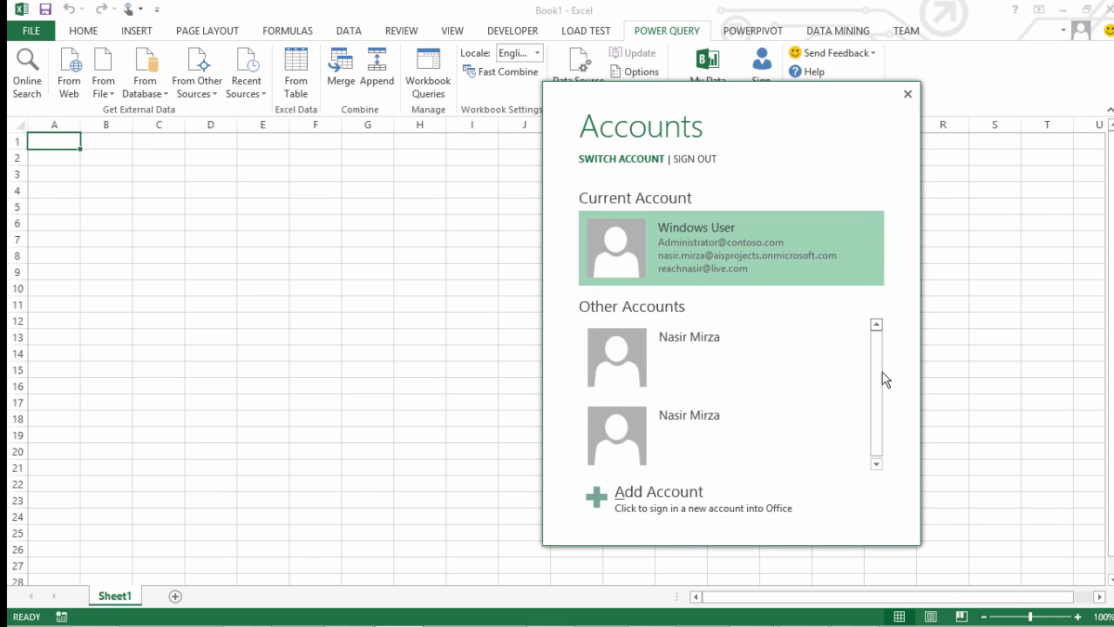
{"action": "left_click", "coordinate": [658, 492]}
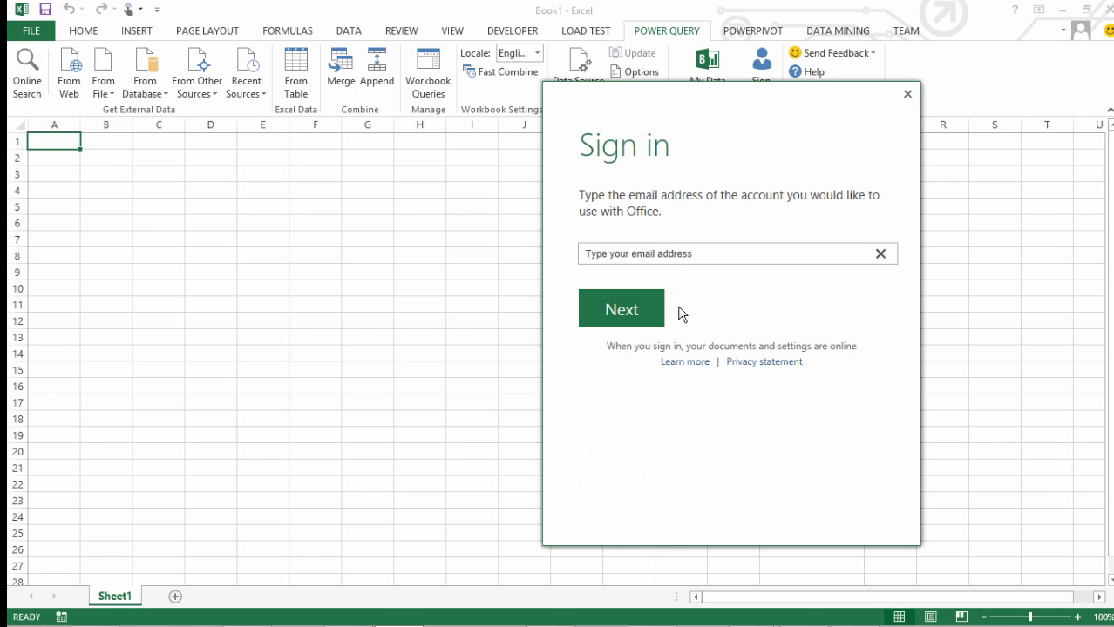
{"action": "left_click", "coordinate": [687, 256]}
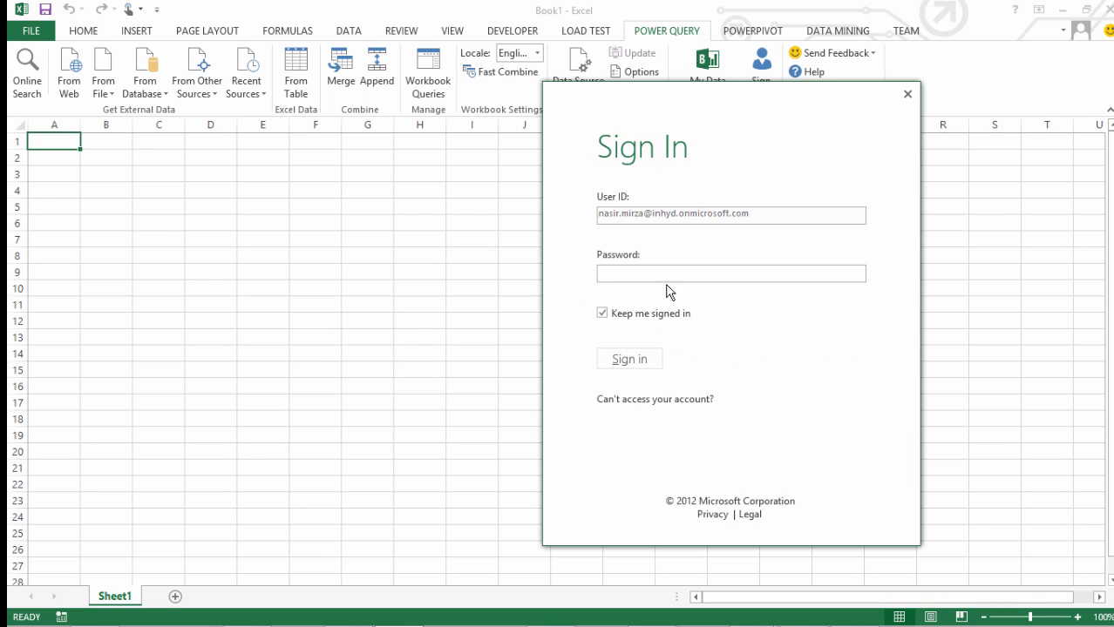
Enter the account password and sign in to Office with the newly added account
{"action": "left_click", "coordinate": [674, 276]}
{"action": "key", "text": "ctrl+v"}
{"action": "left_click", "coordinate": [638, 360]}
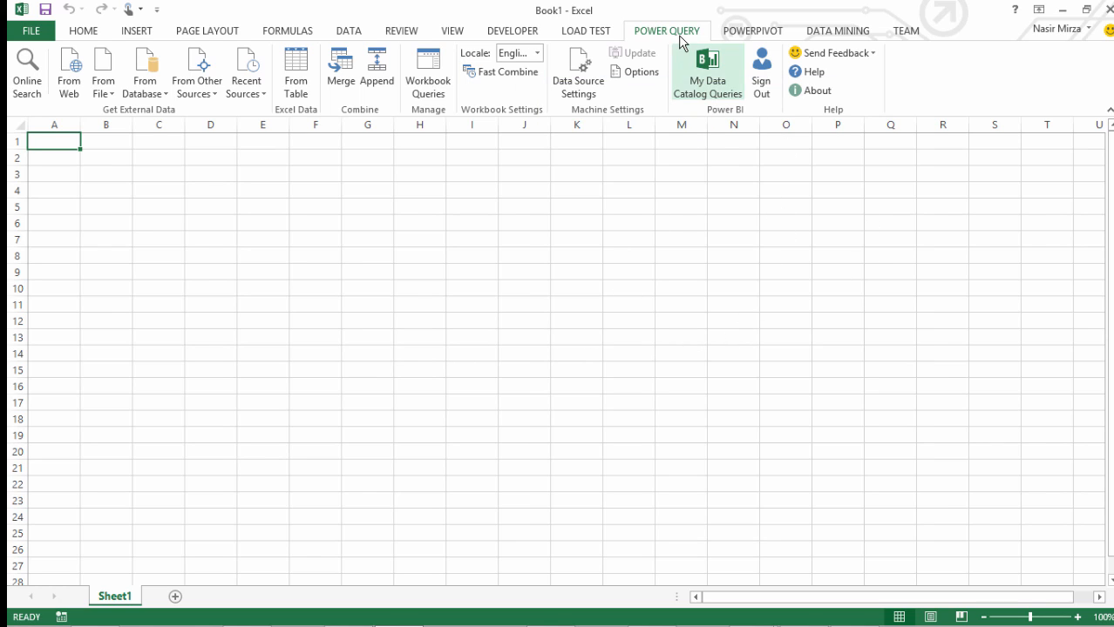
{"action": "left_click", "coordinate": [1087, 30]}
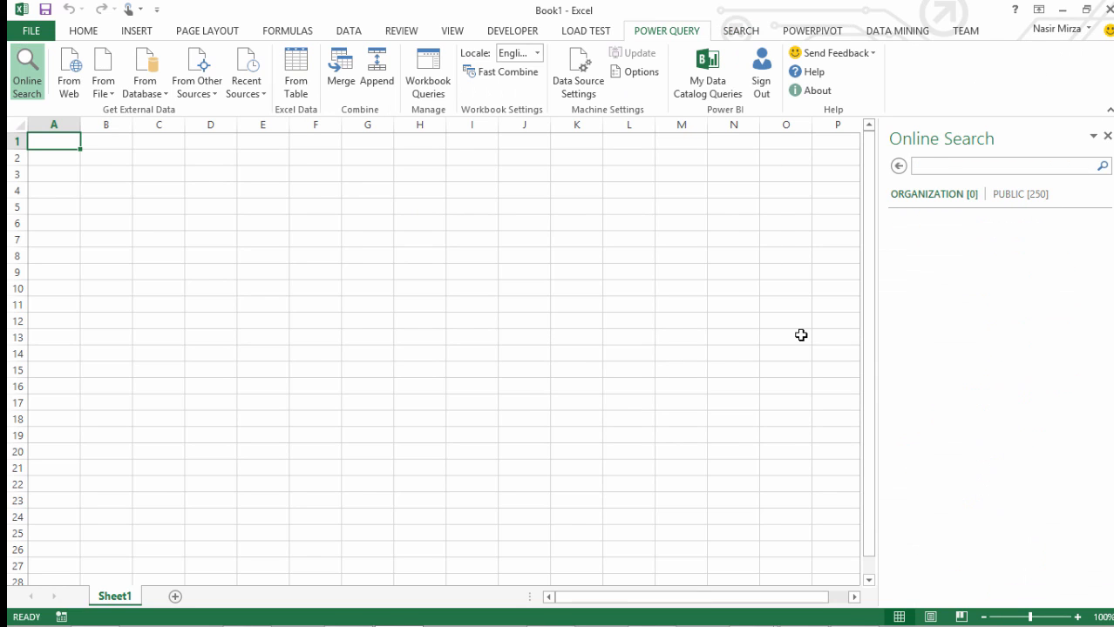
Search online through Power Query for organizational data sets matching "list"
{"action": "left_click", "coordinate": [26, 77]}
{"action": "left_click", "coordinate": [948, 166]}
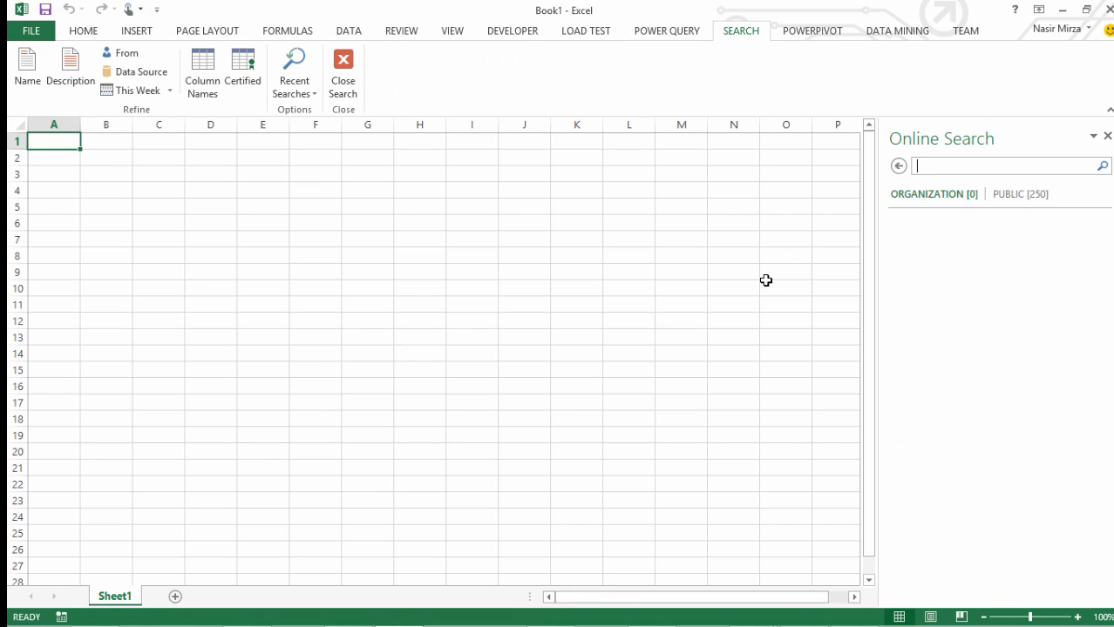
{"action": "type", "text": "list"}
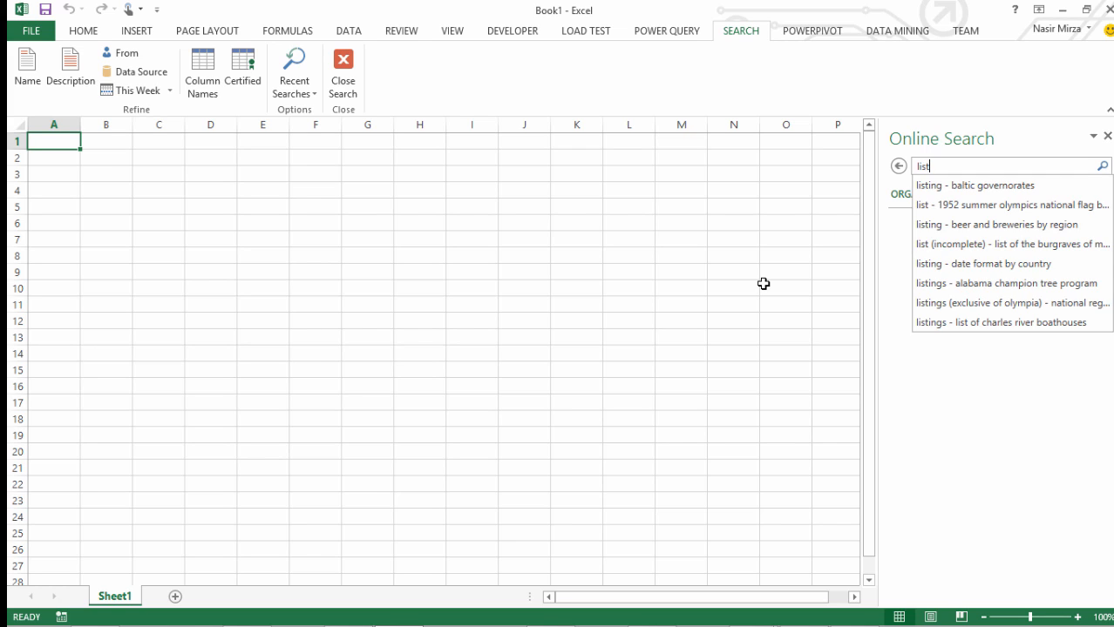
{"action": "key", "text": "Return"}
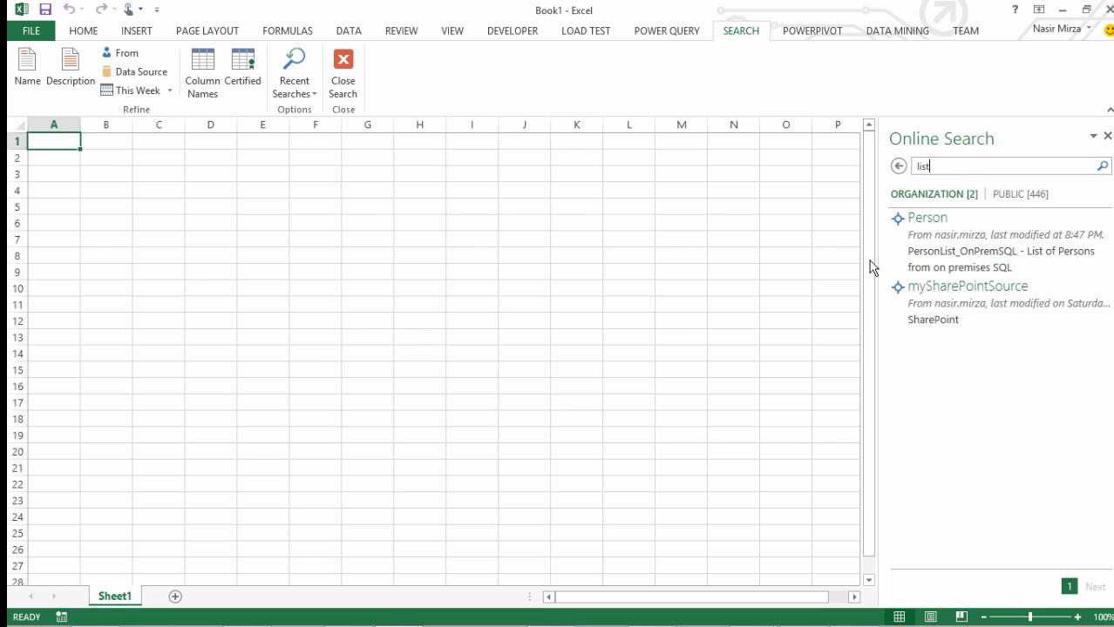
Load the Person search result as a table into the existing worksheet at $A$1 and add it to the Data Model
{"action": "mouse_move", "coordinate": [971, 261]}
{"action": "mouse_move", "coordinate": [946, 243]}
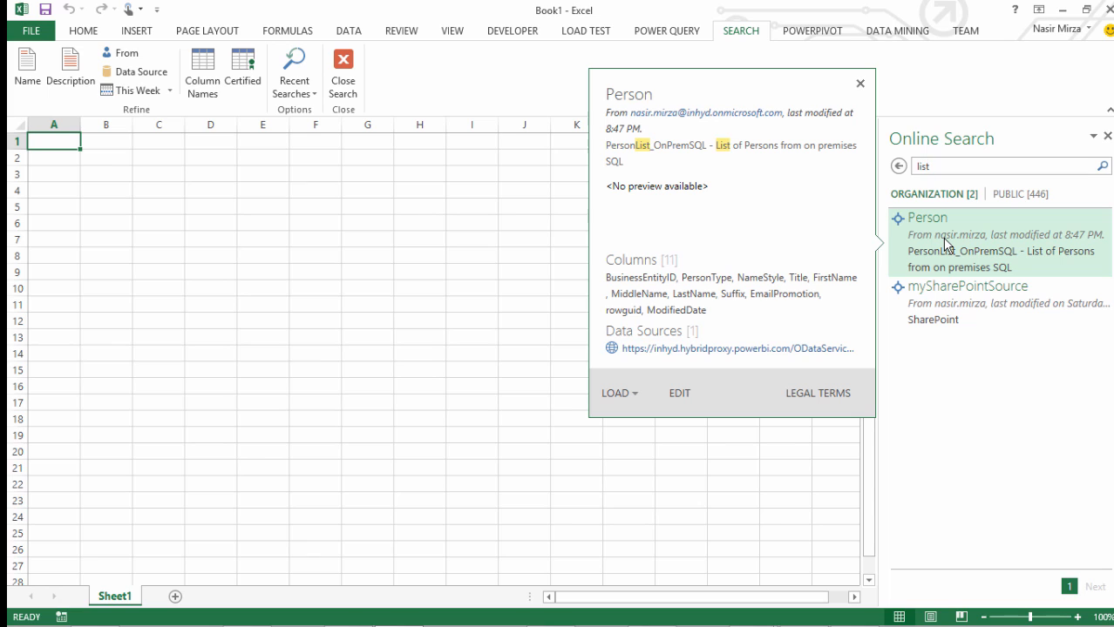
{"action": "right_click", "coordinate": [946, 243]}
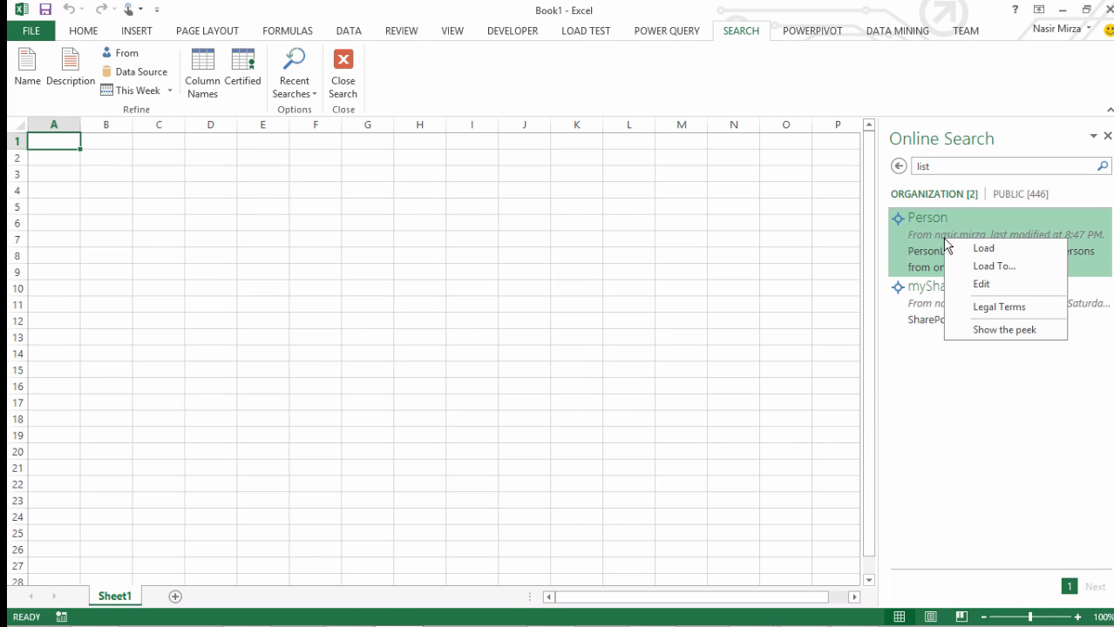
{"action": "left_click", "coordinate": [974, 271]}
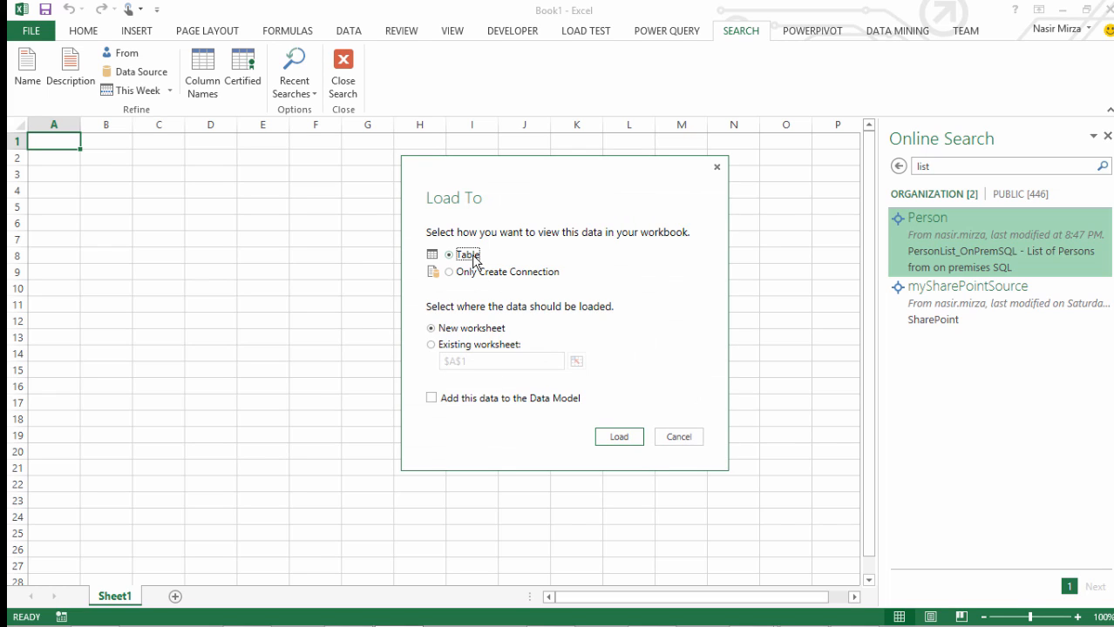
{"action": "left_click", "coordinate": [431, 400]}
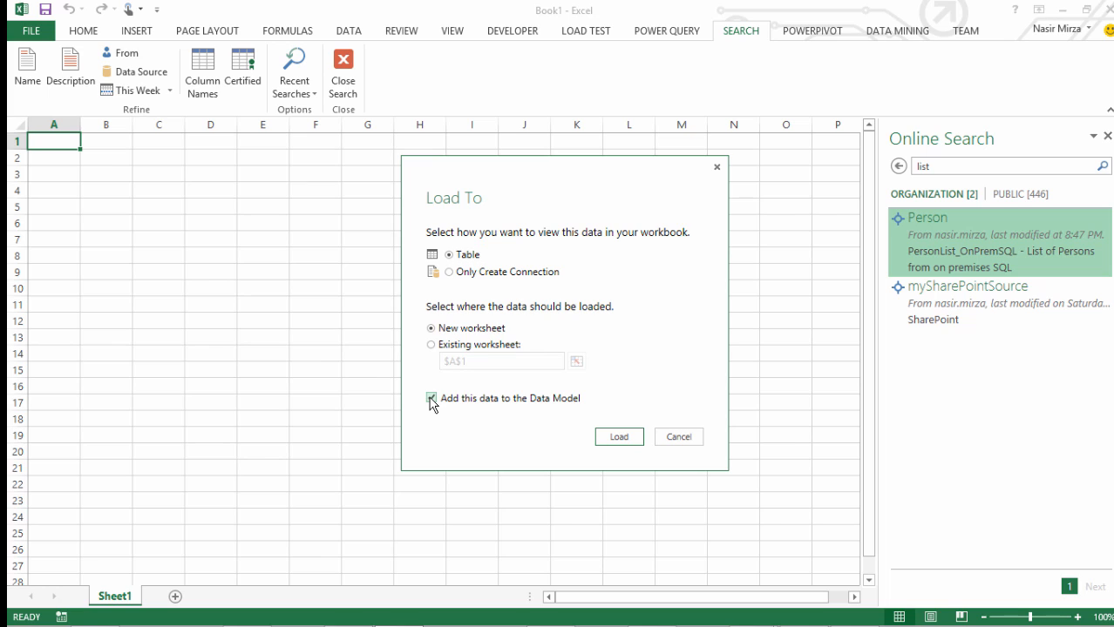
{"action": "left_click", "coordinate": [433, 345]}
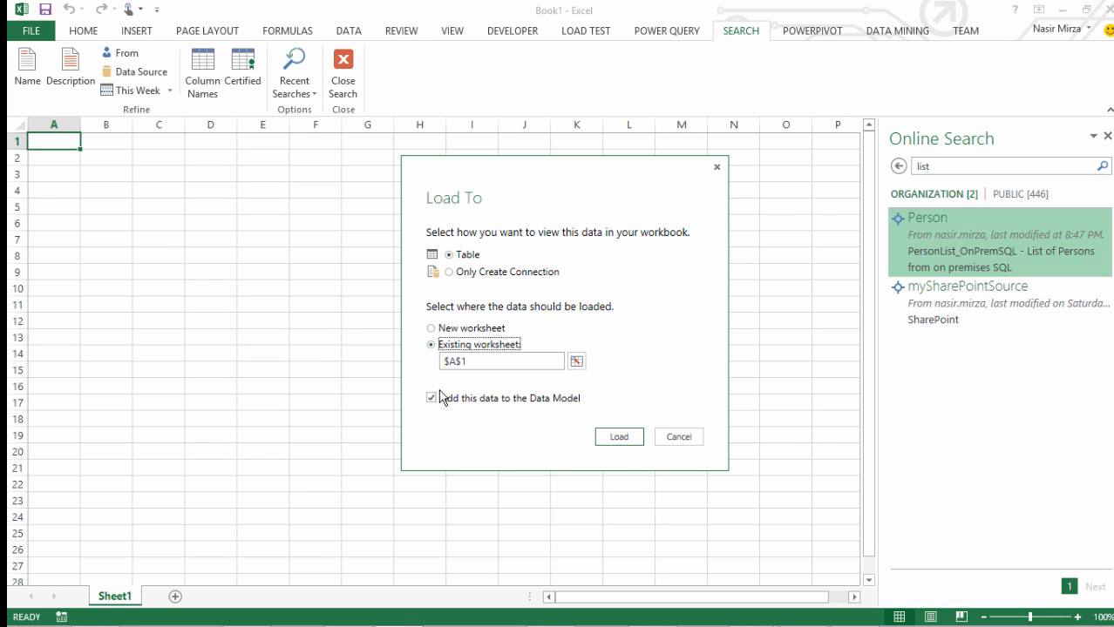
{"action": "left_click", "coordinate": [624, 438]}
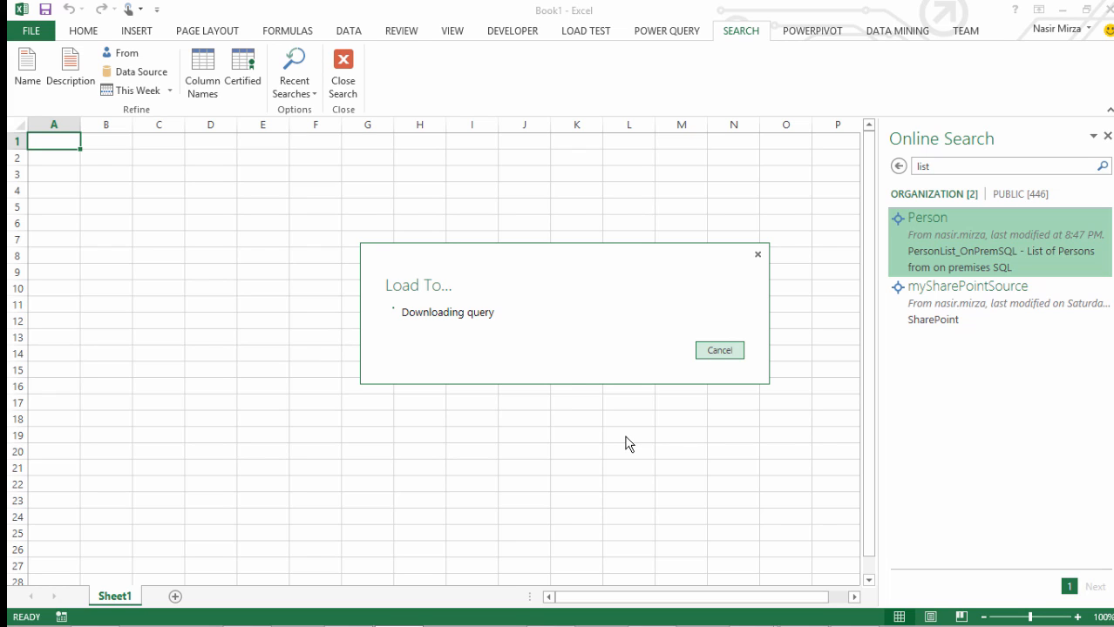
Authenticate the inhyd.hybridproxy.powerbi.com OData feed by signing in with the organizational account, and save the access settings
{"action": "left_click", "coordinate": [737, 430]}
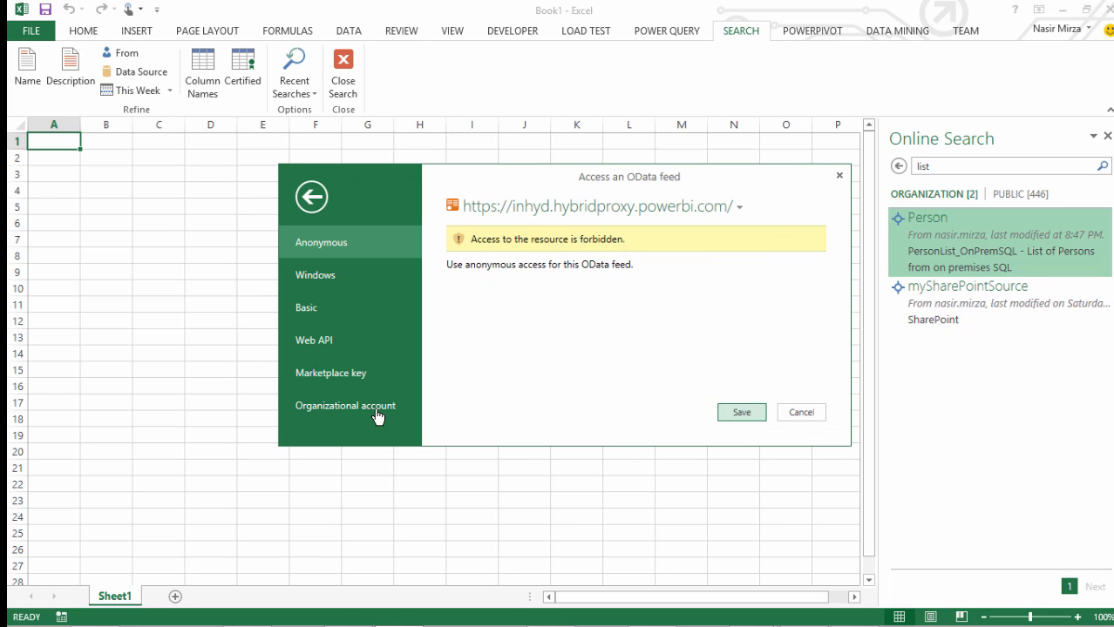
{"action": "left_click", "coordinate": [347, 407]}
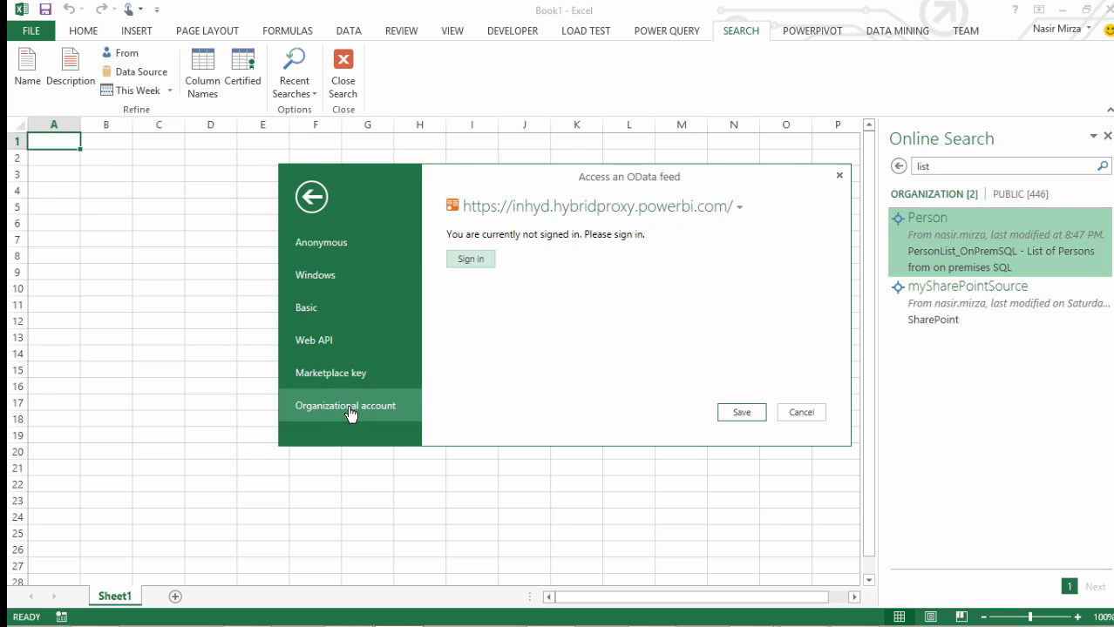
{"action": "left_click", "coordinate": [471, 259]}
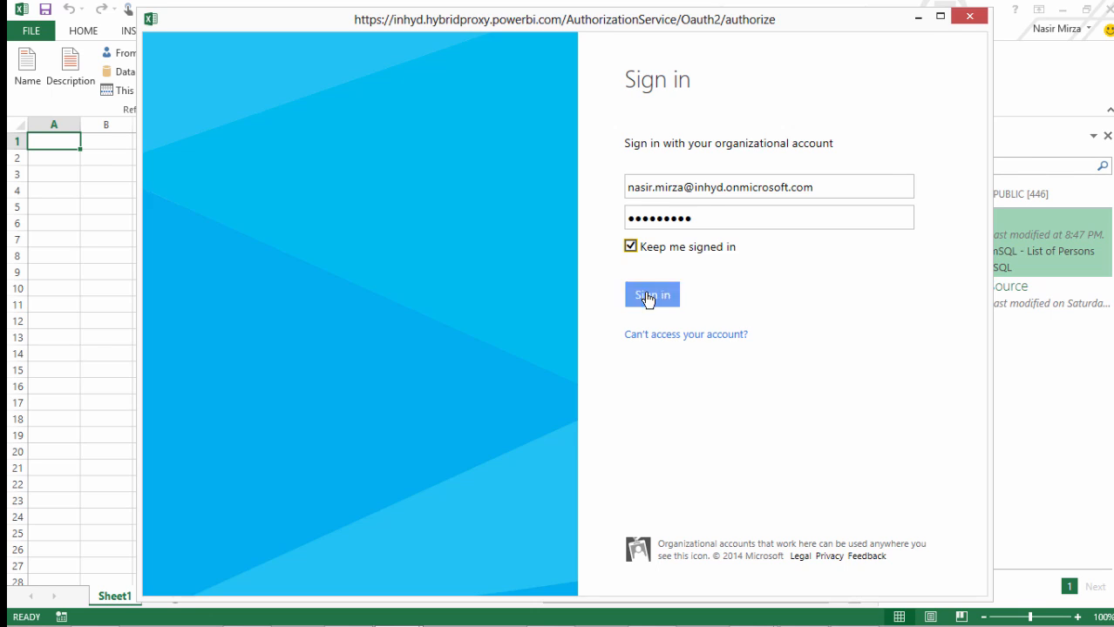
{"action": "left_click", "coordinate": [647, 296]}
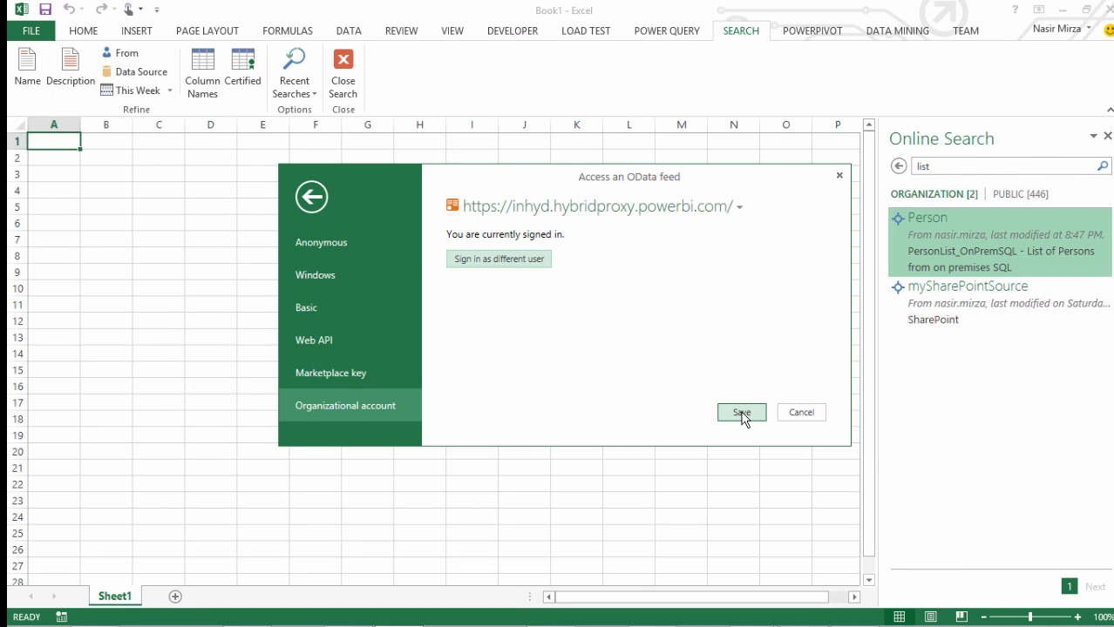
{"action": "left_click", "coordinate": [741, 413]}
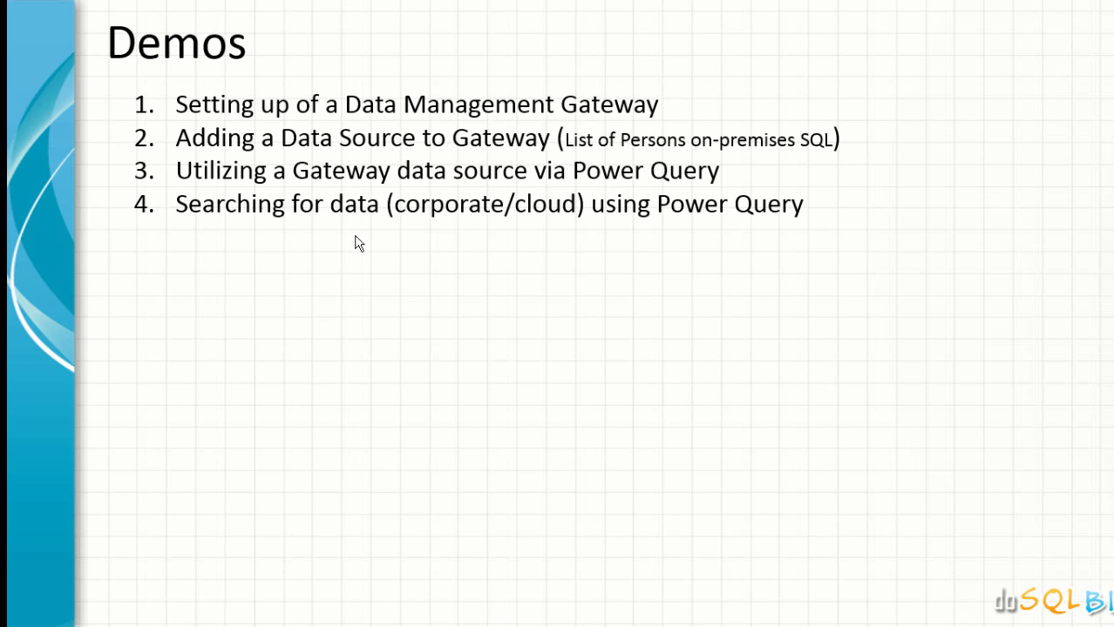
{"action": "left_click", "coordinate": [420, 234]}
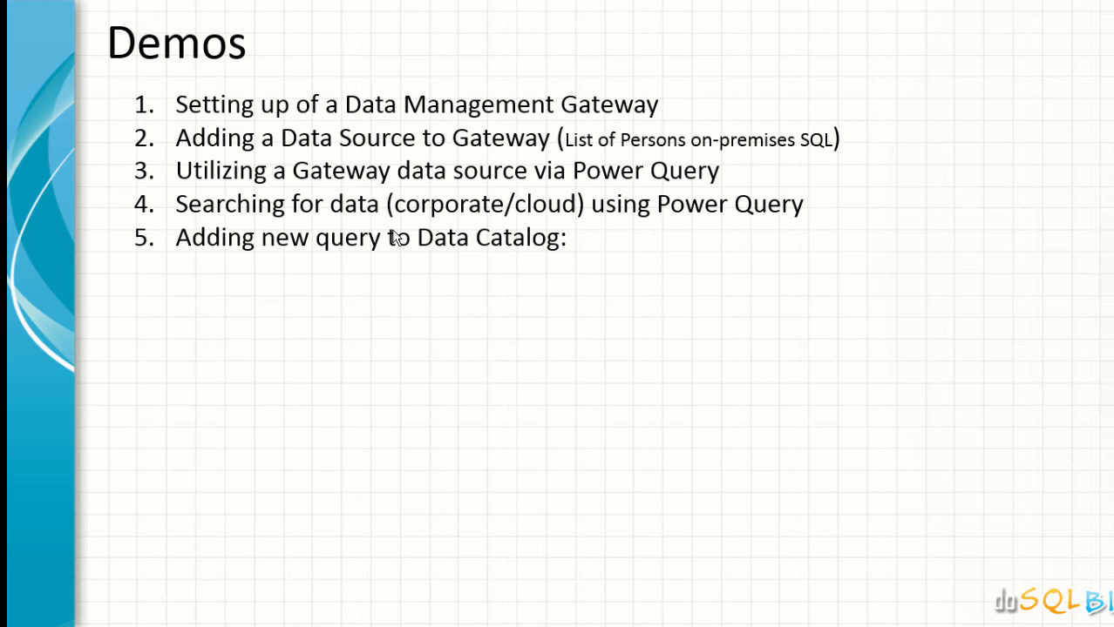
{"action": "left_click", "coordinate": [298, 260]}
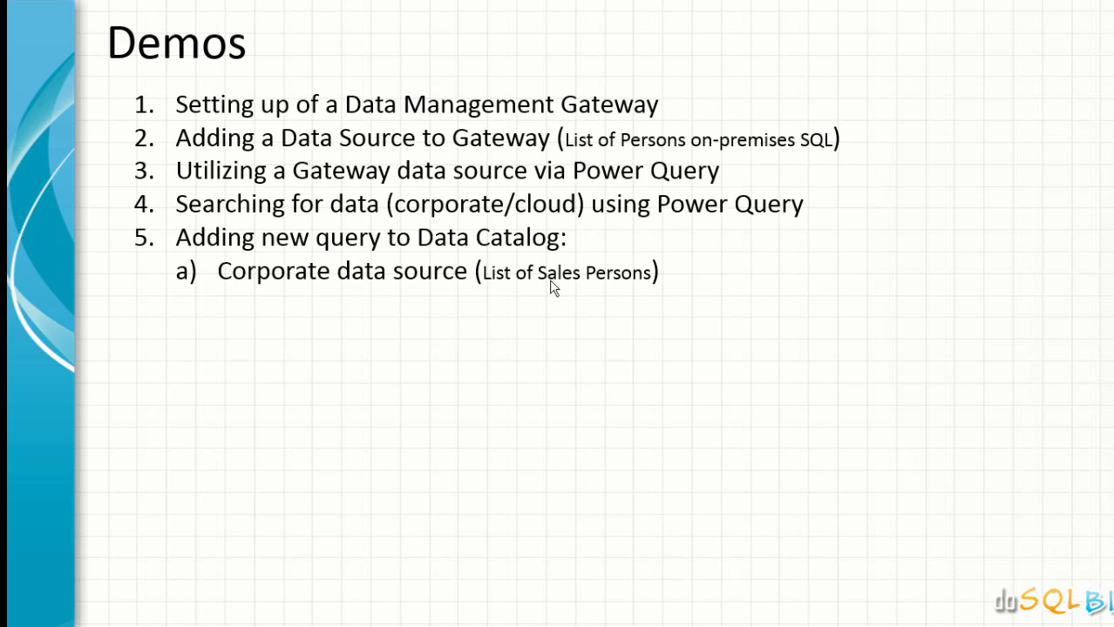
{"action": "left_click", "coordinate": [664, 292]}
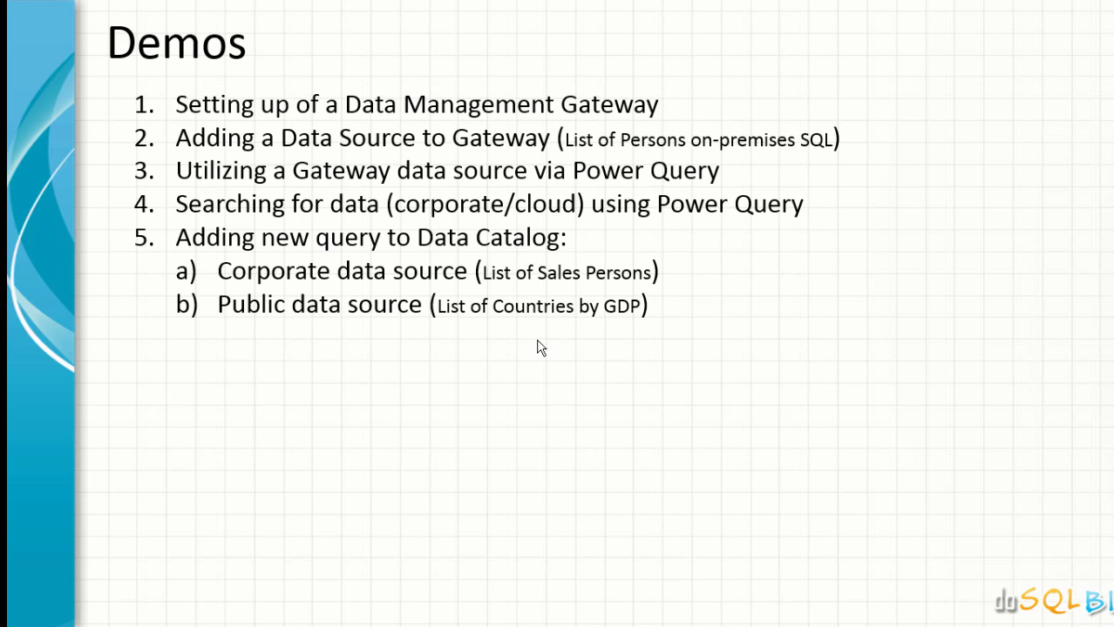
Return to the Excel workbook and start a SQL Server import with server w2k12.contoso.com and database DevTest
{"action": "key", "text": "alt+Tab"}
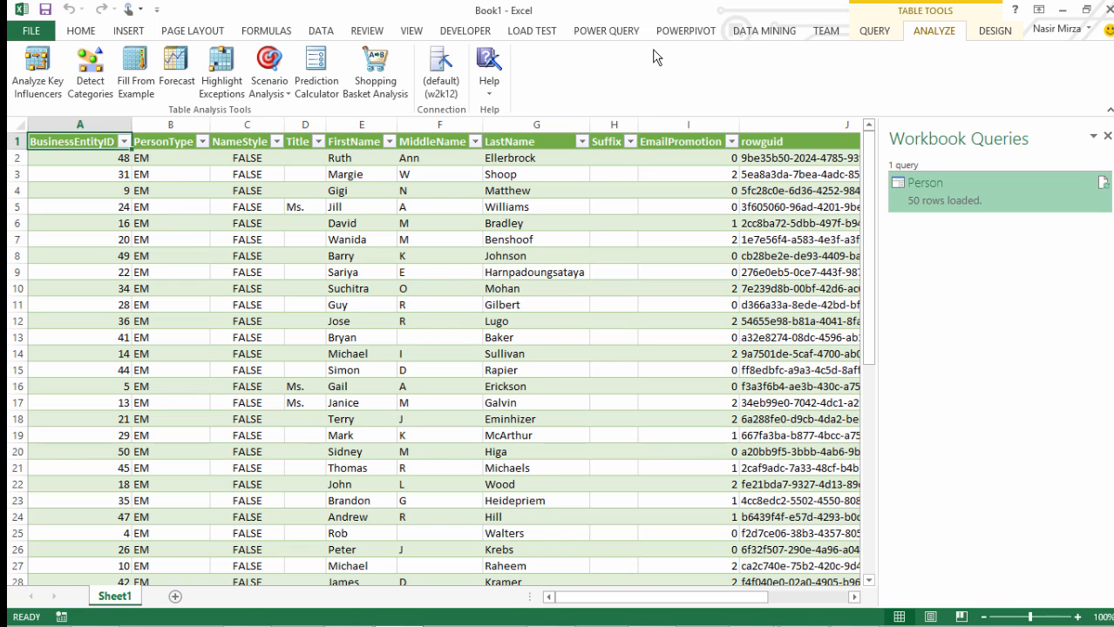
{"action": "left_click", "coordinate": [615, 32]}
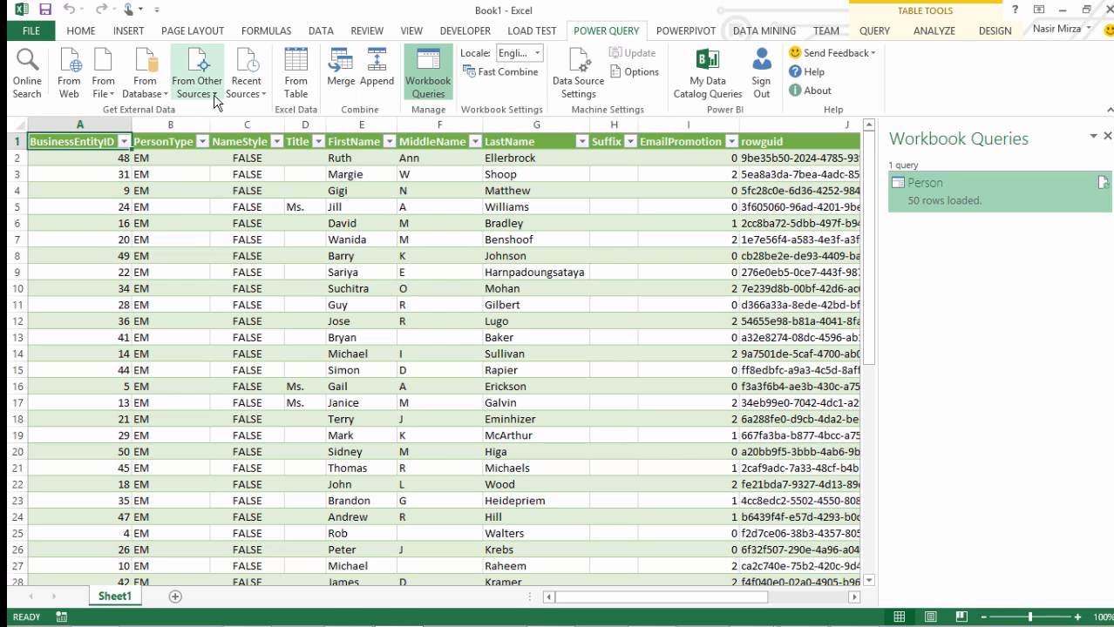
{"action": "left_click", "coordinate": [164, 94]}
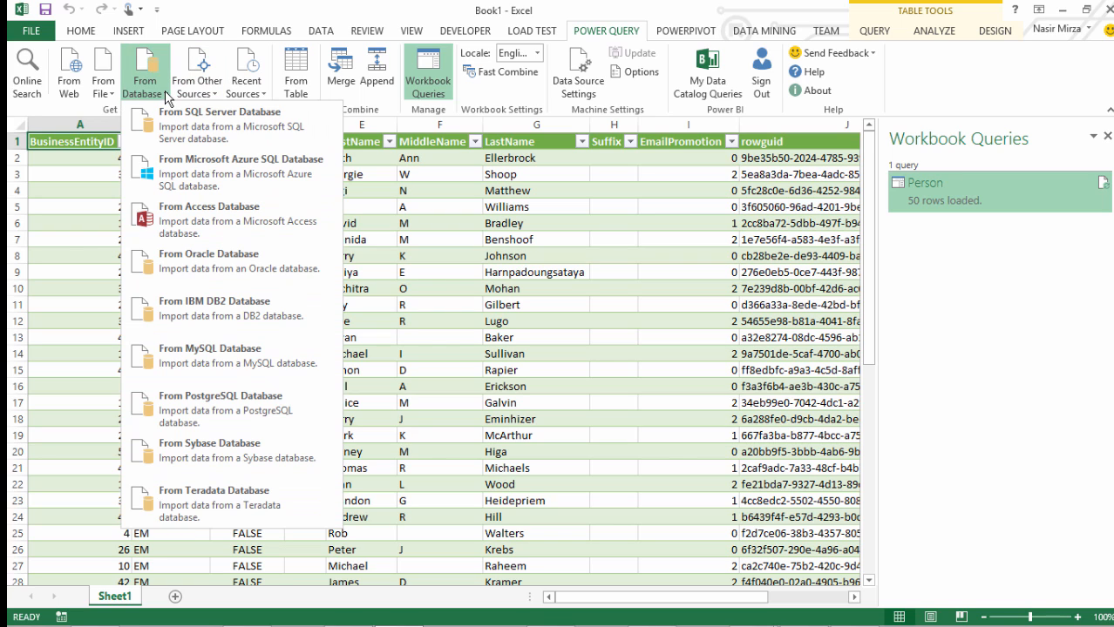
{"action": "left_click", "coordinate": [178, 124]}
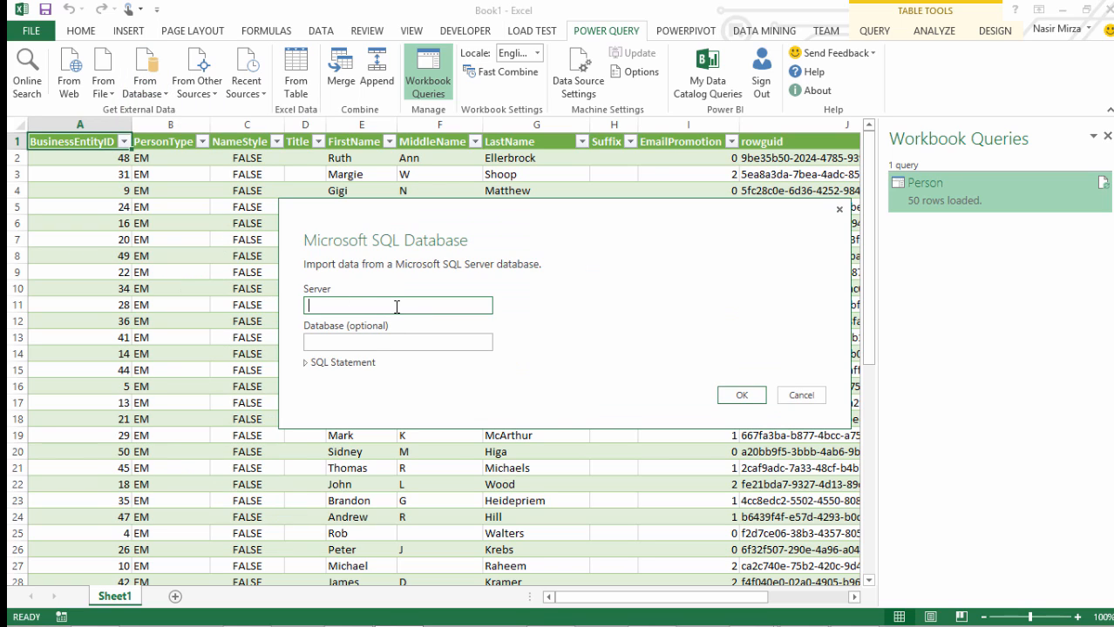
{"action": "type", "text": "w2k12.contoso.com"}
{"action": "key", "text": "Tab"}
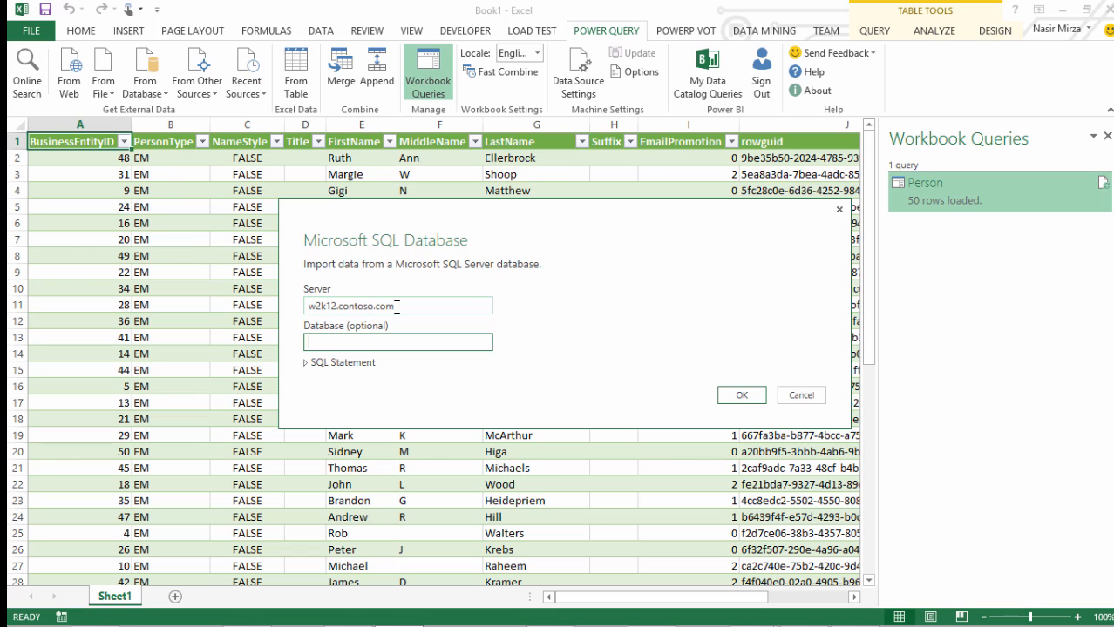
{"action": "type", "text": "DevTest"}
Add the SQL statement "SELECT * FROM dbo.SalesPerson" to the import and run it into the Query Editor
{"action": "left_click", "coordinate": [307, 364]}
{"action": "left_click", "coordinate": [350, 392]}
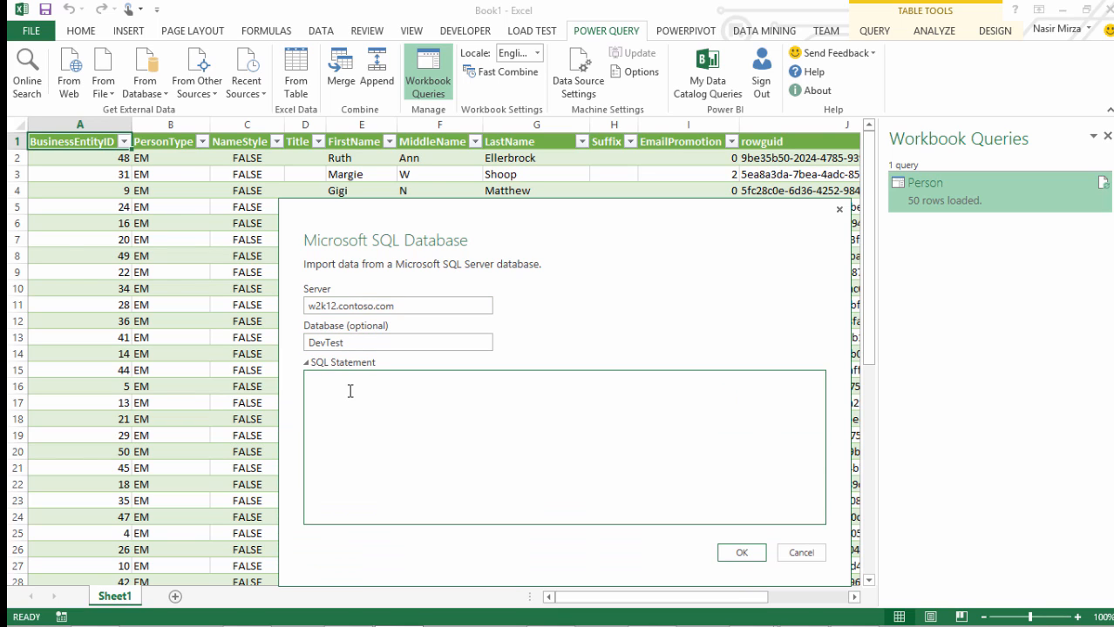
{"action": "type", "text": "SELECT * FROM dbo.Sal"}
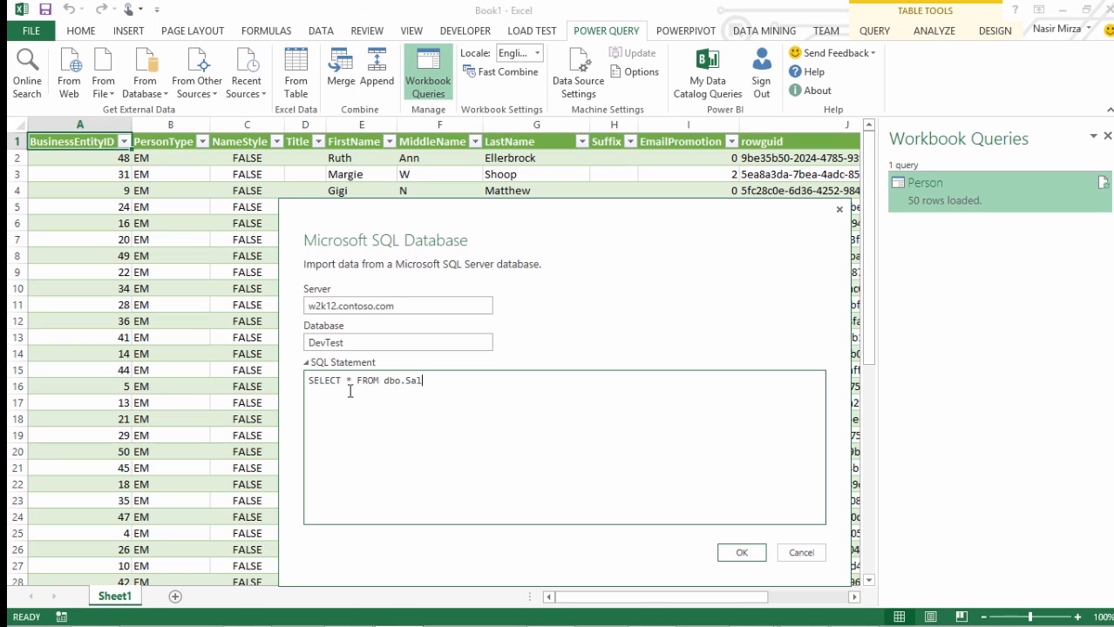
{"action": "type", "text": "esPerson"}
{"action": "left_click", "coordinate": [737, 553]}
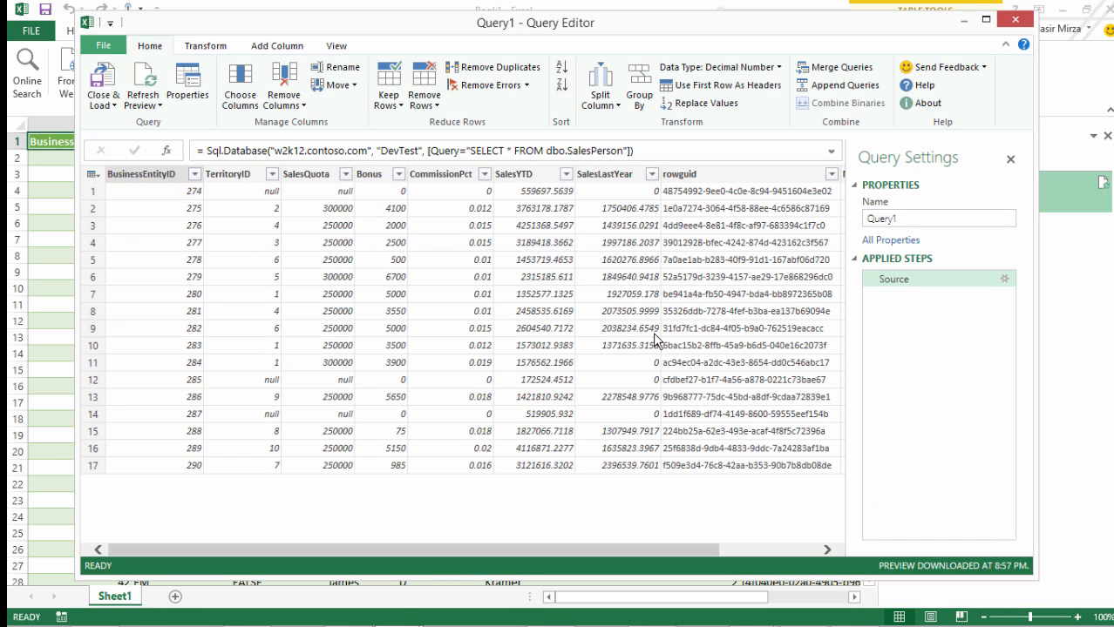
Rename the new query to PowerQuerySalesPerson
{"action": "left_click", "coordinate": [872, 219]}
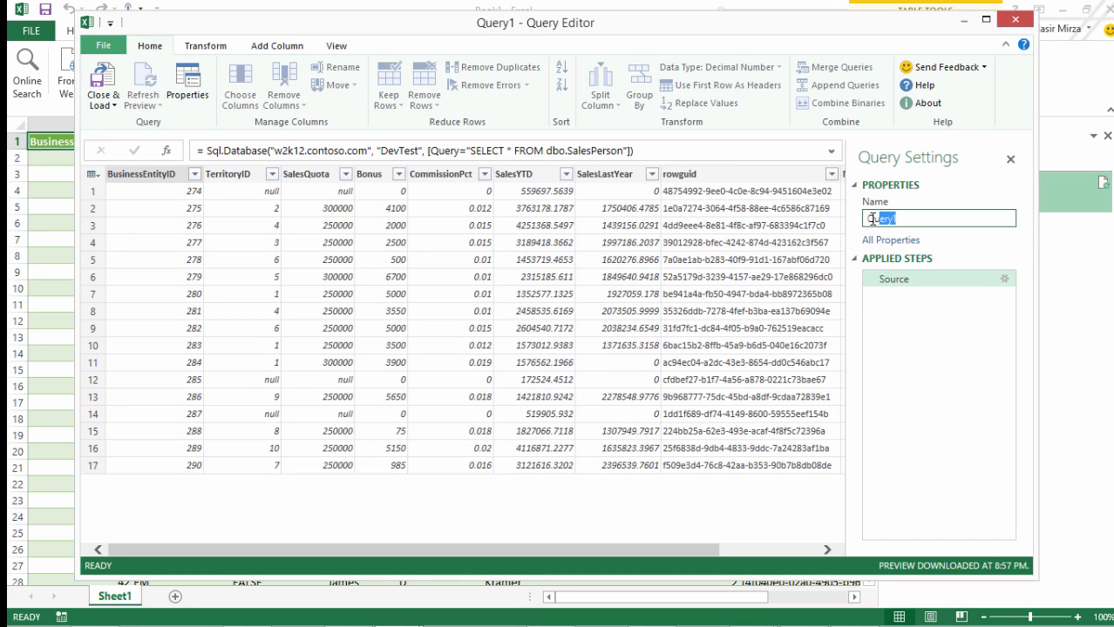
{"action": "type", "text": "PowerQuerySalesPerson"}
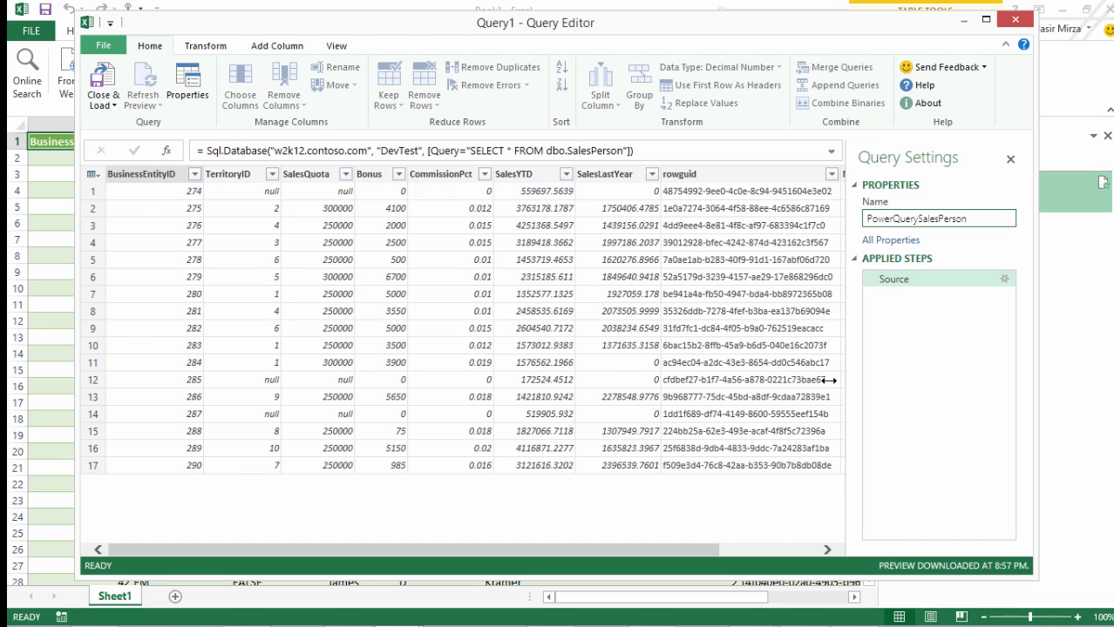
Load the PowerQuerySalesPerson query as a table into a new worksheet and add it to the Data Model
{"action": "left_click", "coordinate": [113, 106]}
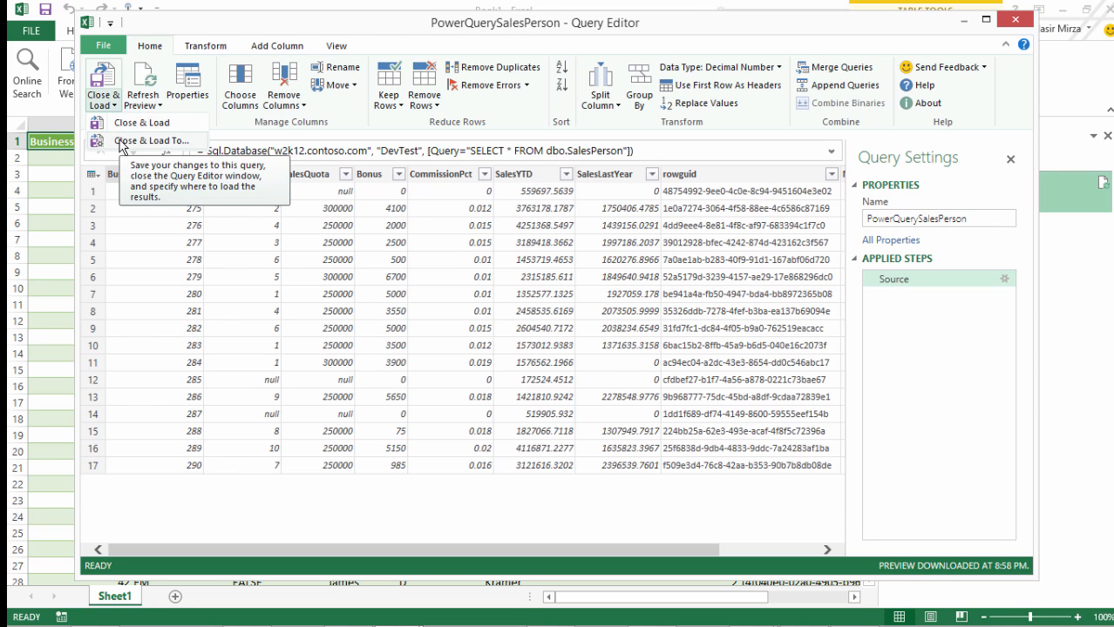
{"action": "left_click", "coordinate": [120, 141]}
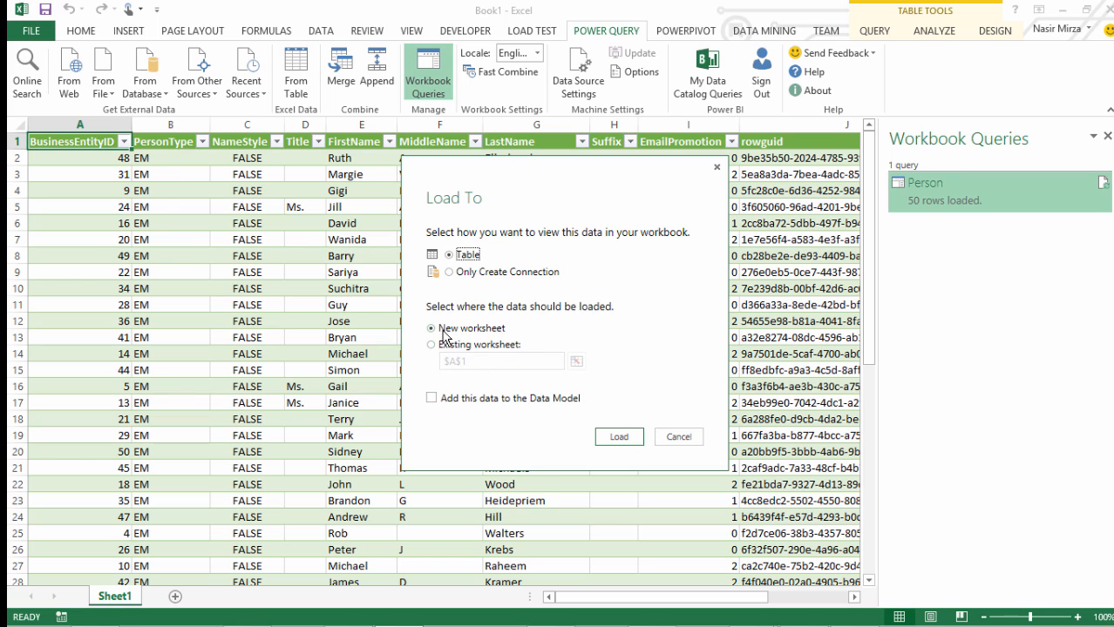
{"action": "left_click", "coordinate": [432, 399]}
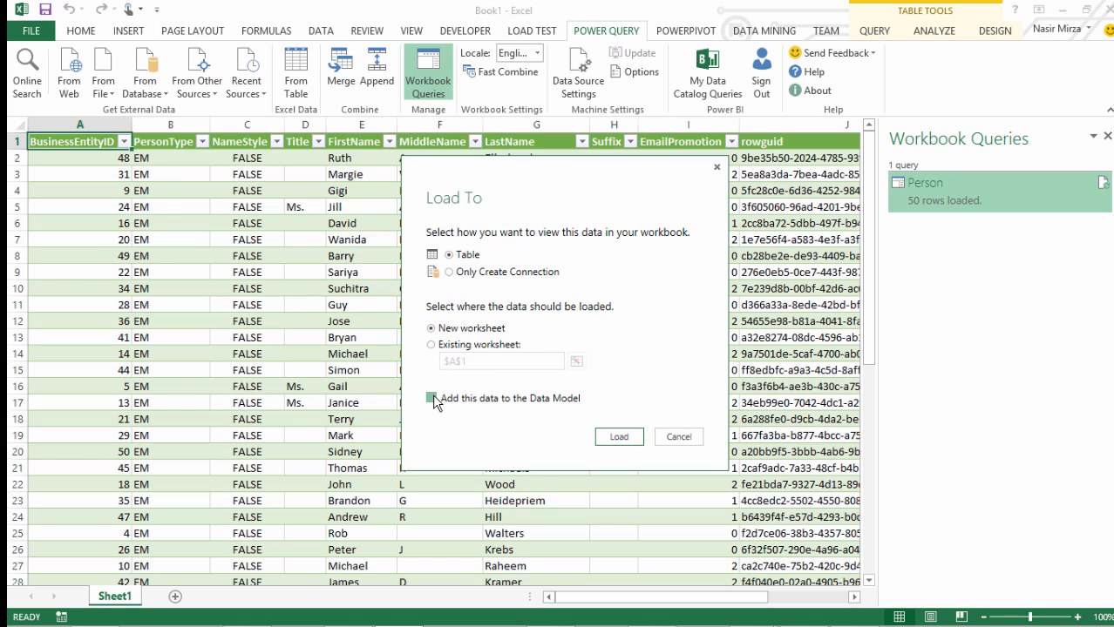
{"action": "left_click", "coordinate": [615, 439]}
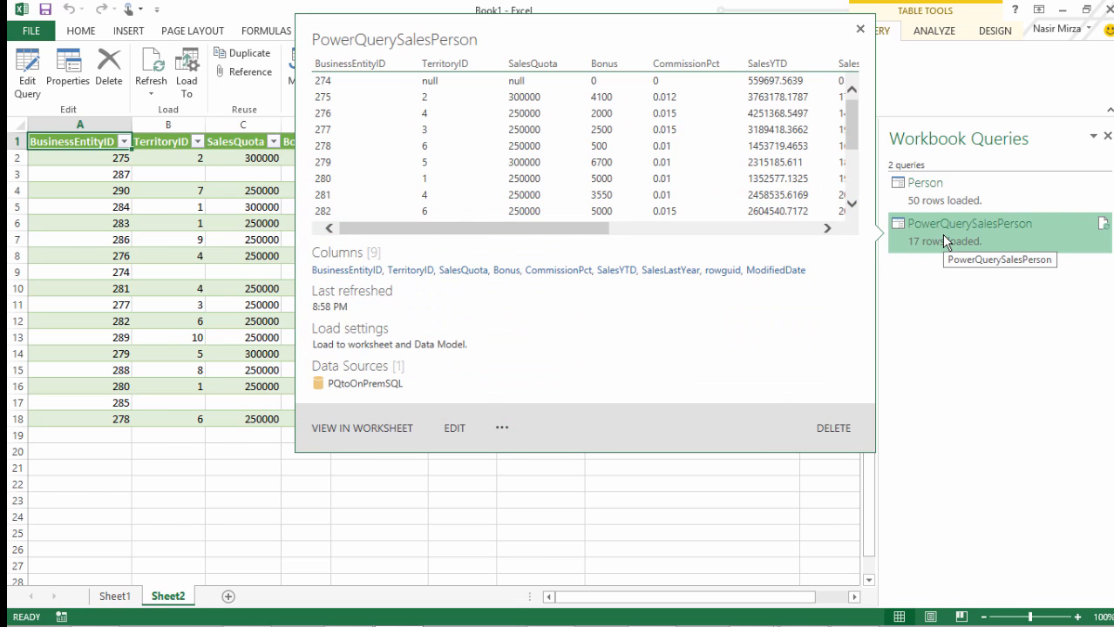
Send the PowerQuerySalesPerson query to the Data Catalog with the description "List of Sales Person", uploading the first few rows for preview
{"action": "mouse_move", "coordinate": [945, 233]}
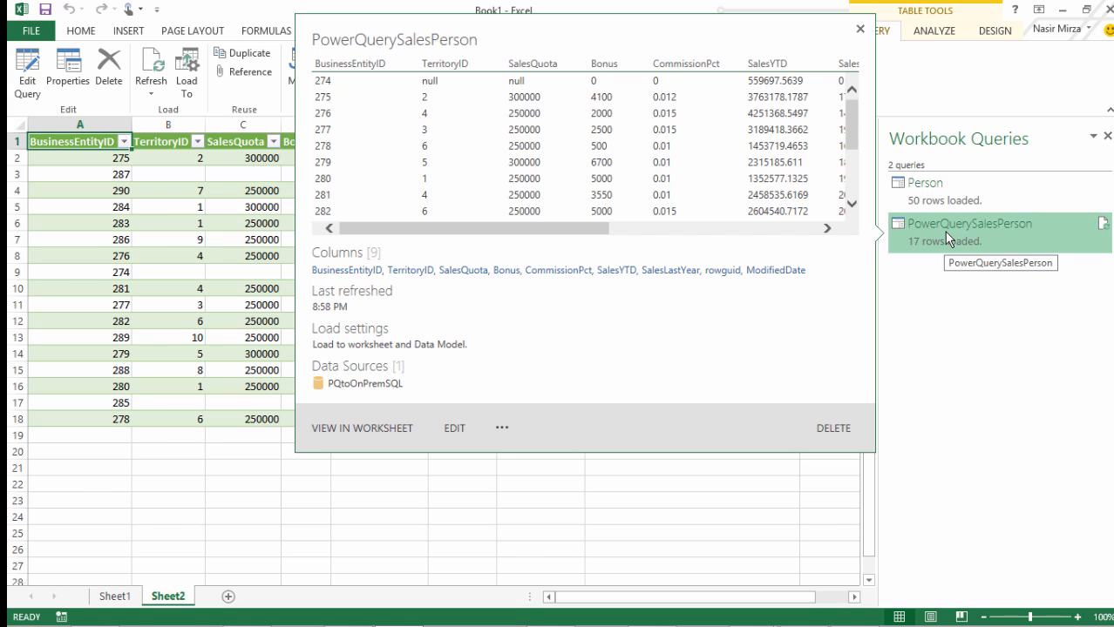
{"action": "right_click", "coordinate": [946, 234]}
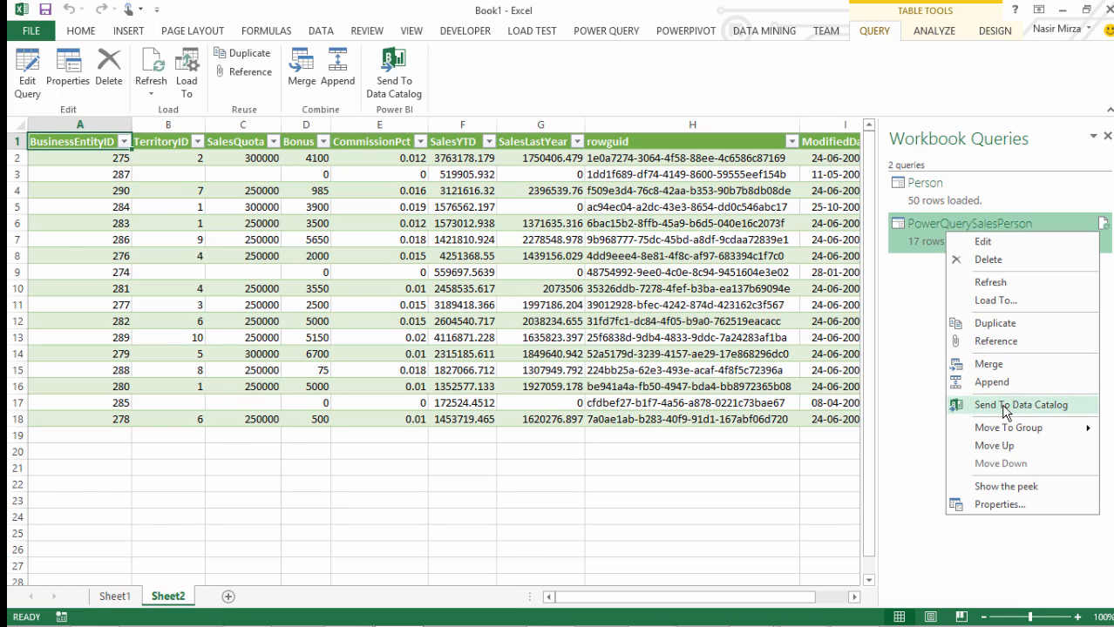
{"action": "left_click", "coordinate": [920, 405]}
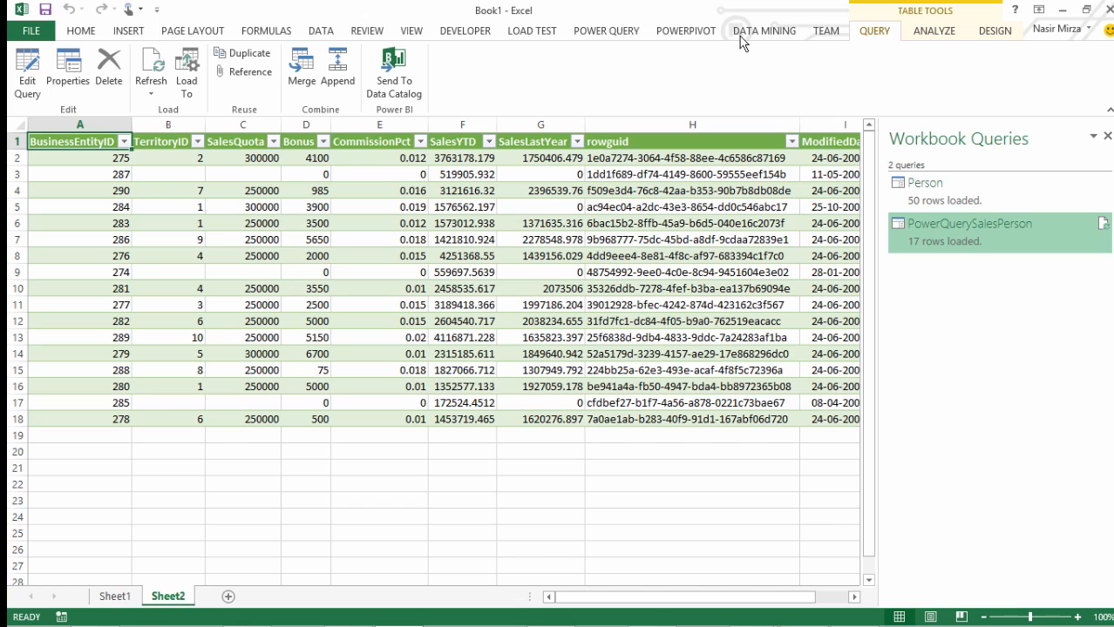
{"action": "left_click", "coordinate": [600, 34]}
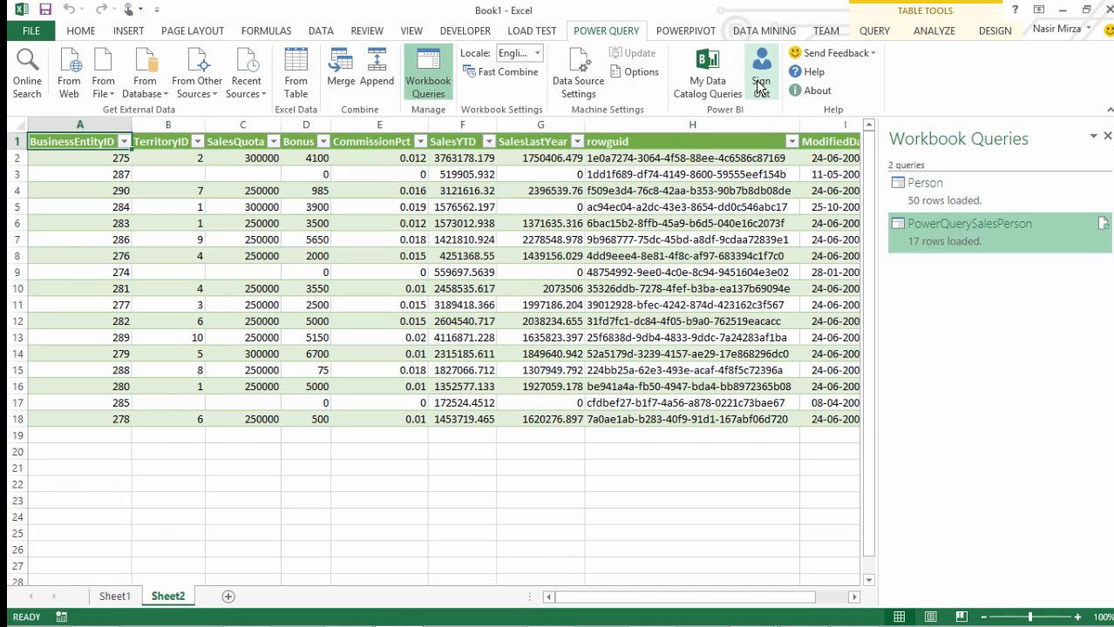
{"action": "right_click", "coordinate": [960, 232]}
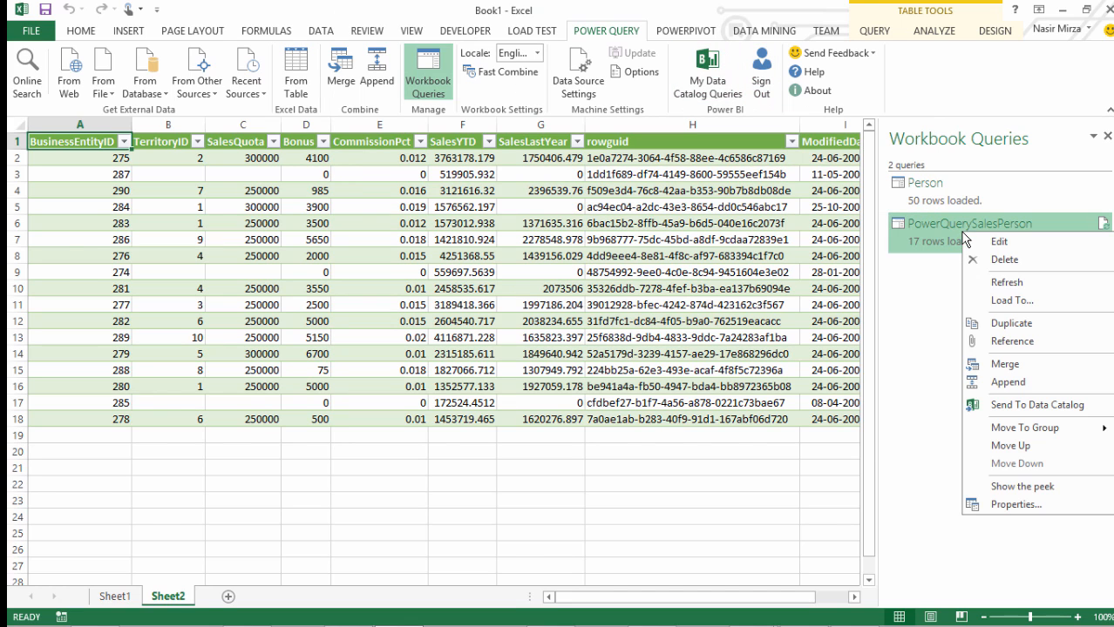
{"action": "left_click", "coordinate": [1045, 406]}
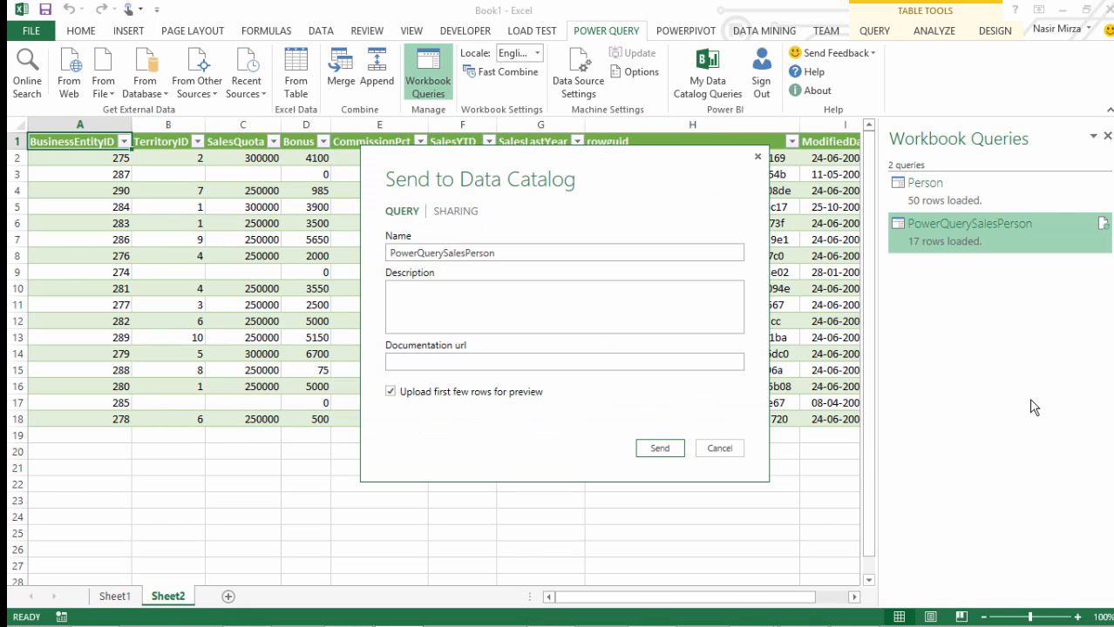
{"action": "left_click", "coordinate": [455, 311]}
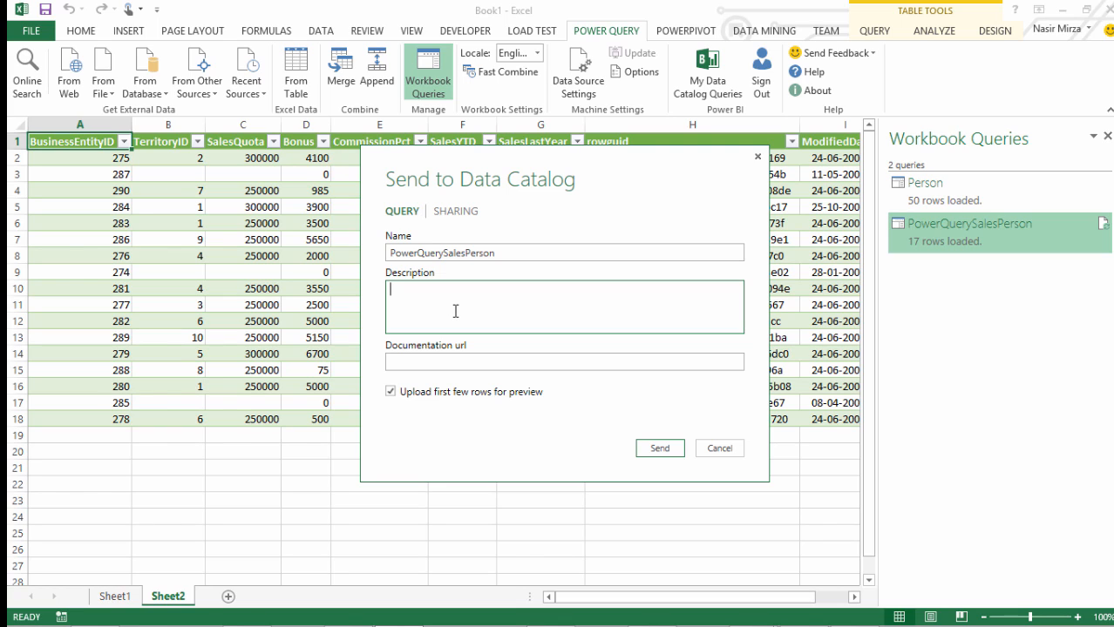
{"action": "type", "text": "List of Sales Person"}
{"action": "left_click", "coordinate": [656, 449]}
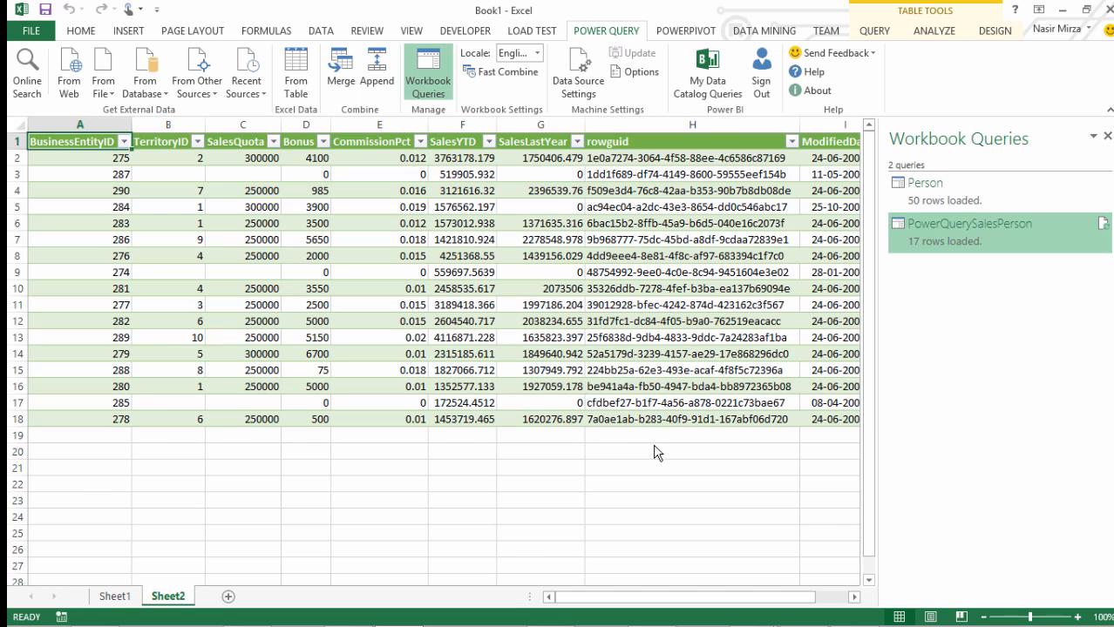
Run an online search for the public data sets matching "List of countries by GDP"
{"action": "mouse_move", "coordinate": [973, 254]}
{"action": "left_click", "coordinate": [972, 200]}
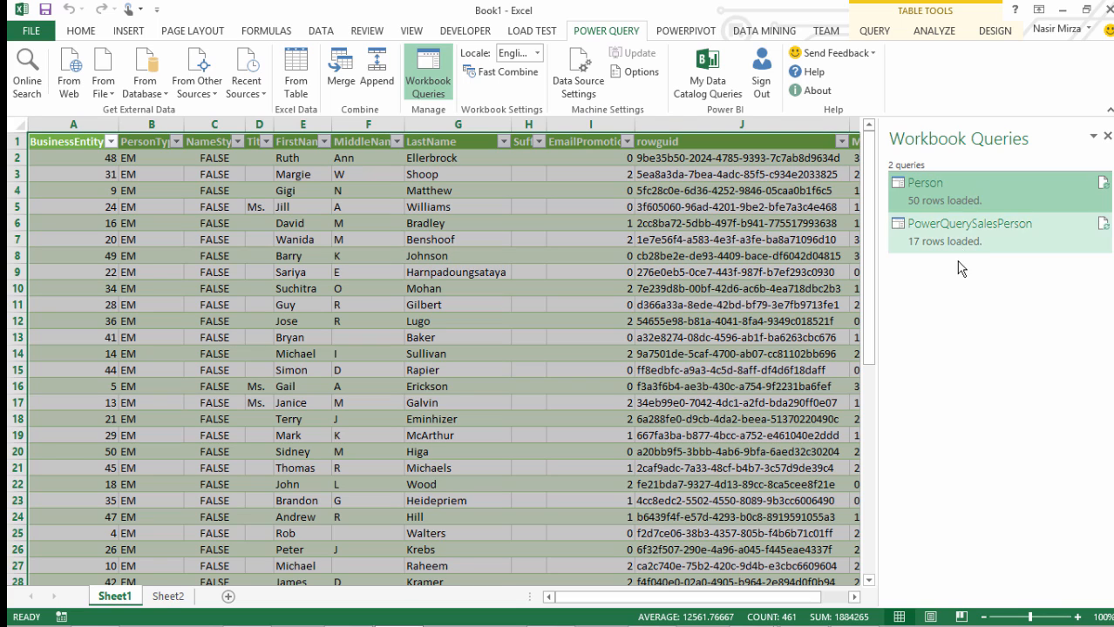
{"action": "left_click", "coordinate": [28, 77]}
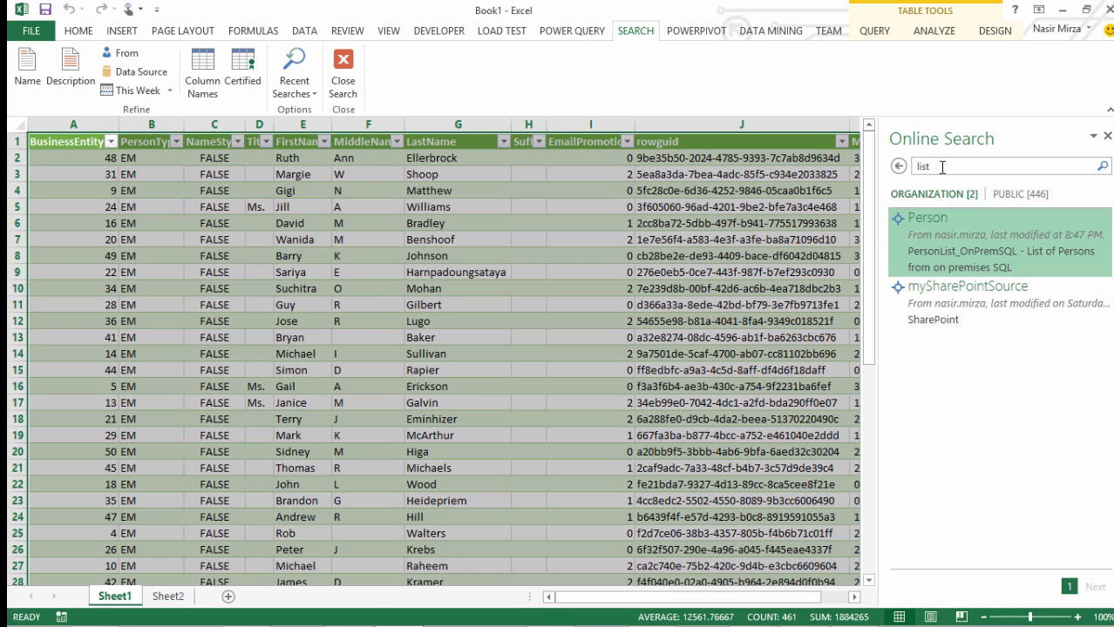
{"action": "left_click", "coordinate": [574, 33]}
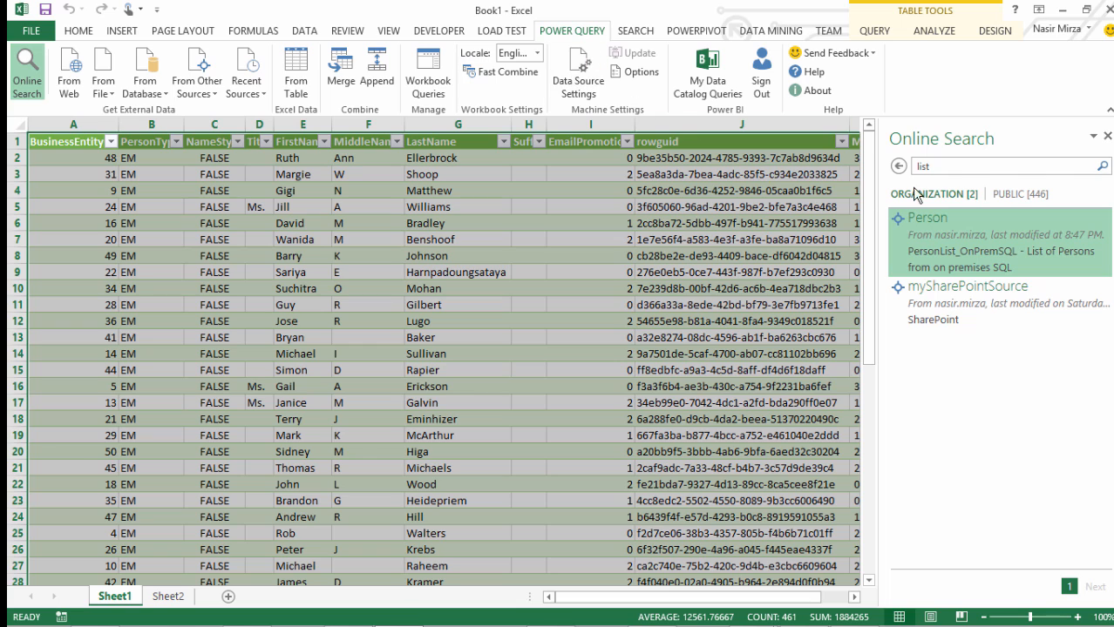
{"action": "left_click", "coordinate": [943, 168]}
{"action": "key", "text": "BackSpace"}
{"action": "key", "text": "BackSpace"}
{"action": "key", "text": "BackSpace"}
{"action": "key", "text": "BackSpace"}
{"action": "type", "text": "gp"}
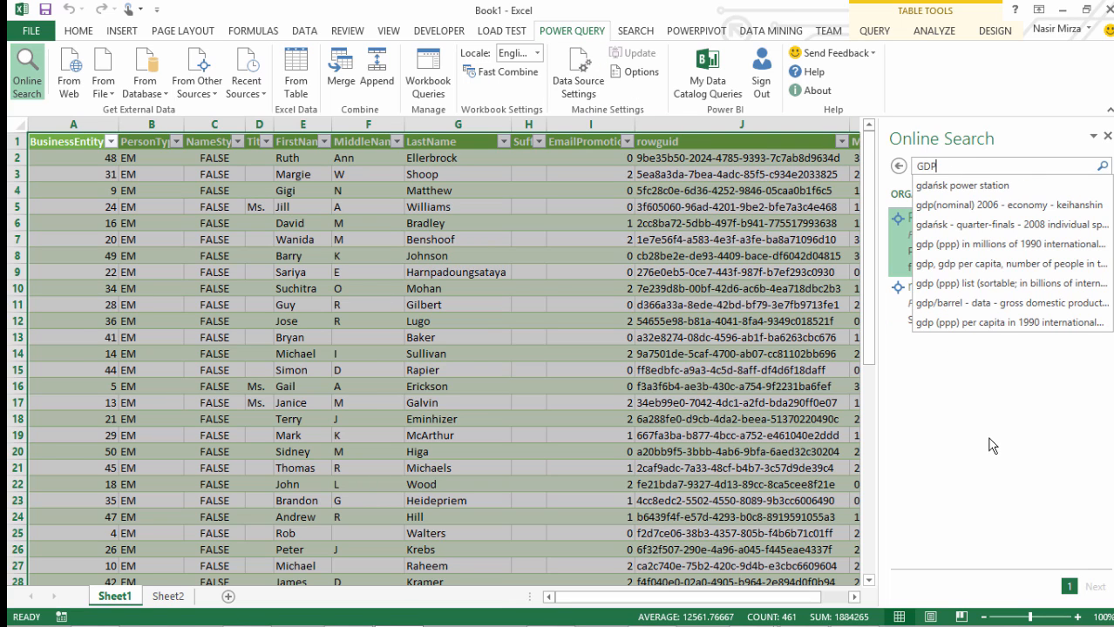
{"action": "type", "text": "by cou"}
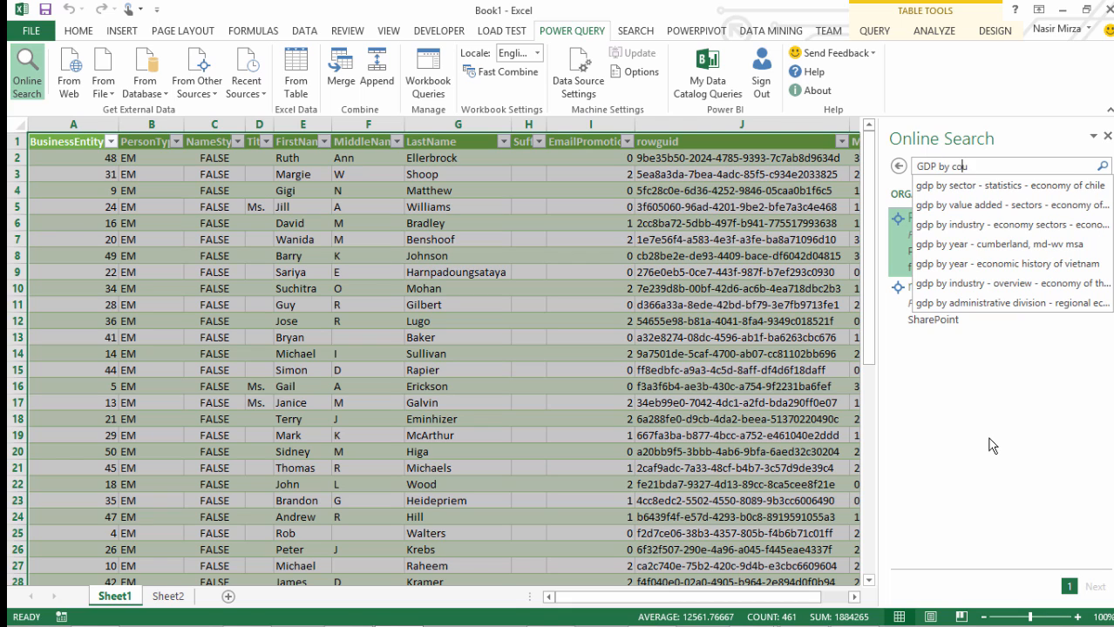
{"action": "type", "text": "ntry name"}
{"action": "key", "text": "Return"}
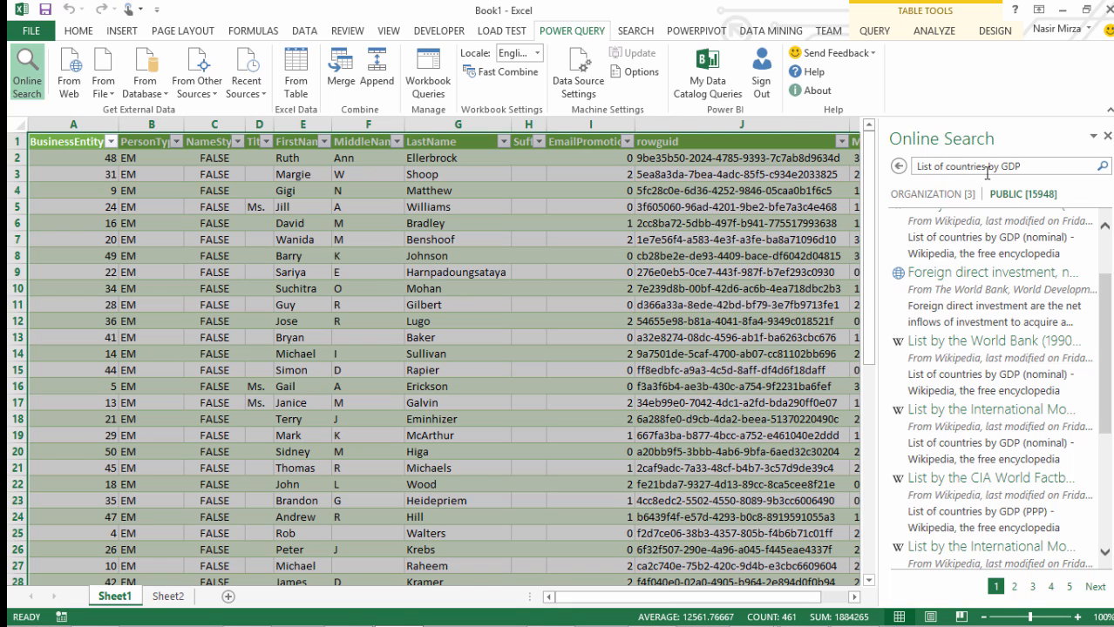
Load the "List by the World Bank (1990–2012)" search result as a table into a new worksheet and add it to the Data Model
{"action": "mouse_move", "coordinate": [957, 364]}
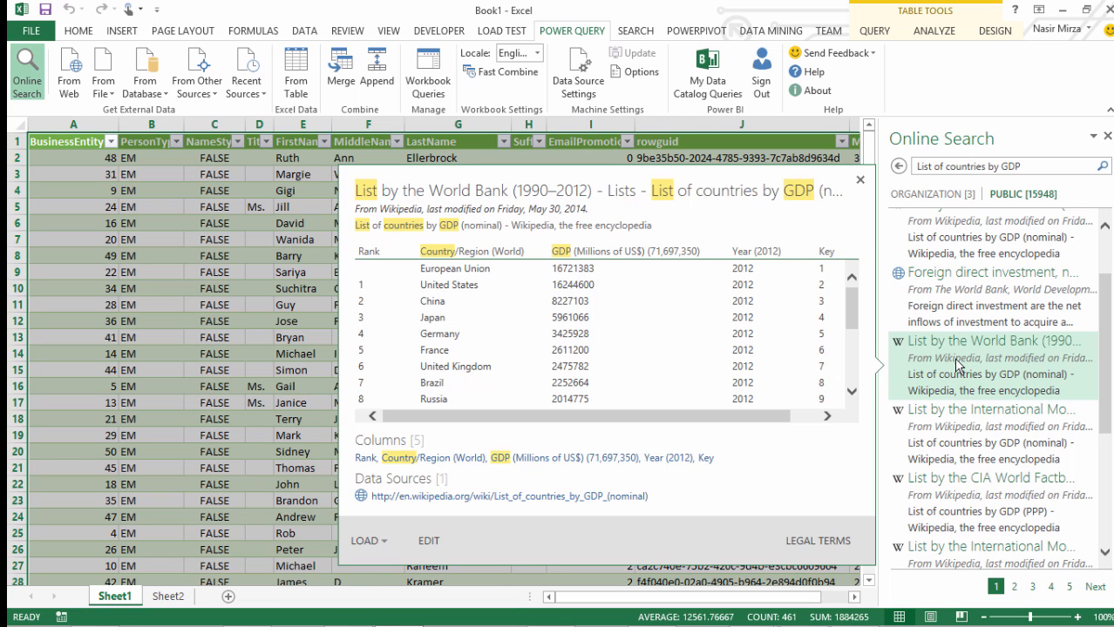
{"action": "right_click", "coordinate": [954, 357]}
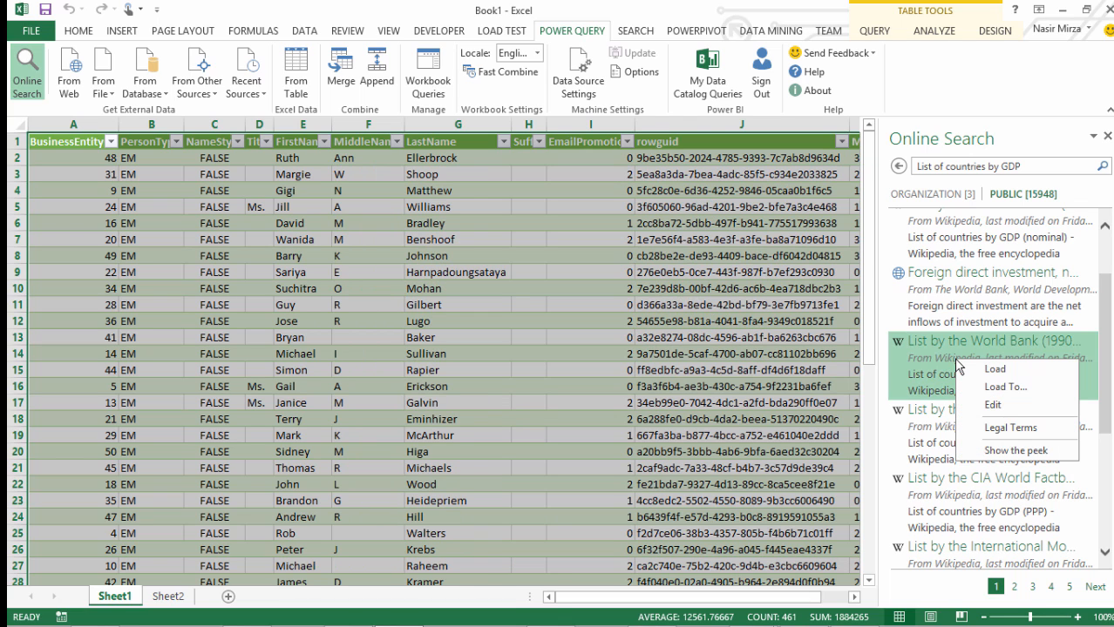
{"action": "left_click", "coordinate": [981, 384]}
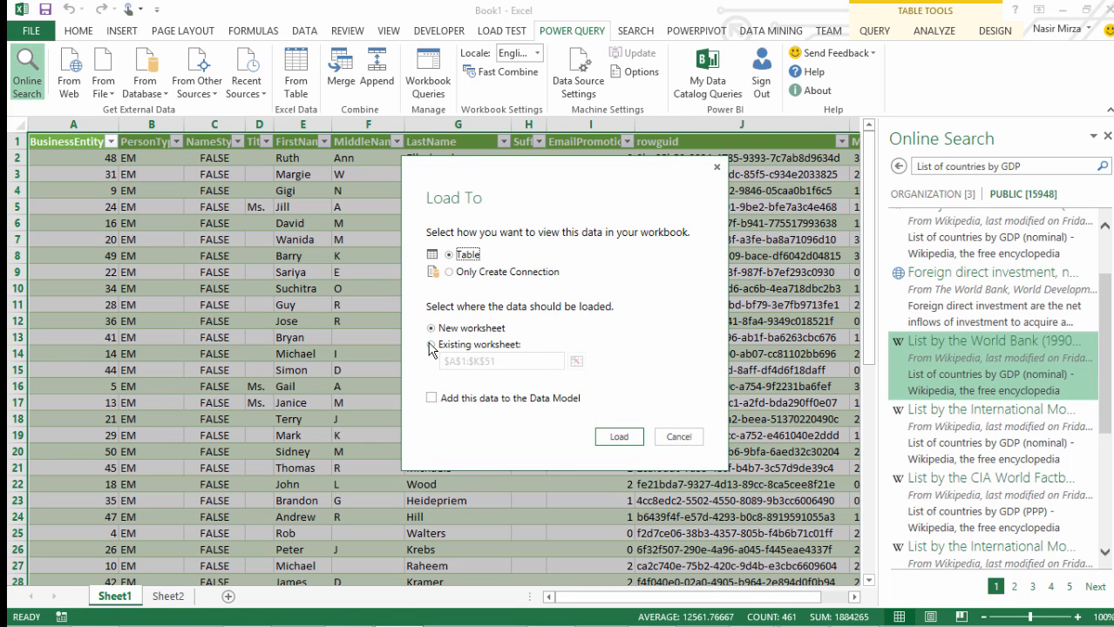
{"action": "left_click", "coordinate": [431, 398]}
{"action": "left_click", "coordinate": [620, 438]}
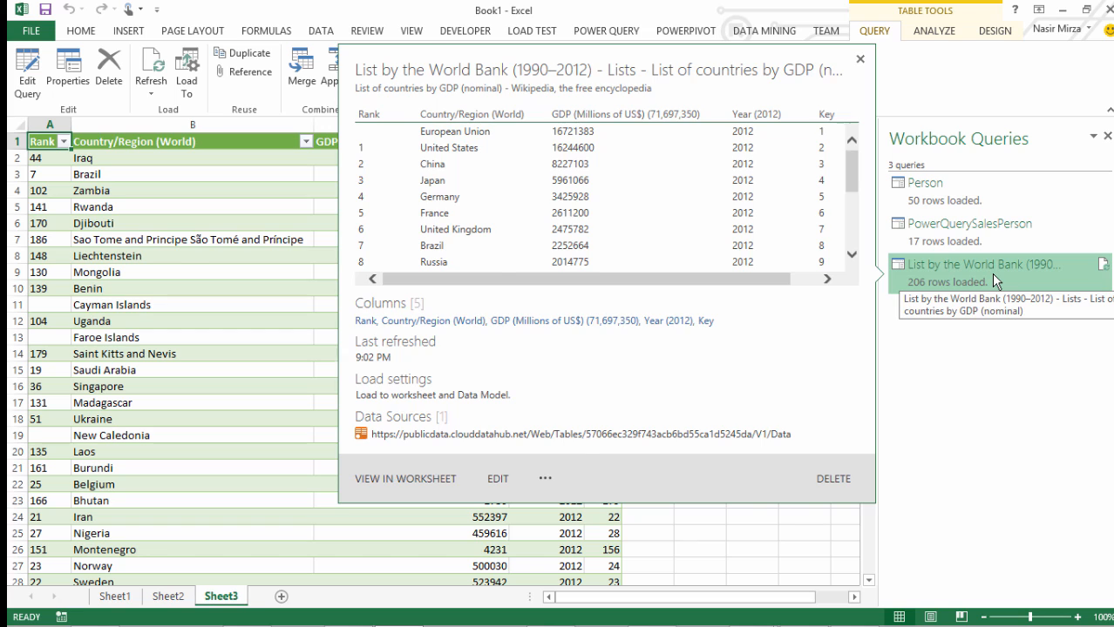
Send the World Bank list query to the Data Catalog under the shortened name "List of countries by GDP"
{"action": "right_click", "coordinate": [991, 273]}
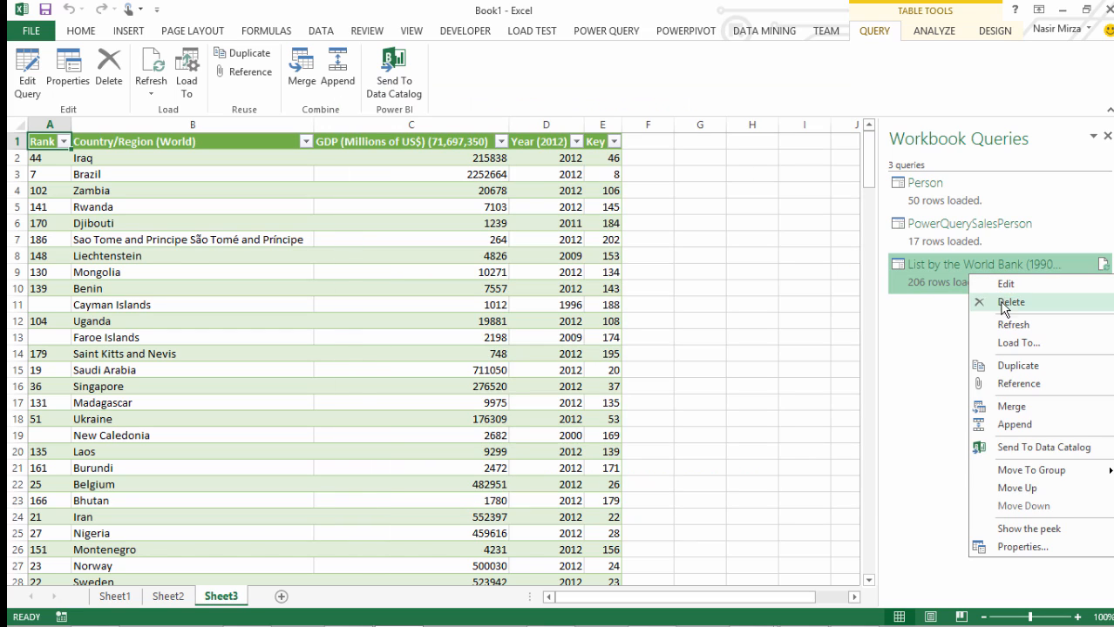
{"action": "left_click", "coordinate": [1028, 446]}
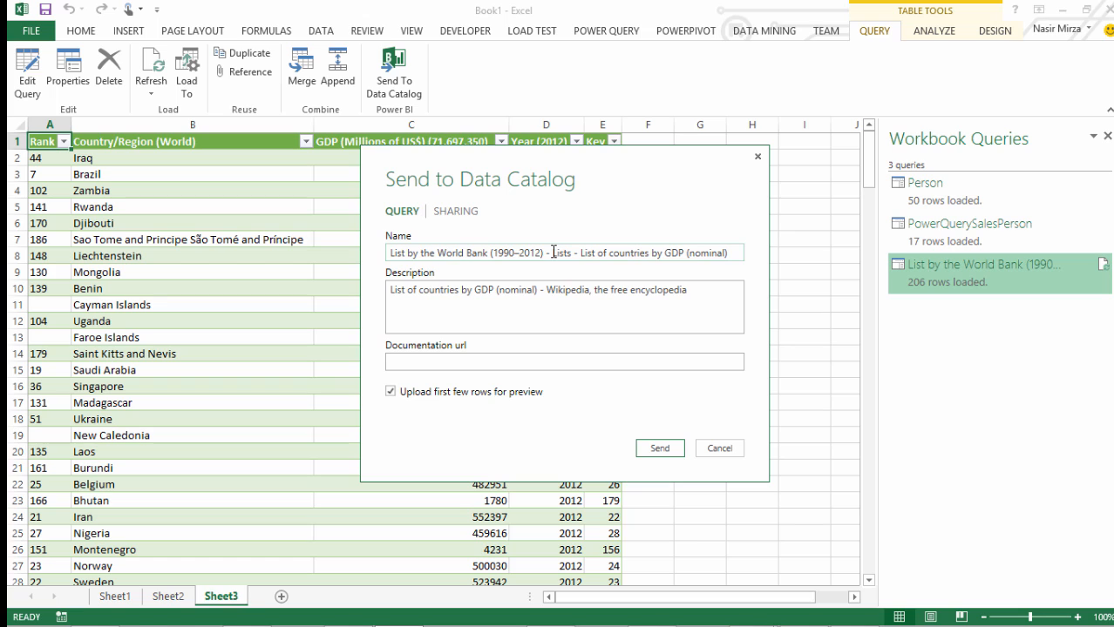
{"action": "left_click", "coordinate": [553, 252]}
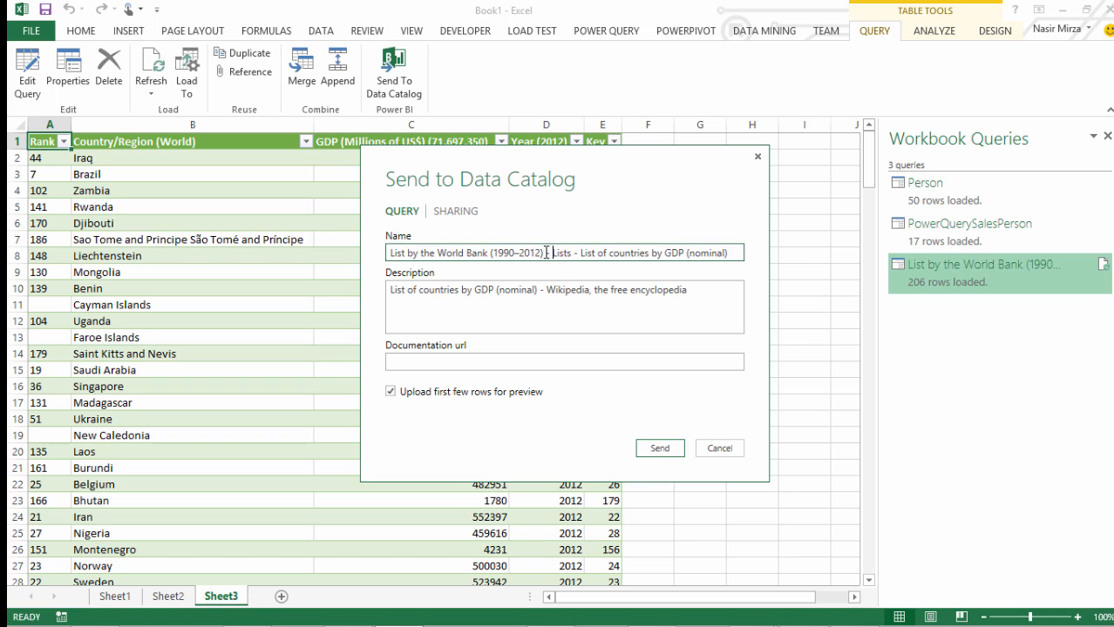
{"action": "left_click_drag", "start_coordinate": [549, 253], "coordinate": [488, 256]}
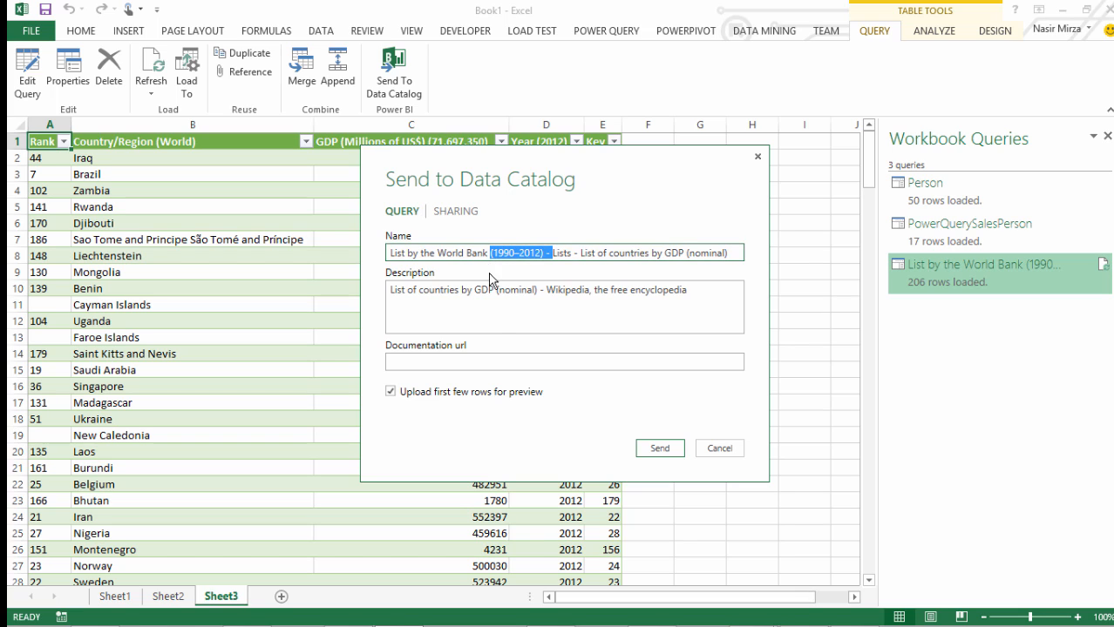
{"action": "key", "text": "BackSpace"}
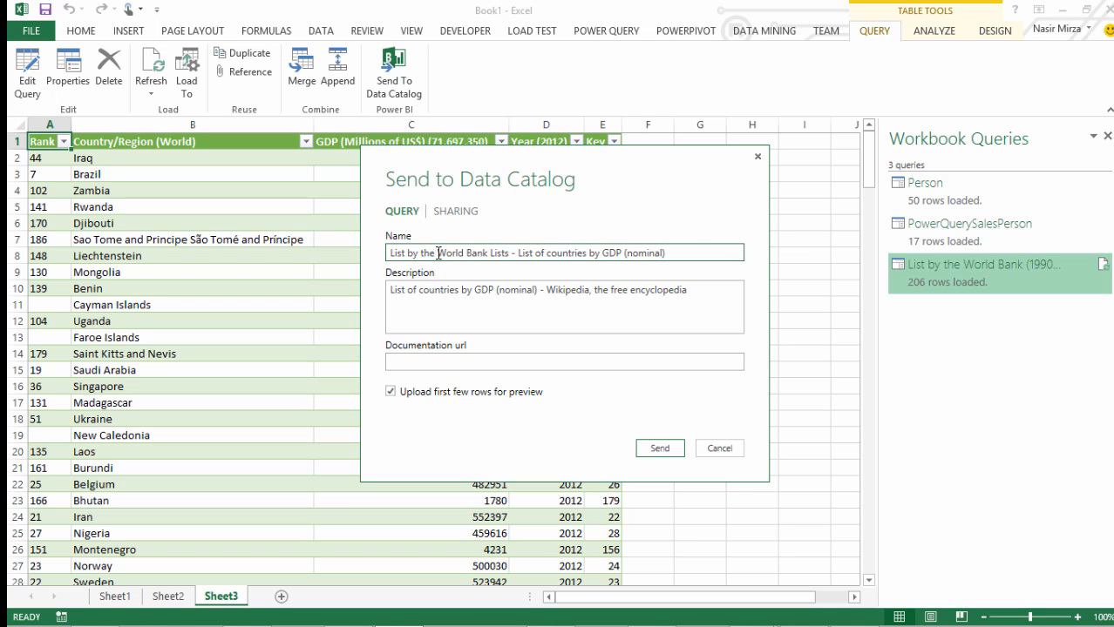
{"action": "left_click_drag", "start_coordinate": [517, 253], "coordinate": [387, 253]}
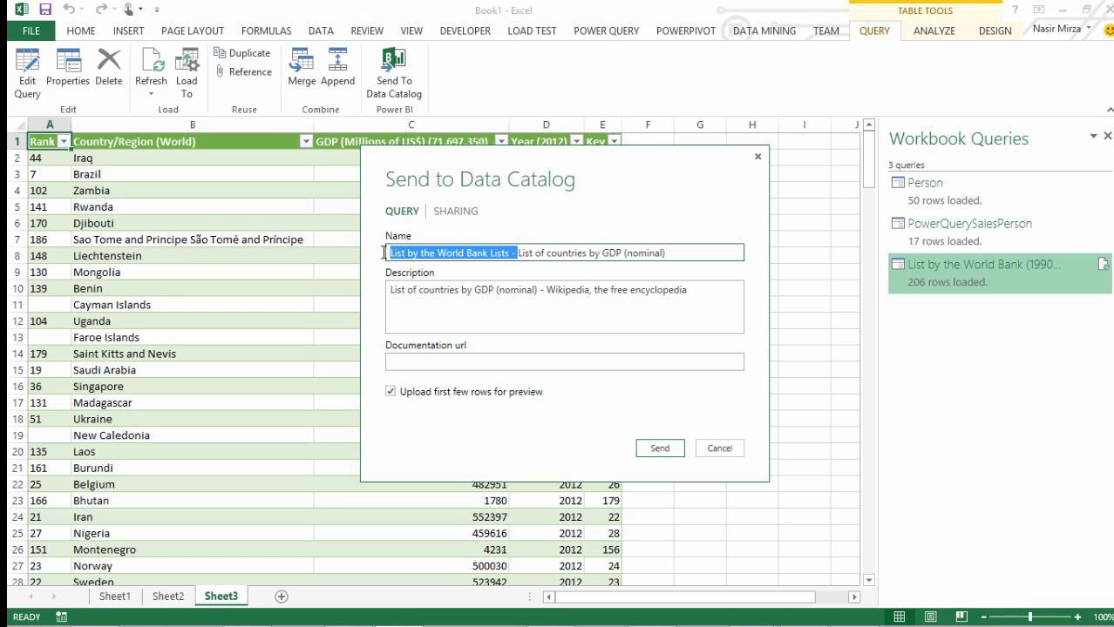
{"action": "key", "text": "BackSpace"}
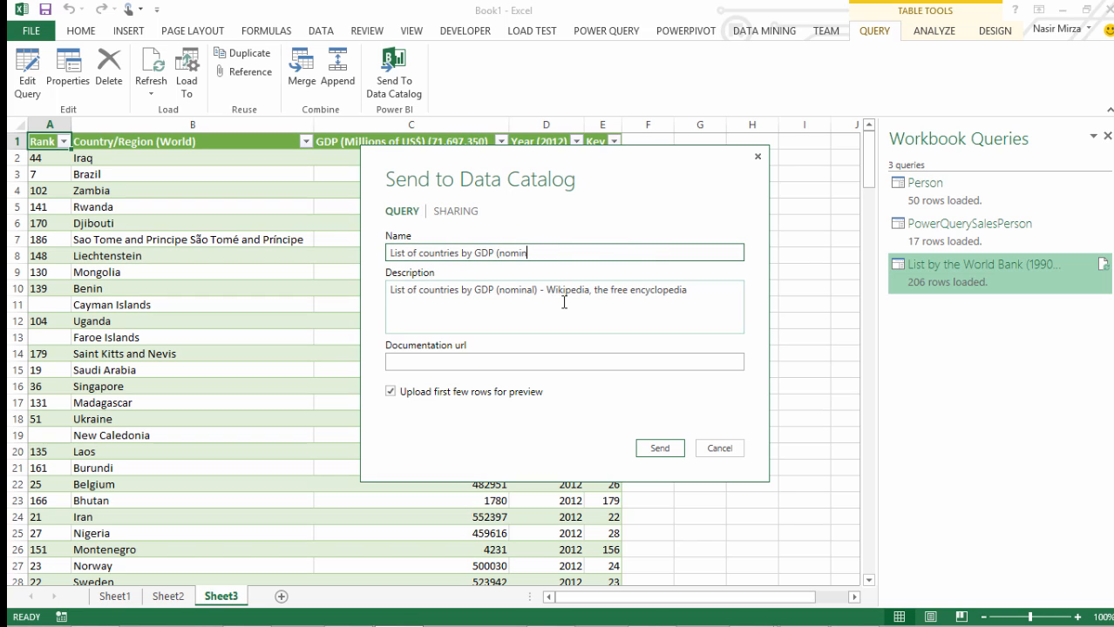
{"action": "key", "text": "BackSpace"}
{"action": "key", "text": "BackSpace"}
{"action": "key", "text": "BackSpace"}
{"action": "key", "text": "BackSpace"}
{"action": "key", "text": "BackSpace"}
{"action": "key", "text": "BackSpace"}
{"action": "key", "text": "BackSpace"}
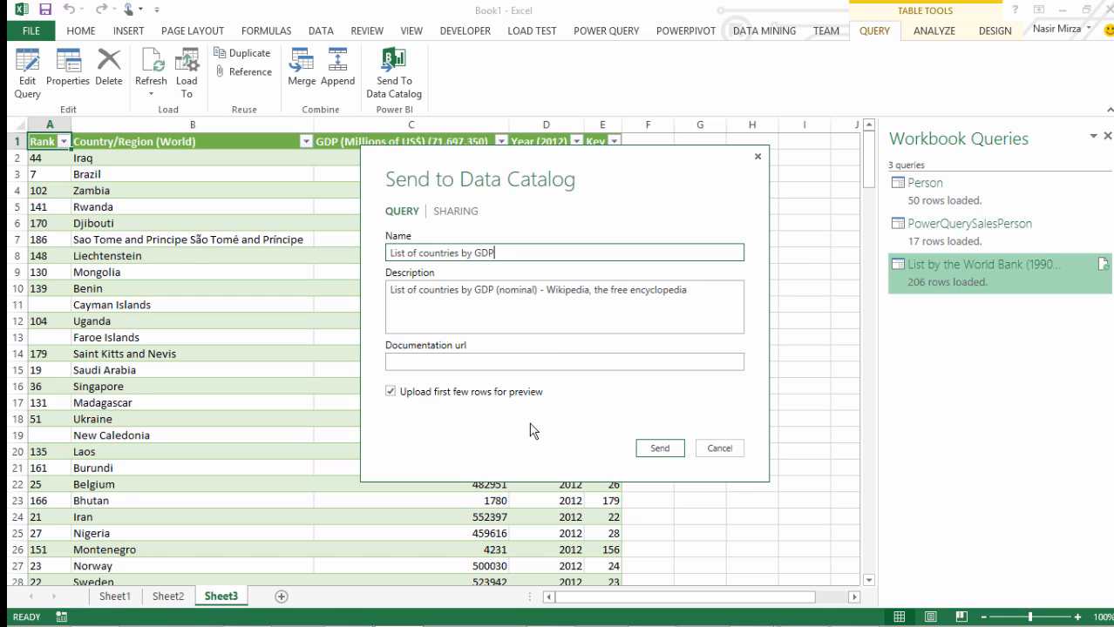
{"action": "left_click", "coordinate": [659, 449]}
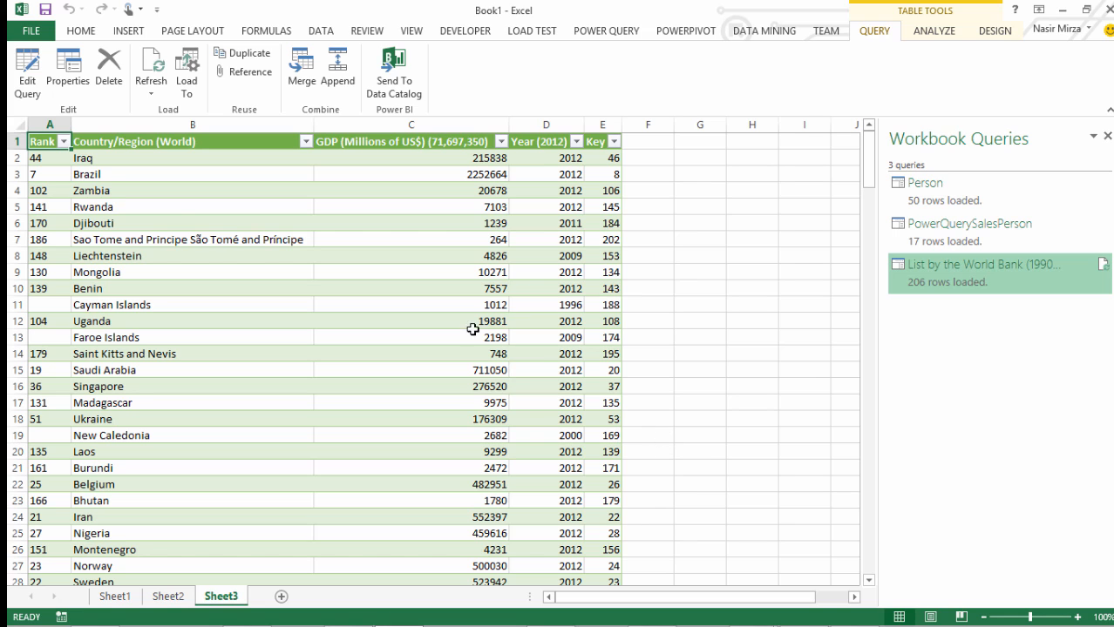
Save the workbook as "Demos" in the Shared Documents library of the doSQLBI site
{"action": "left_click", "coordinate": [45, 10]}
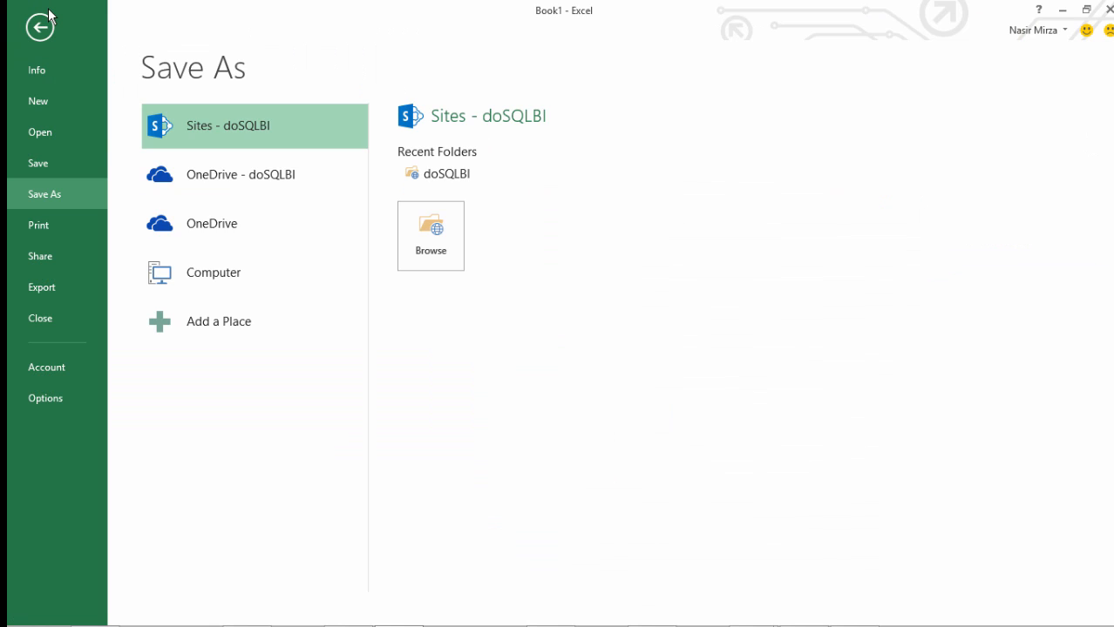
{"action": "left_click", "coordinate": [427, 231]}
{"action": "double_click", "coordinate": [348, 213]}
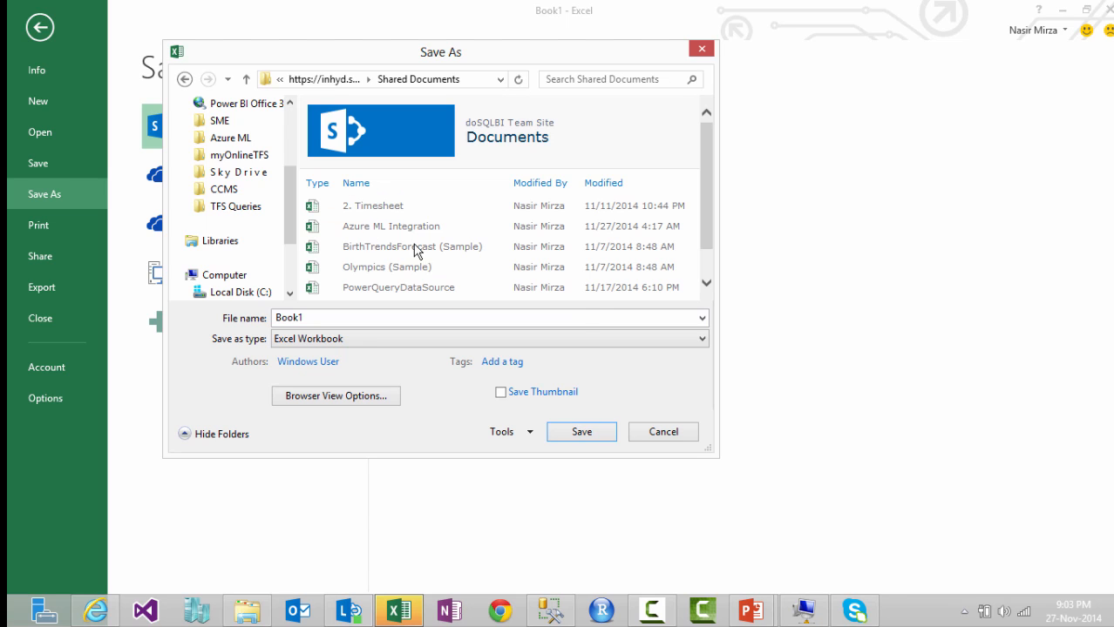
{"action": "left_click_drag", "start_coordinate": [706, 204], "coordinate": [713, 248]}
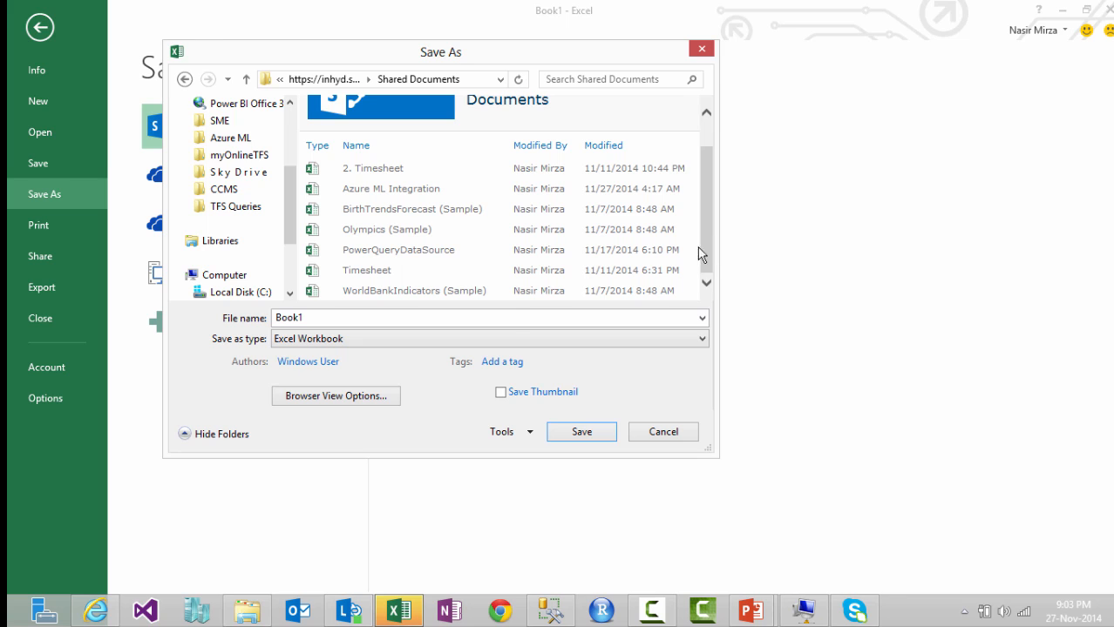
{"action": "double_click", "coordinate": [318, 318]}
{"action": "type", "text": "Demos"}
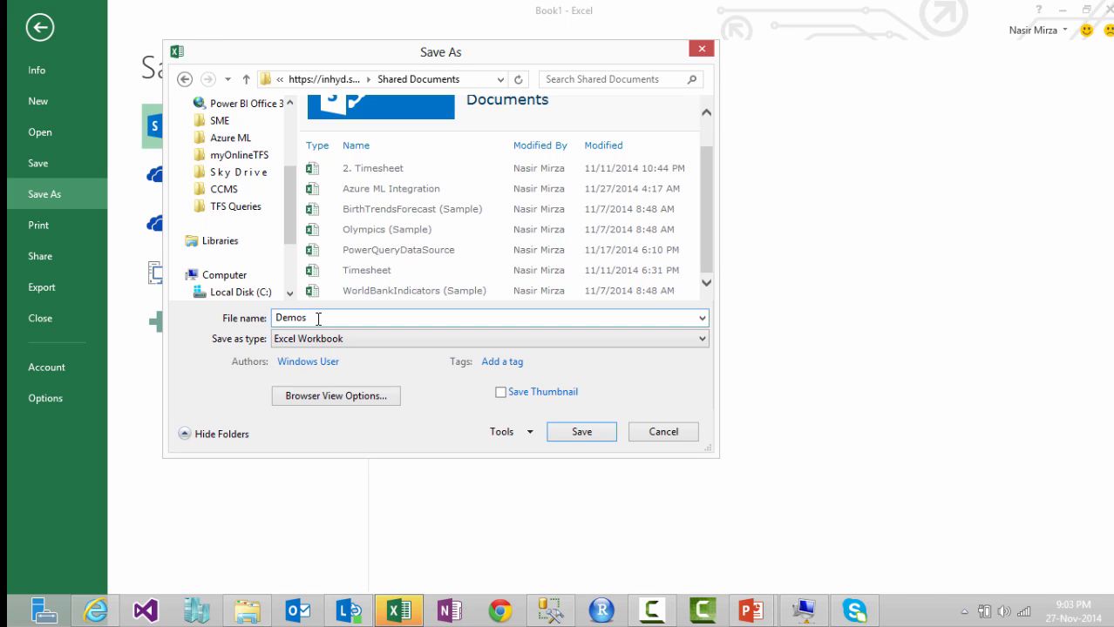
{"action": "left_click", "coordinate": [582, 432]}
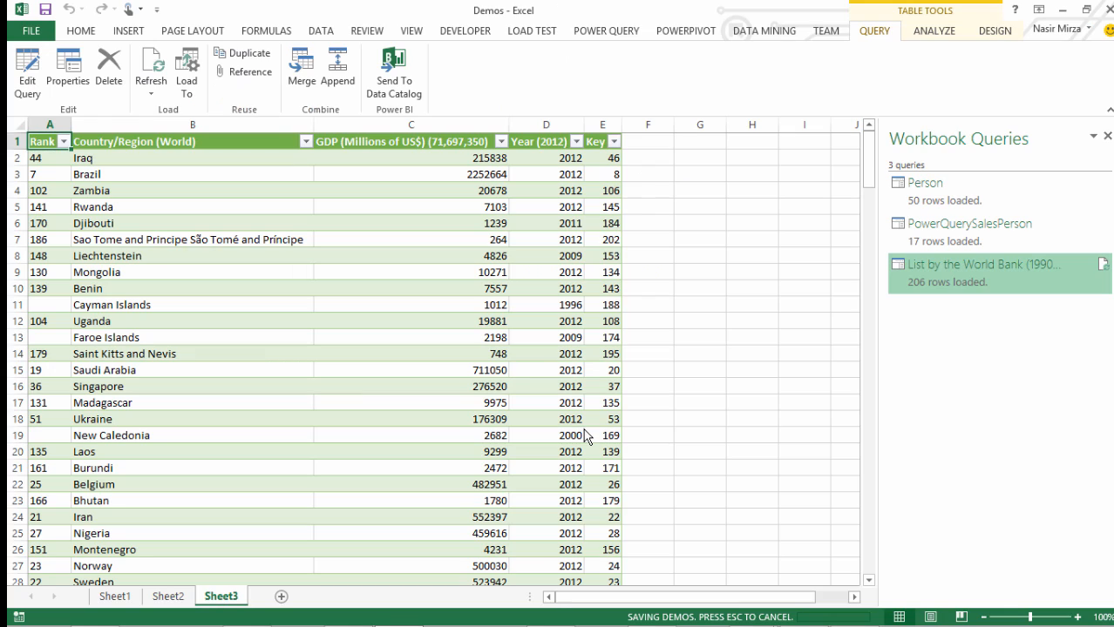
Close the Demos workbook and create a new blank workbook
{"action": "left_click", "coordinate": [30, 29]}
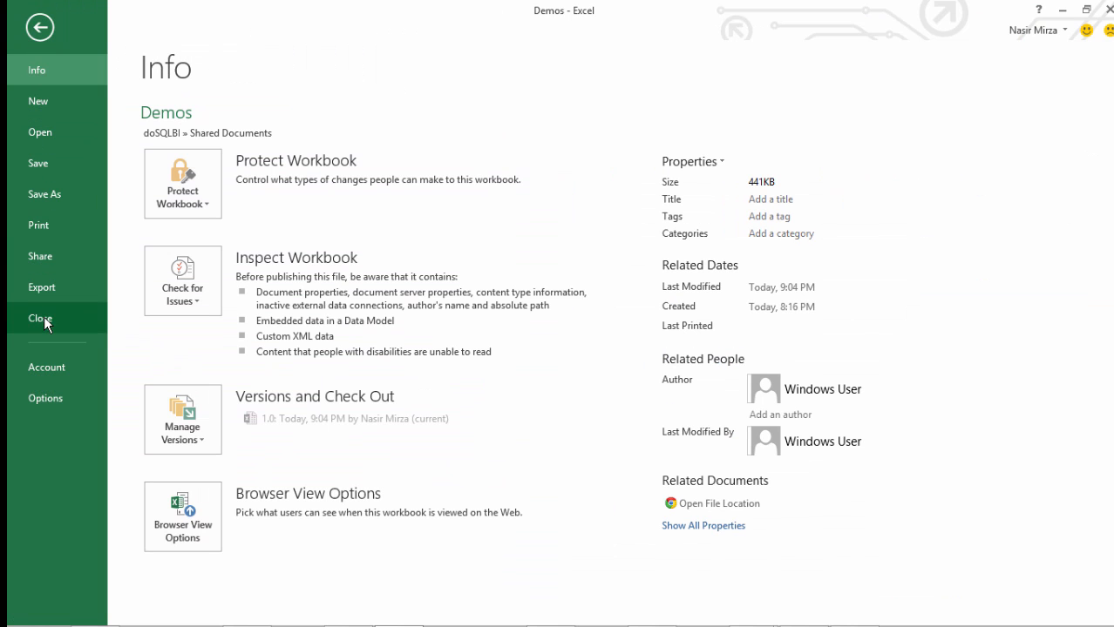
{"action": "key", "text": "Escape"}
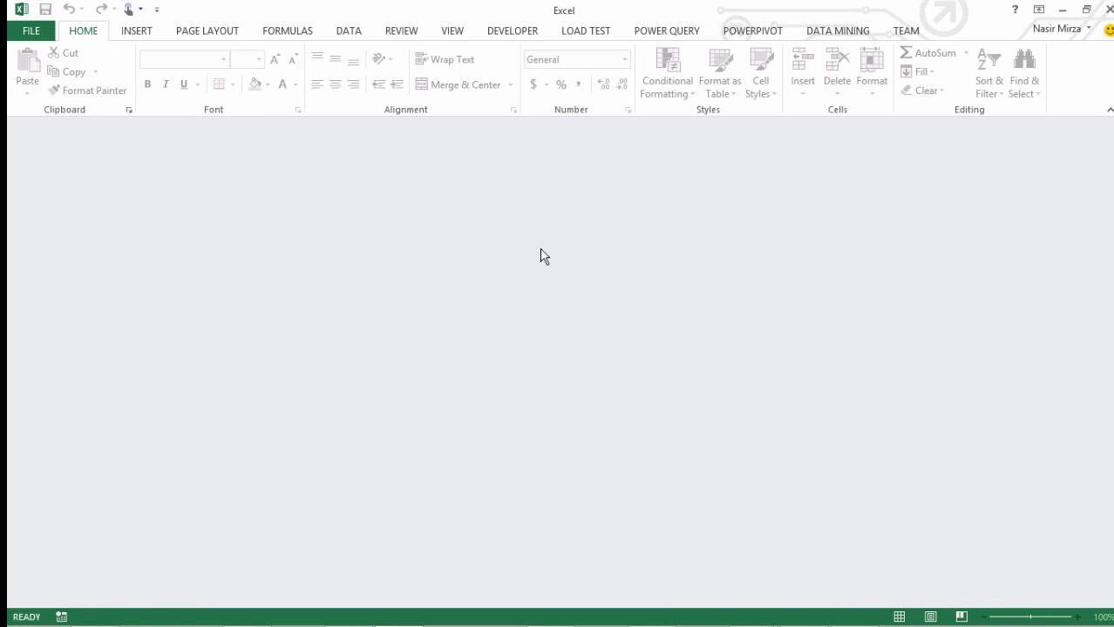
{"action": "left_click", "coordinate": [32, 33]}
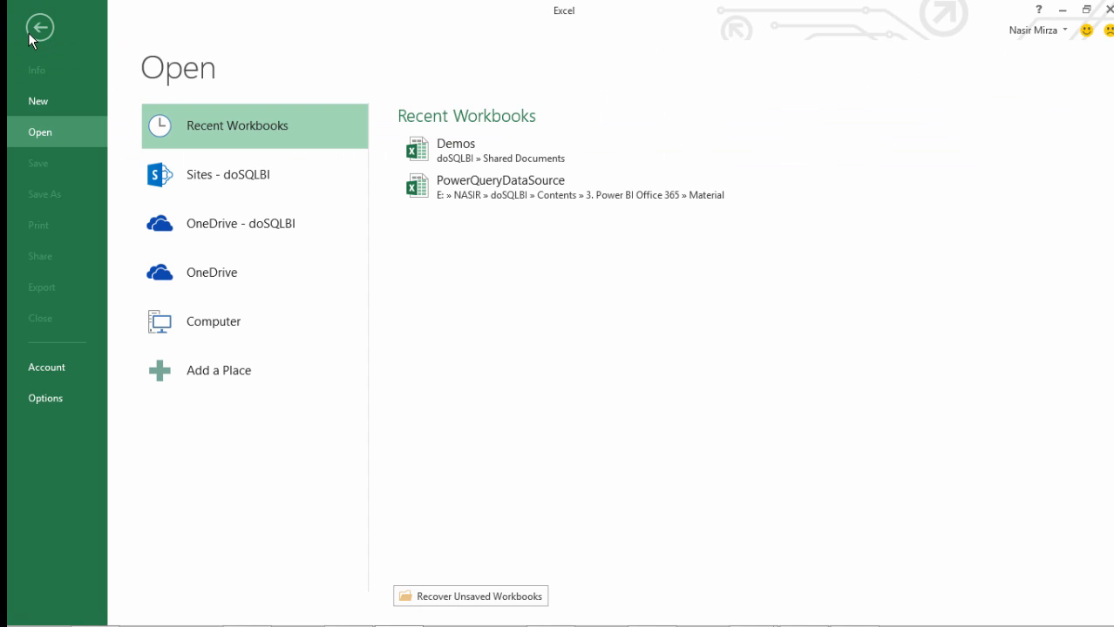
{"action": "left_click", "coordinate": [40, 101]}
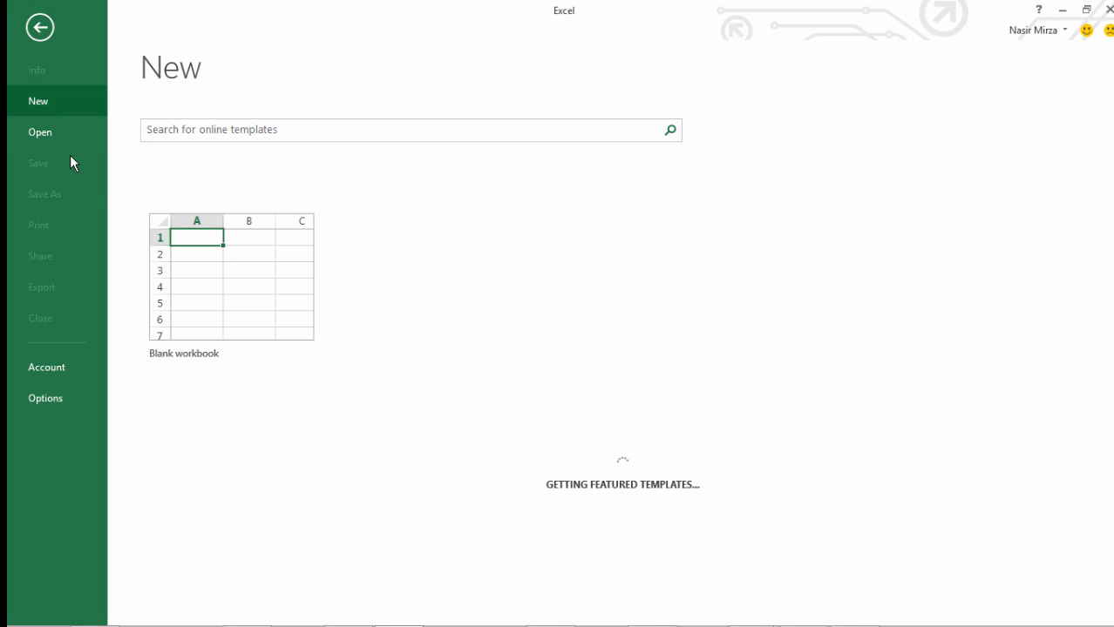
{"action": "left_click", "coordinate": [213, 285]}
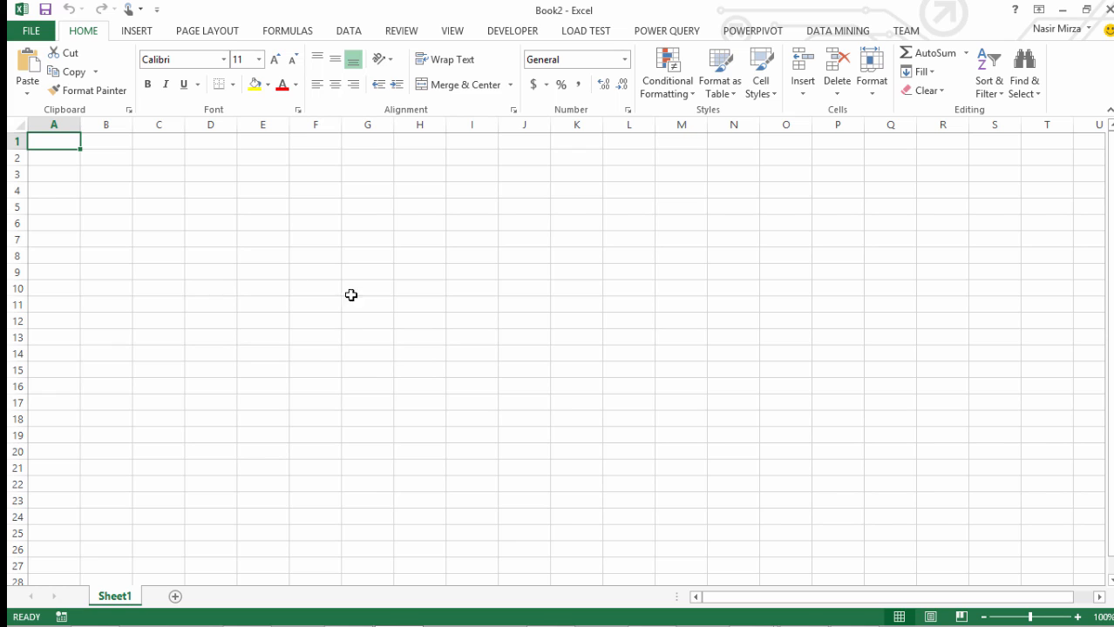
Check which account is signed in for the Power Query catalog connection
{"action": "left_click", "coordinate": [664, 31]}
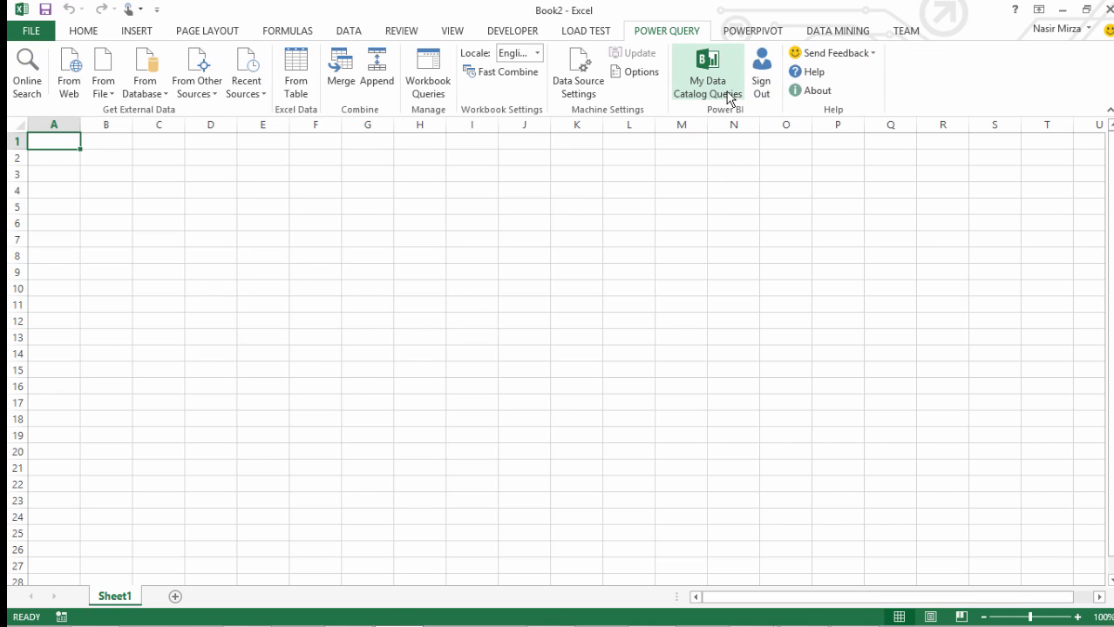
{"action": "left_click", "coordinate": [1087, 32]}
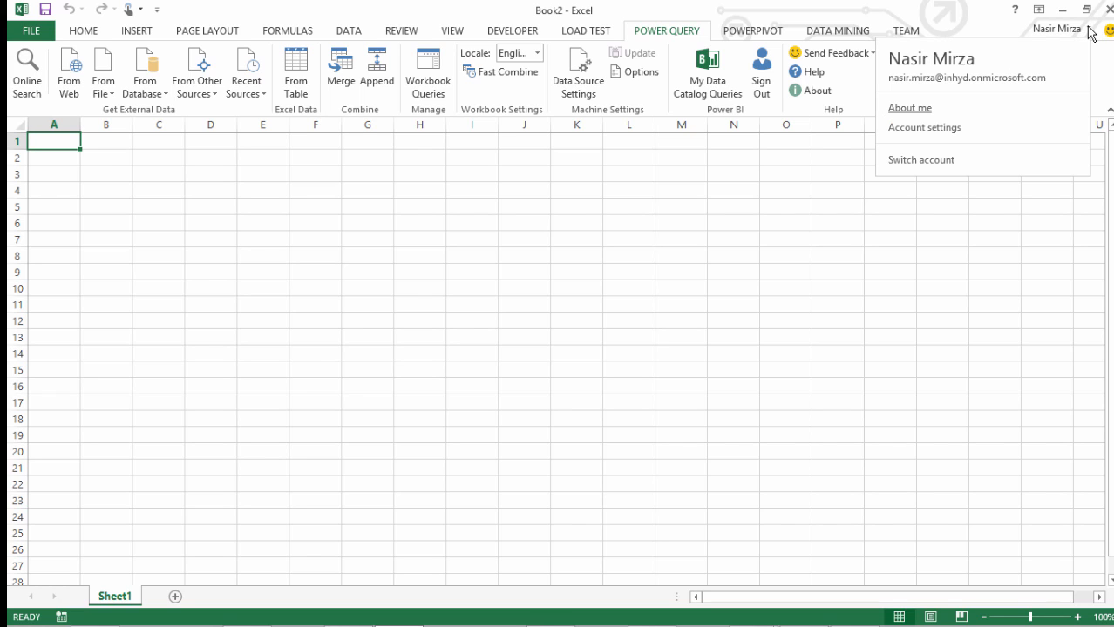
{"action": "left_click", "coordinate": [907, 235]}
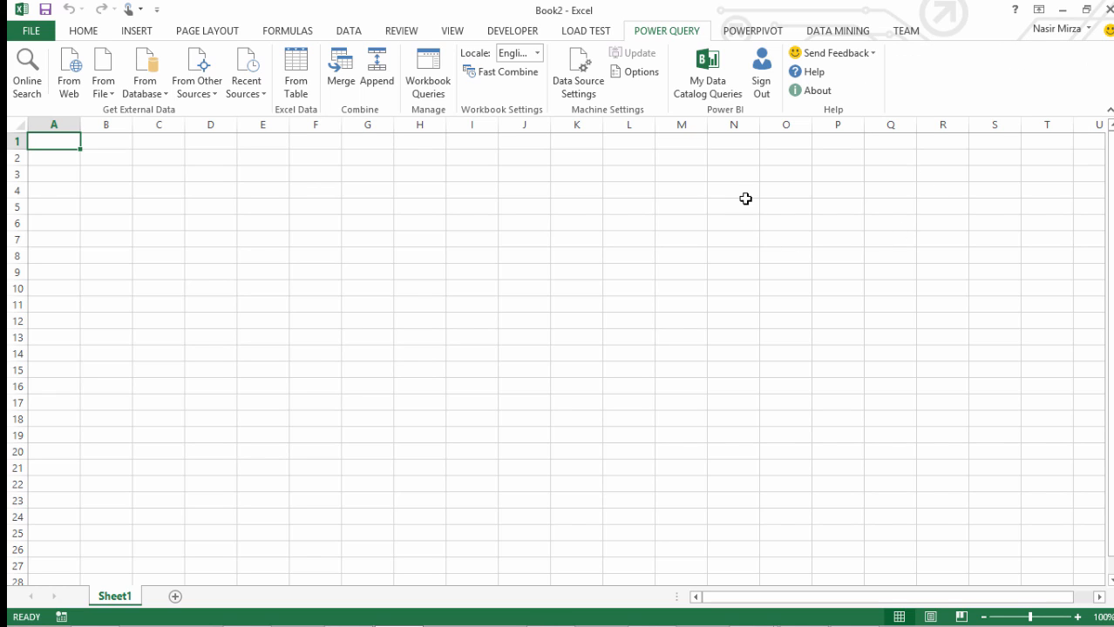
Display the workbook's queries, switch to My Data Catalog Queries and preview the "List of countries by GDP" query
{"action": "left_click", "coordinate": [427, 79]}
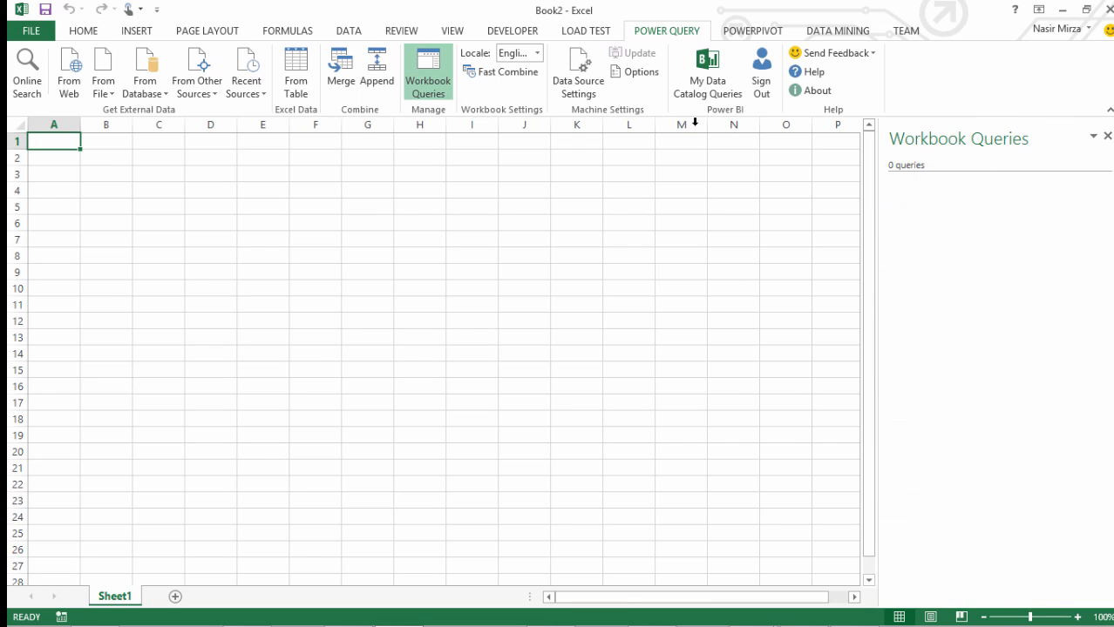
{"action": "left_click", "coordinate": [704, 82]}
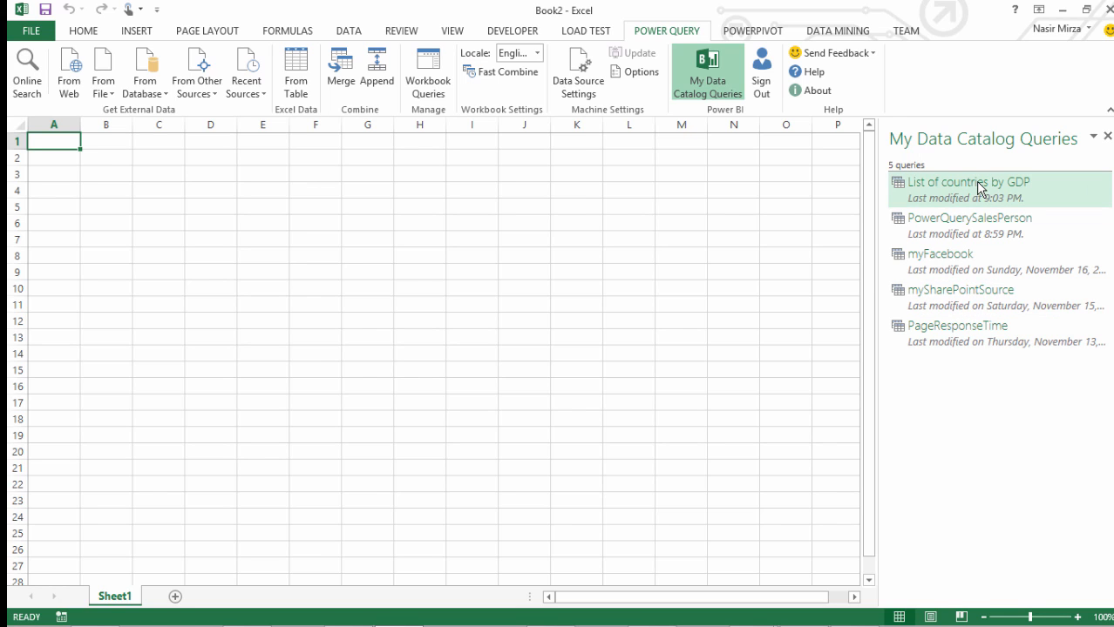
{"action": "mouse_move", "coordinate": [981, 188]}
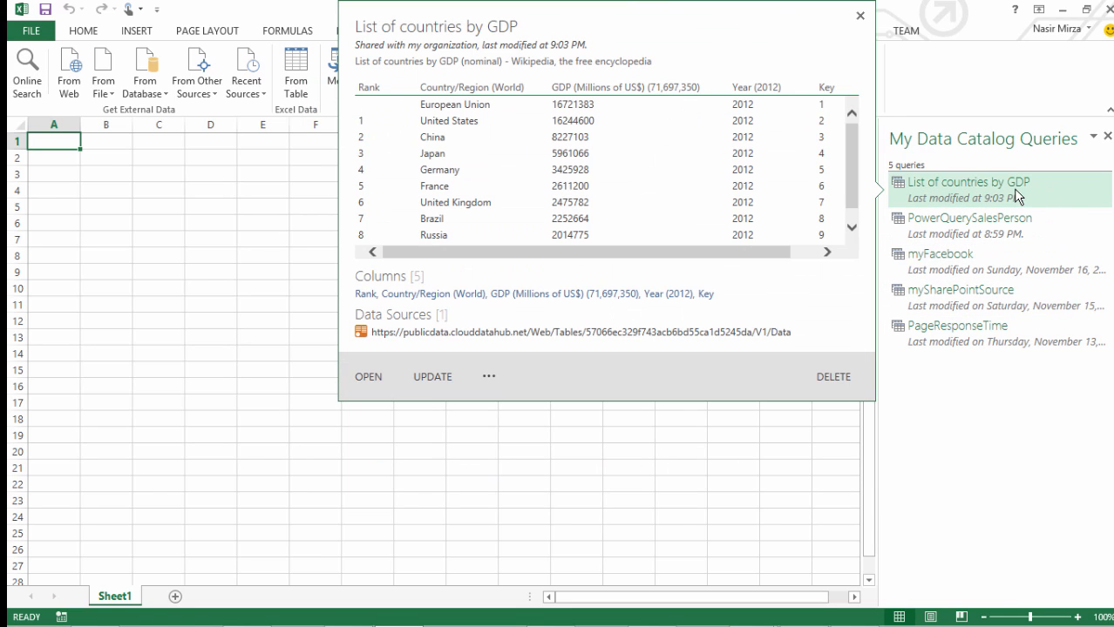
{"action": "mouse_move", "coordinate": [948, 234]}
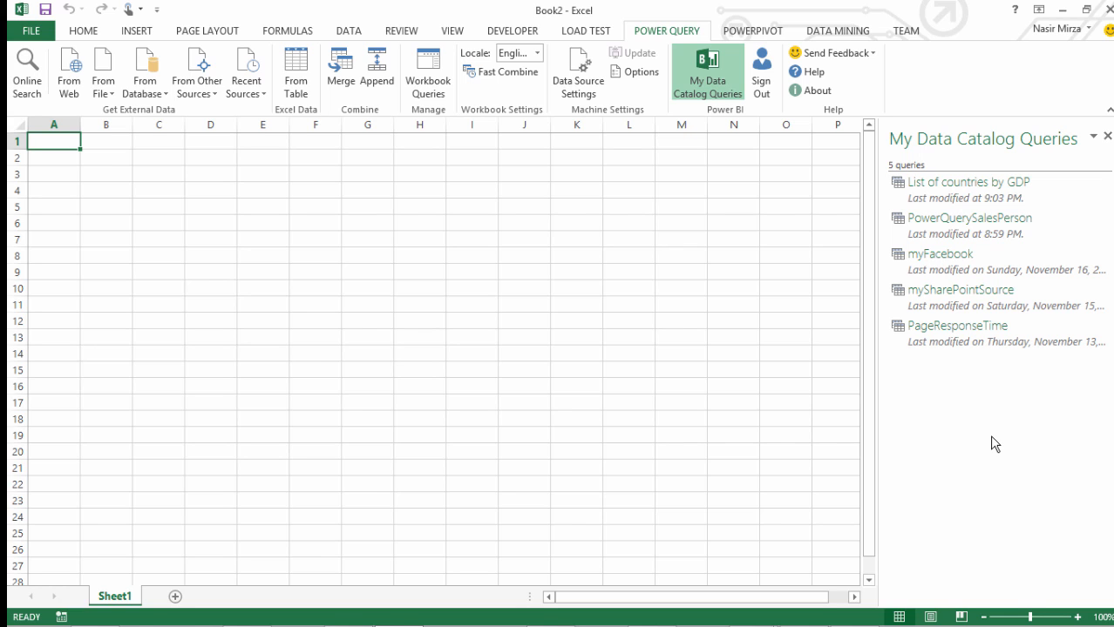
Load the PowerQuerySalesPerson catalog query as a table into the existing worksheet at $A$1 and add it to the Data Model
{"action": "right_click", "coordinate": [951, 228]}
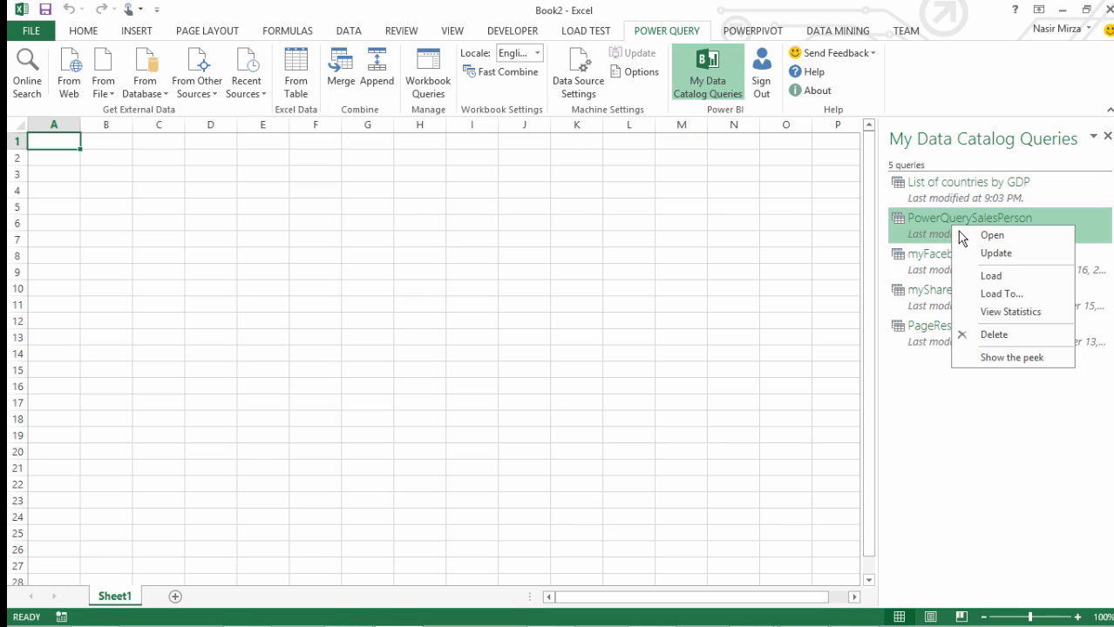
{"action": "left_click", "coordinate": [991, 294]}
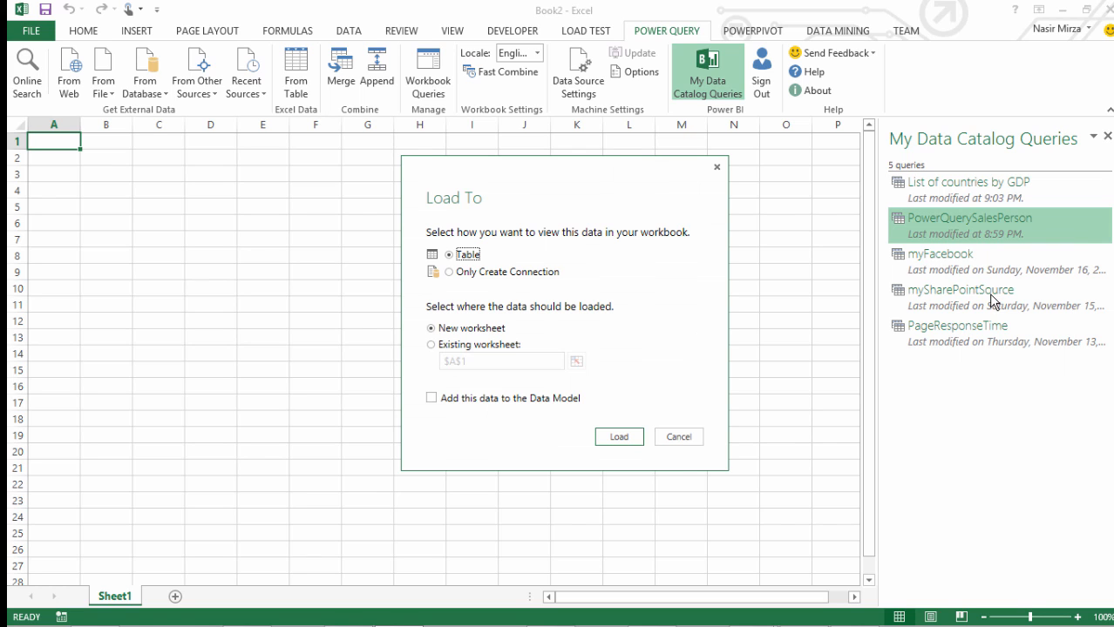
{"action": "left_click", "coordinate": [431, 398]}
{"action": "left_click", "coordinate": [431, 346]}
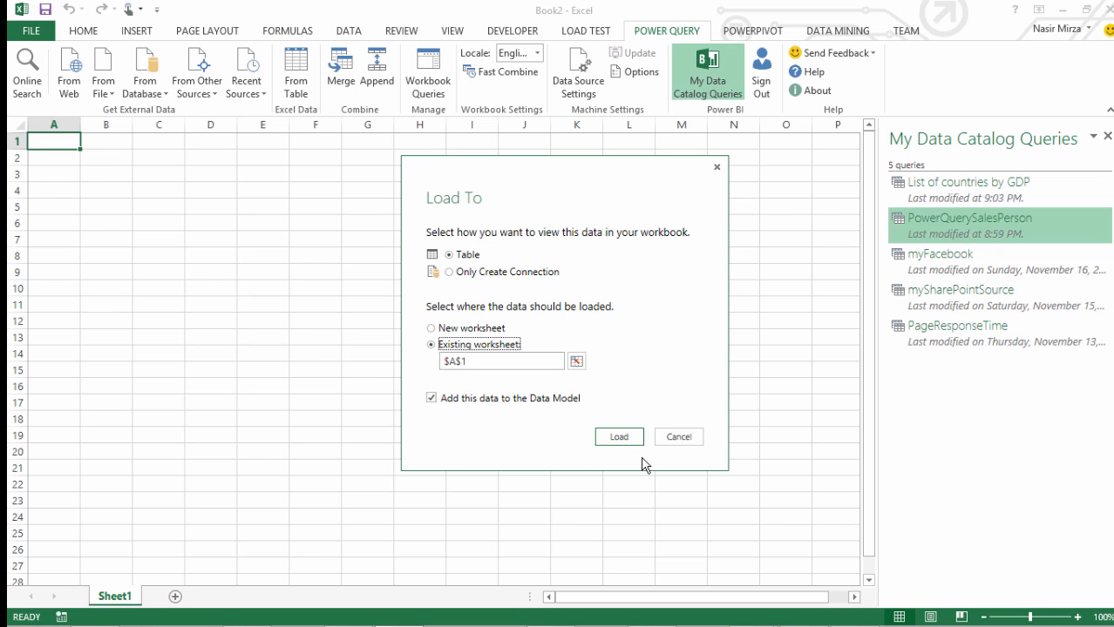
{"action": "left_click", "coordinate": [618, 437]}
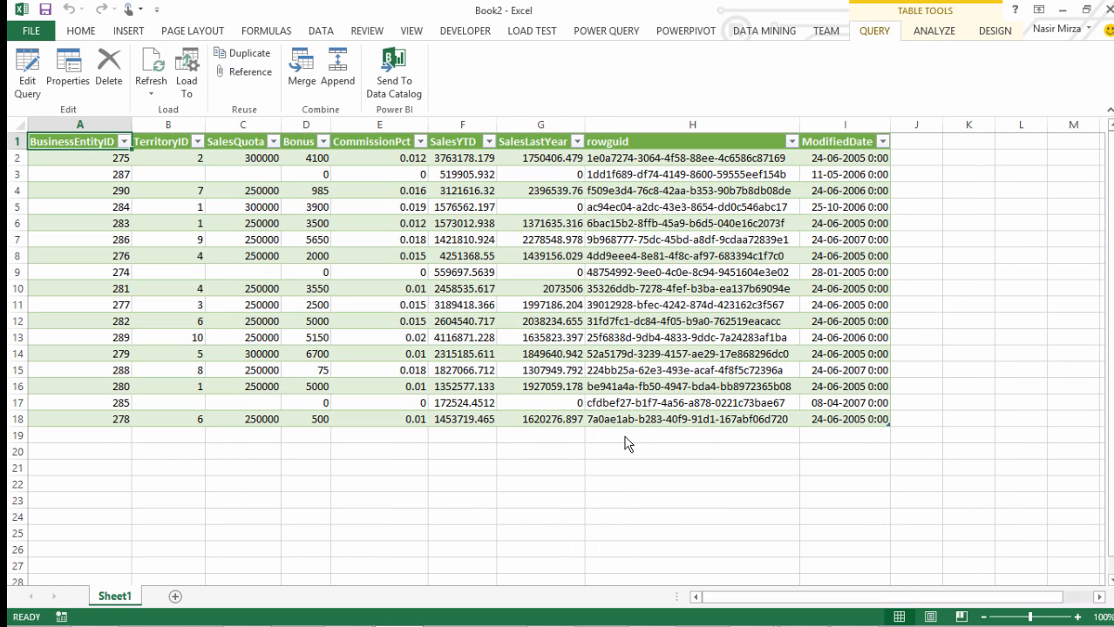
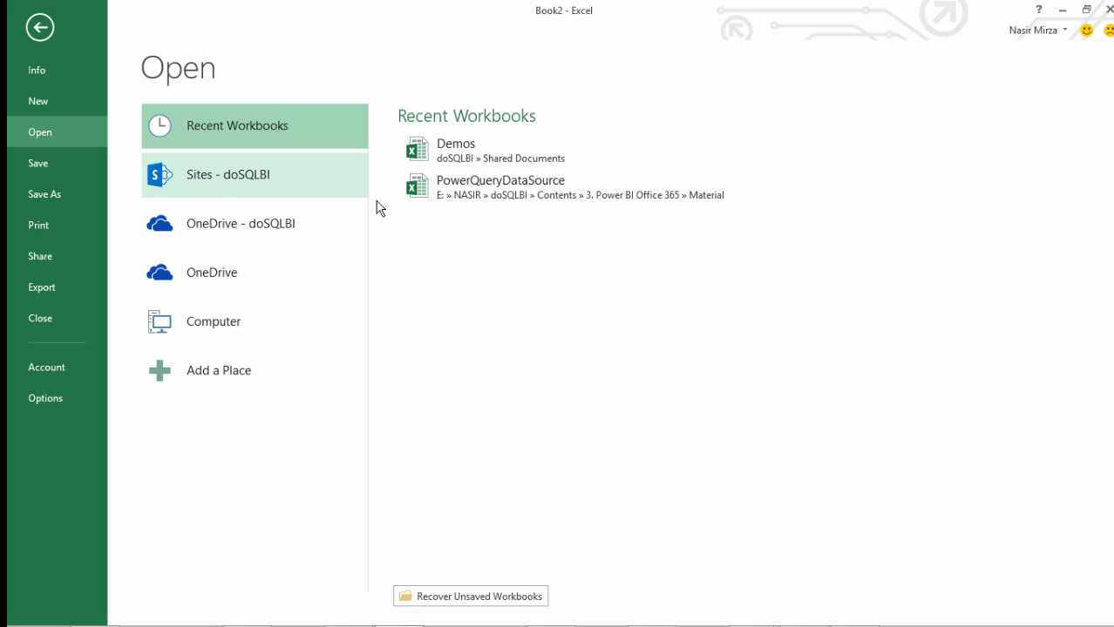
Reopen the Demos workbook, go to the PowerQuerySalesPerson table and list the workbook's connections
{"action": "left_click", "coordinate": [452, 148]}
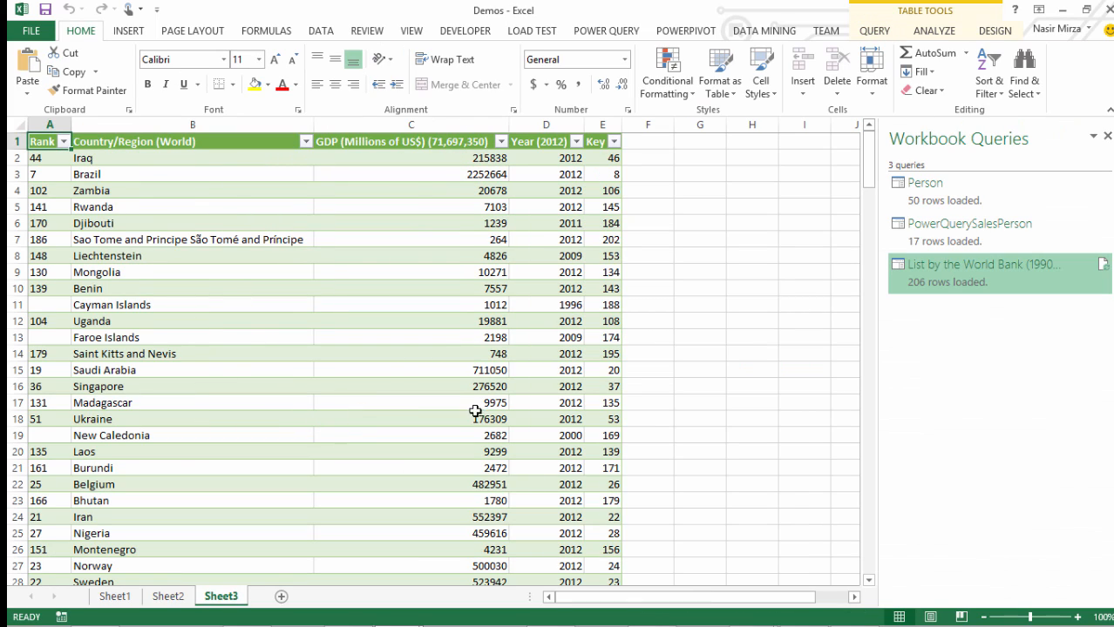
{"action": "left_click", "coordinate": [1023, 240]}
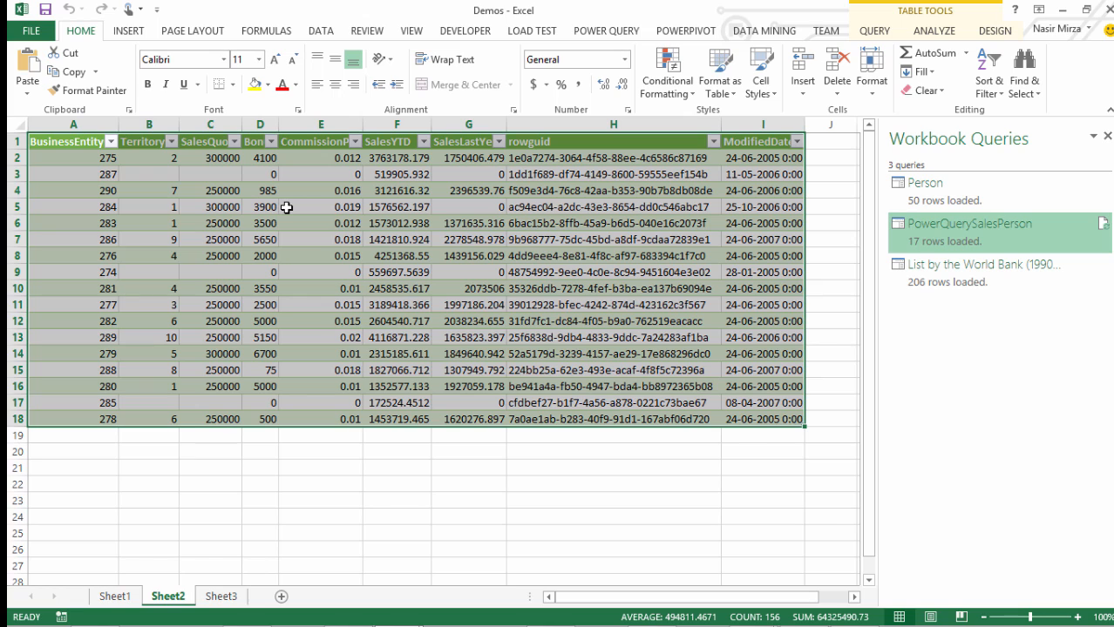
{"action": "left_click", "coordinate": [320, 32]}
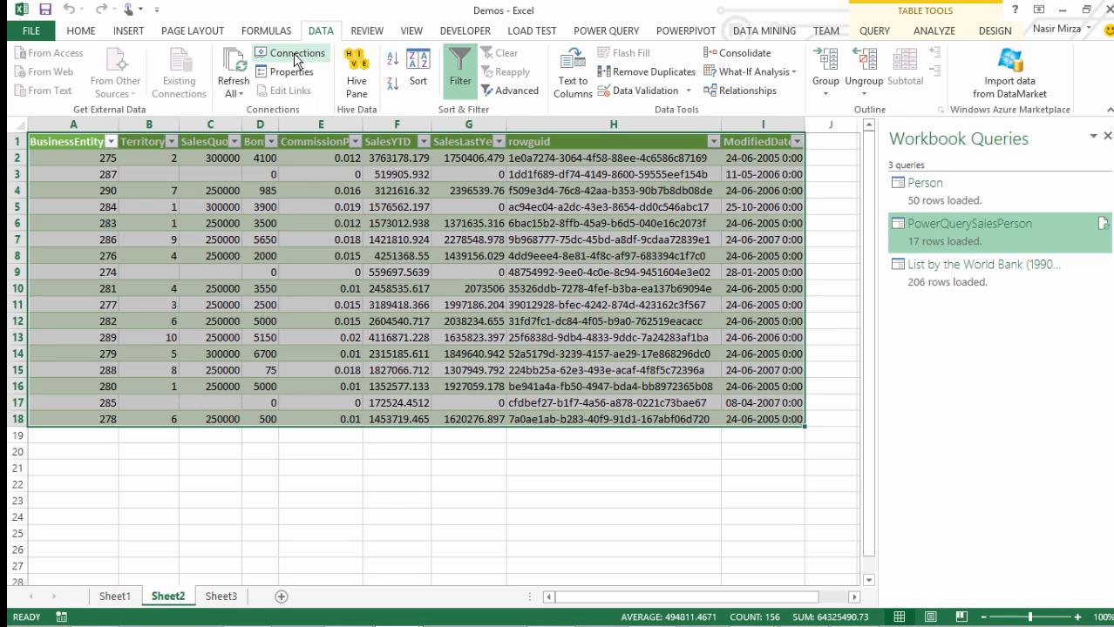
{"action": "left_click", "coordinate": [294, 54]}
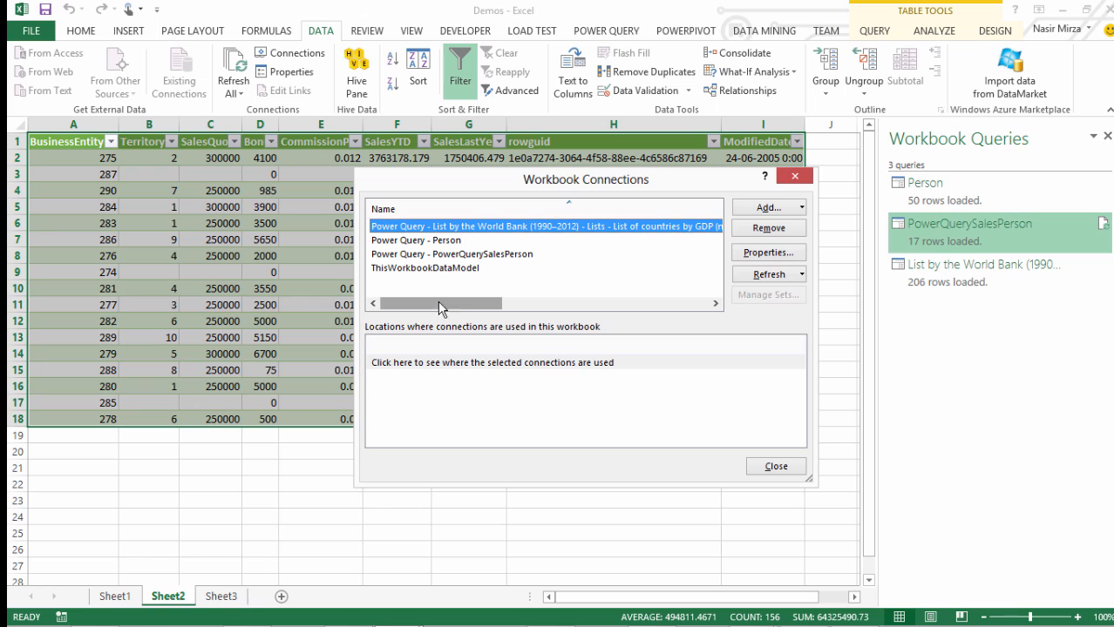
Copy the full connection string from the definition of the Power Query - PowerQuerySalesPerson connection
{"action": "left_click", "coordinate": [426, 257]}
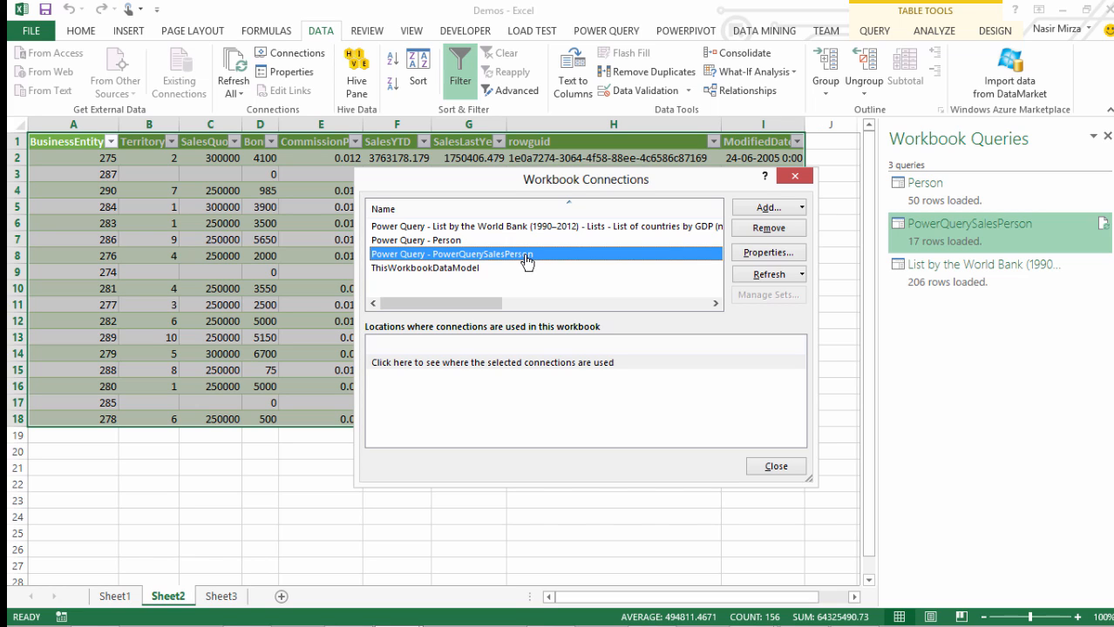
{"action": "left_click", "coordinate": [766, 255]}
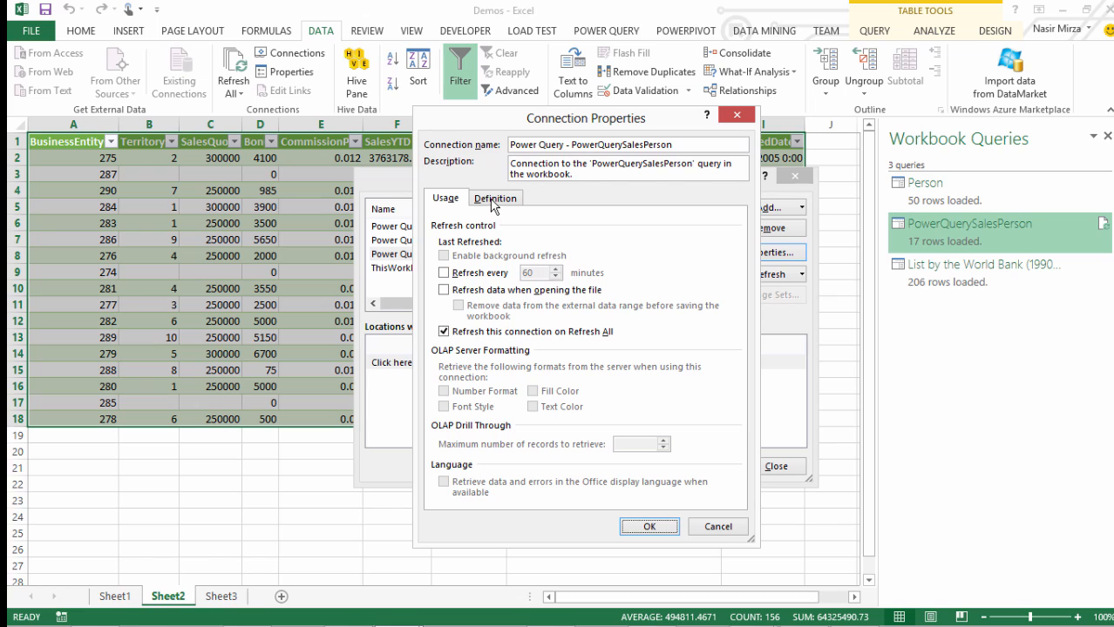
{"action": "left_click", "coordinate": [494, 199]}
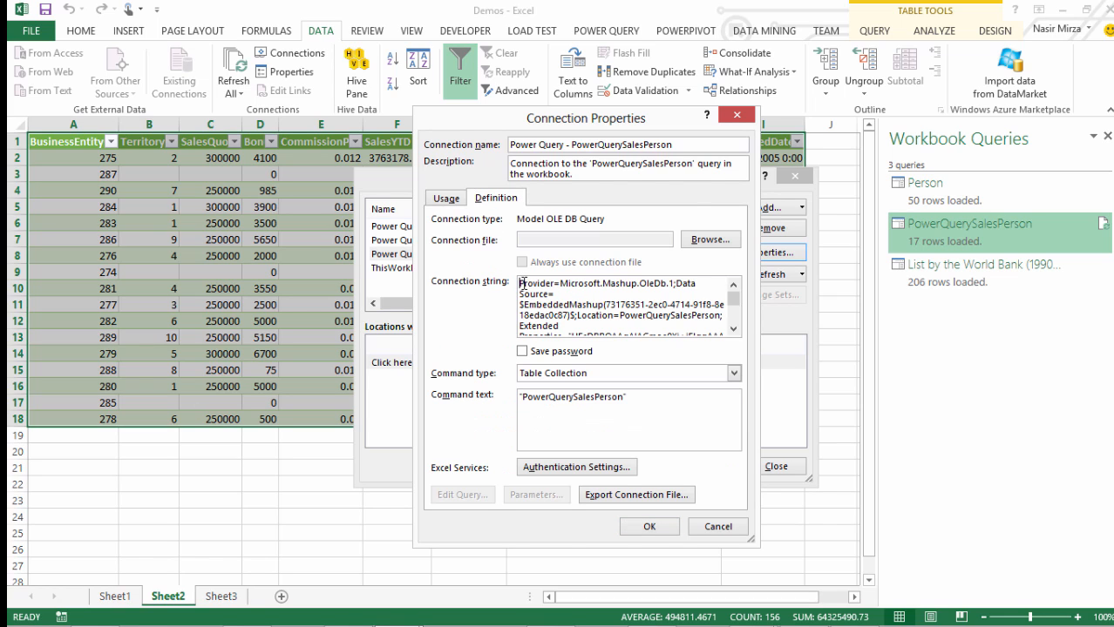
{"action": "left_click_drag", "start_coordinate": [519, 284], "coordinate": [575, 347]}
{"action": "right_click", "coordinate": [568, 288]}
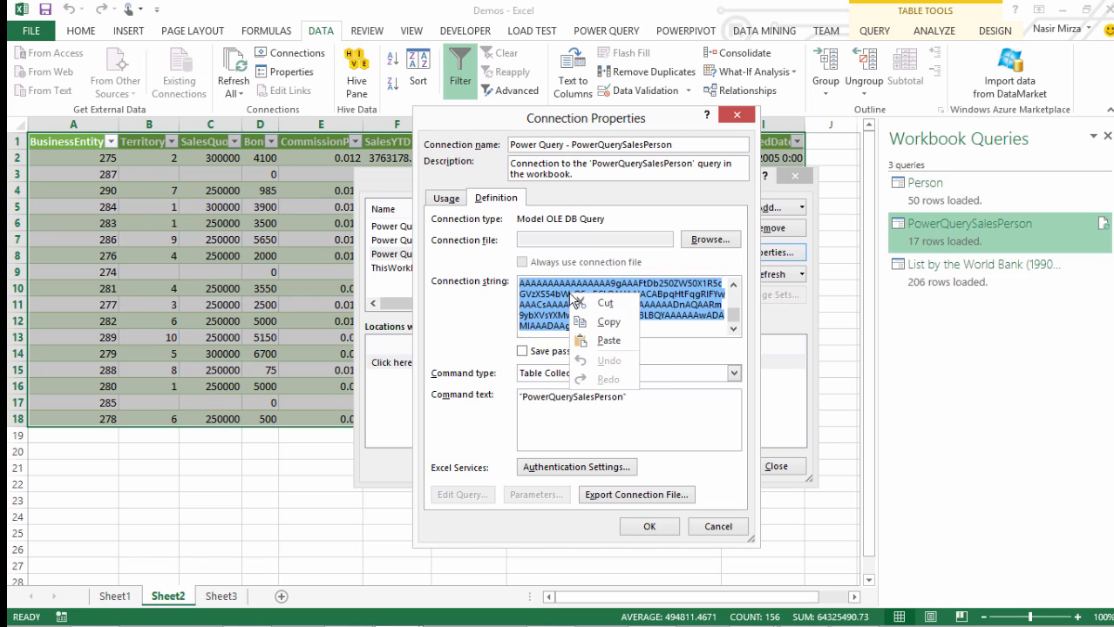
{"action": "left_click", "coordinate": [611, 324]}
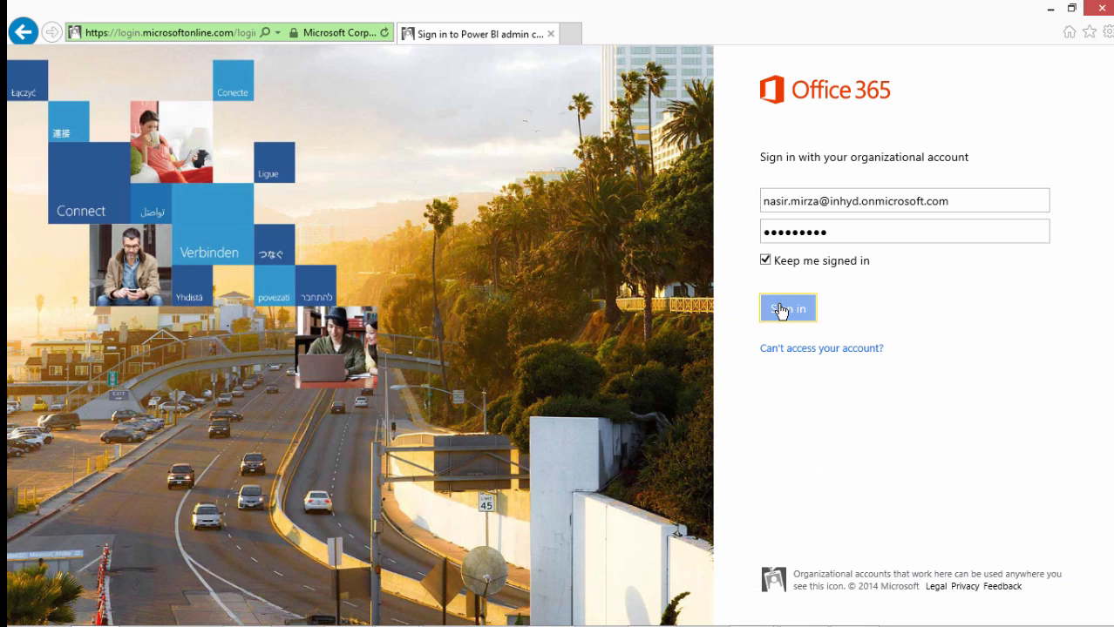
Switch to the browser, sign in to Office 365 and open the Power BI admin center
{"action": "left_click", "coordinate": [781, 309]}
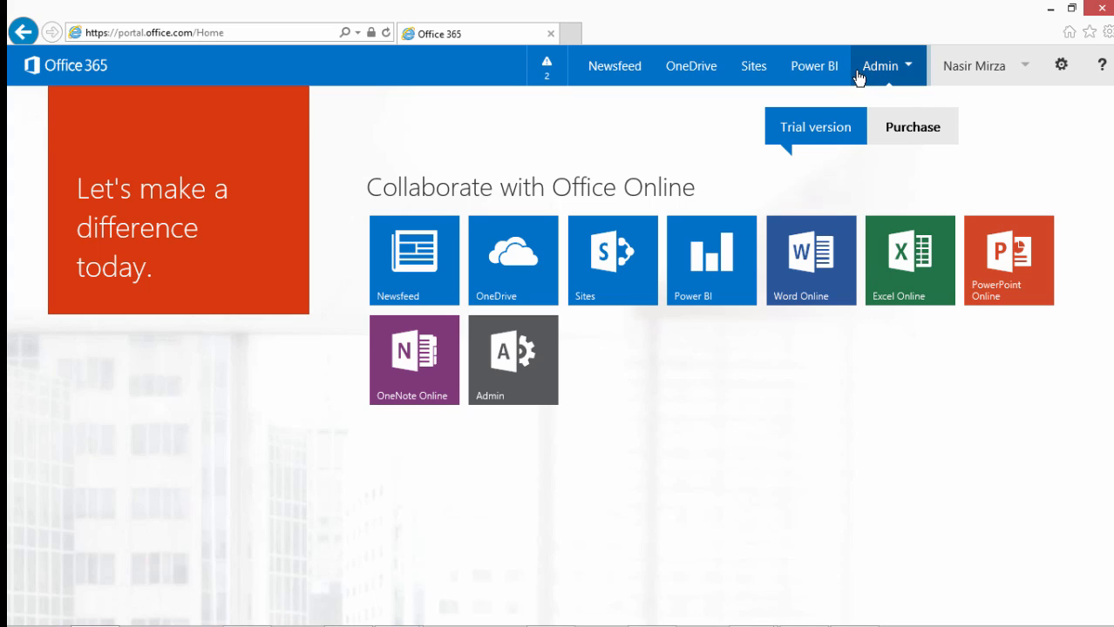
{"action": "left_click", "coordinate": [906, 70]}
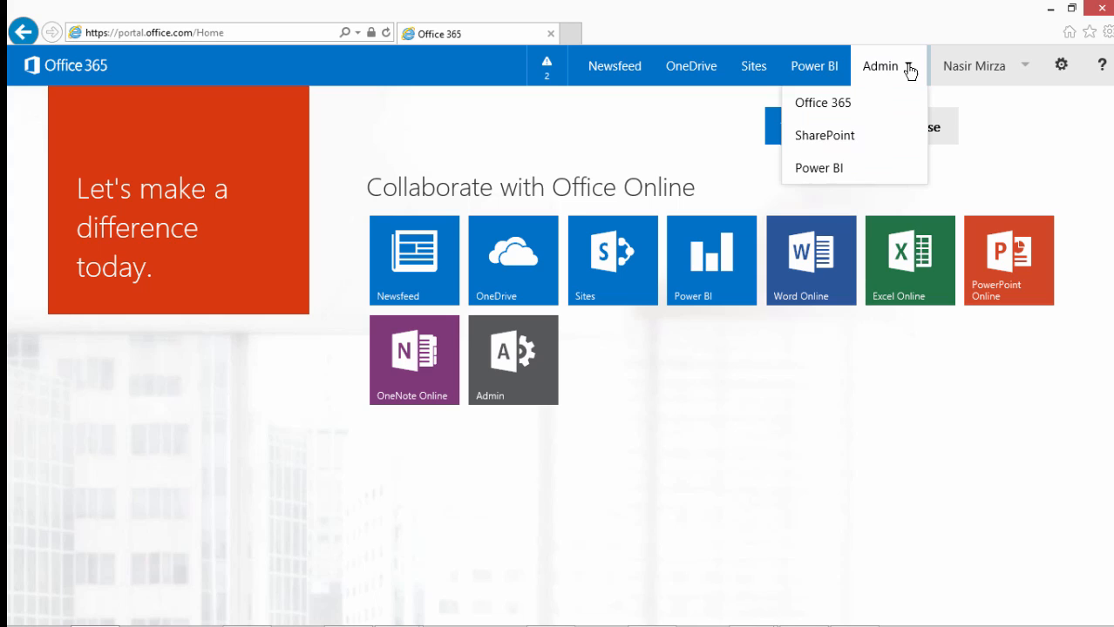
{"action": "left_click", "coordinate": [832, 174]}
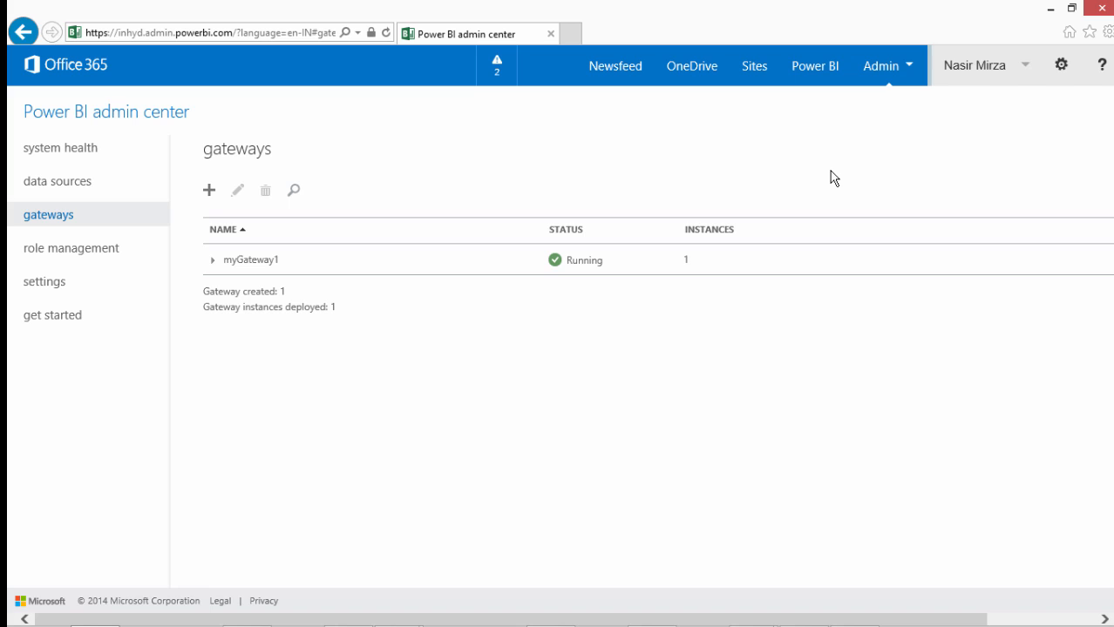
Start a new Power Query data source, paste the workbook's Power Query connection string and continue to the data source info
{"action": "left_click", "coordinate": [69, 183]}
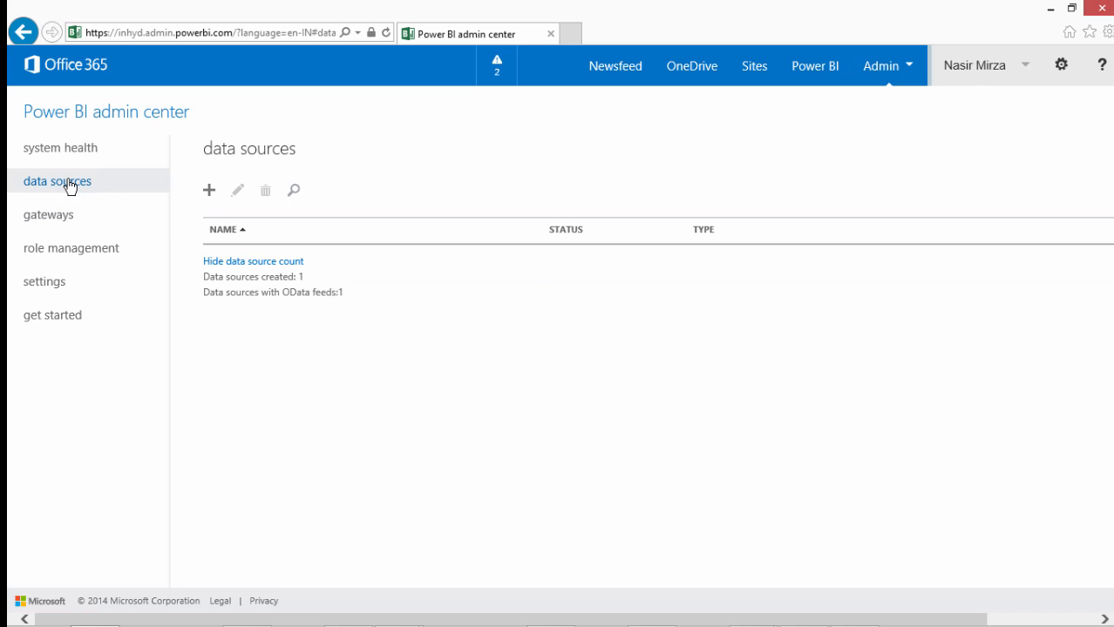
{"action": "left_click", "coordinate": [210, 193]}
{"action": "left_click", "coordinate": [261, 296]}
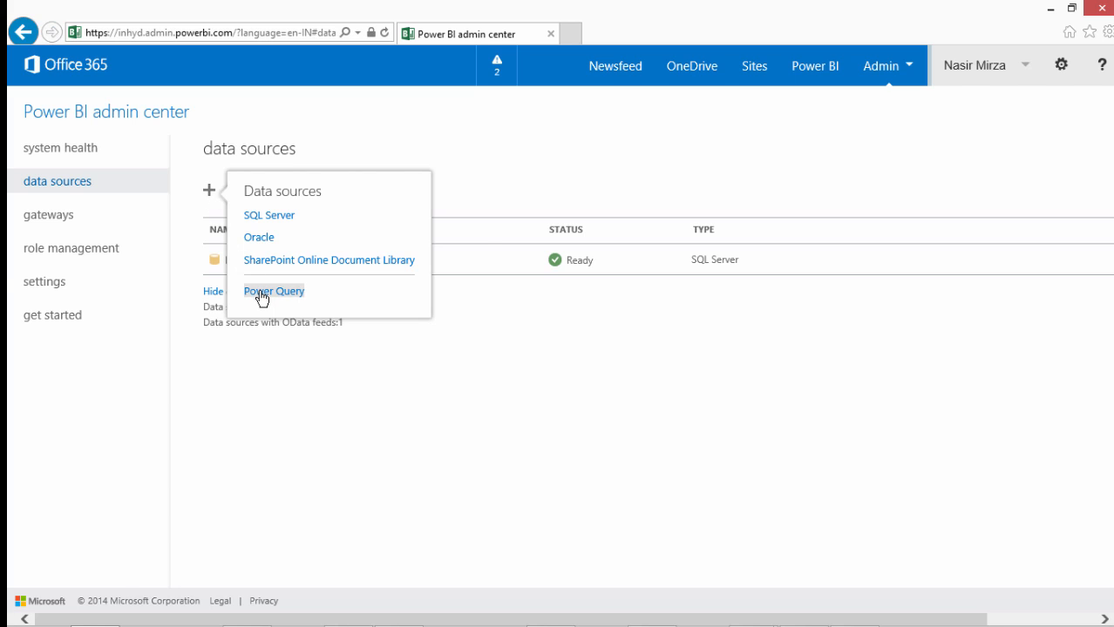
{"action": "left_click", "coordinate": [265, 332]}
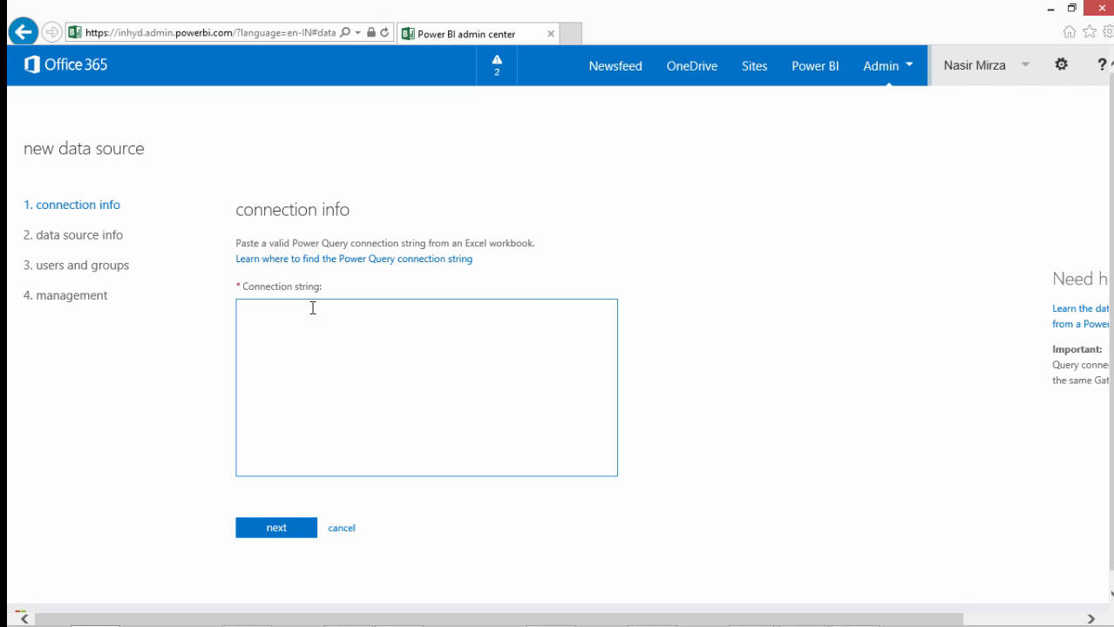
{"action": "key", "text": "ctrl+v"}
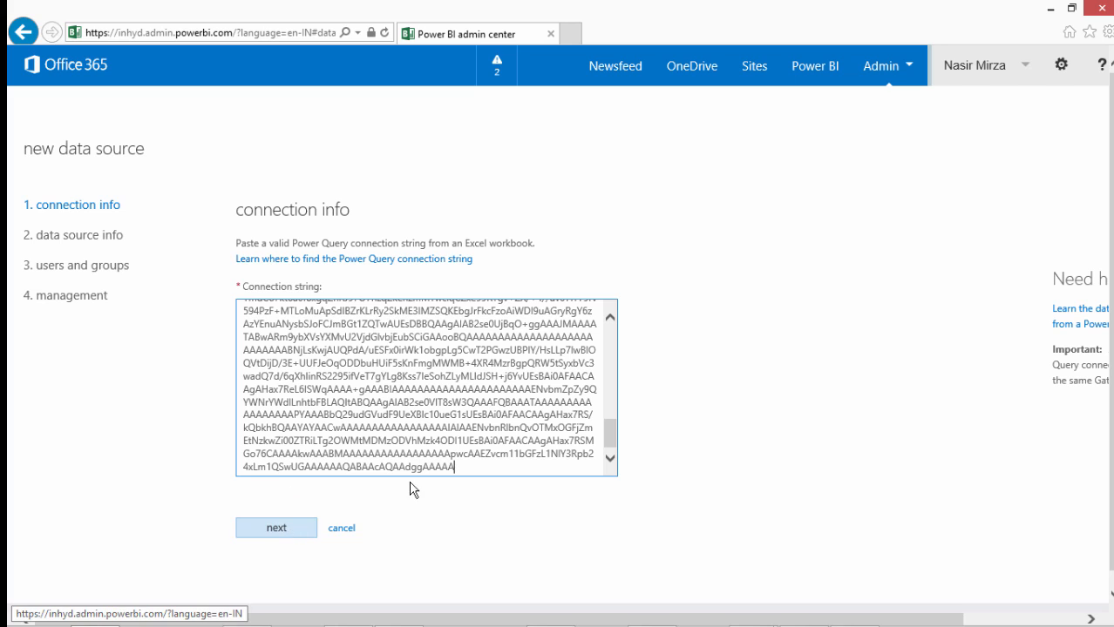
{"action": "left_click_drag", "start_coordinate": [610, 437], "coordinate": [610, 330]}
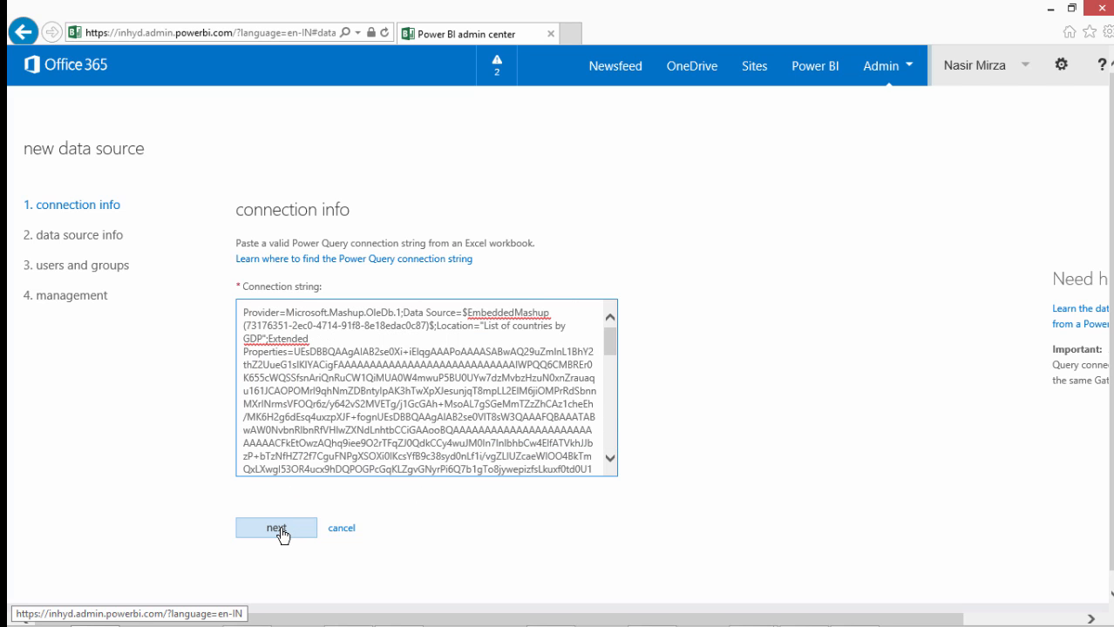
{"action": "left_click", "coordinate": [276, 529]}
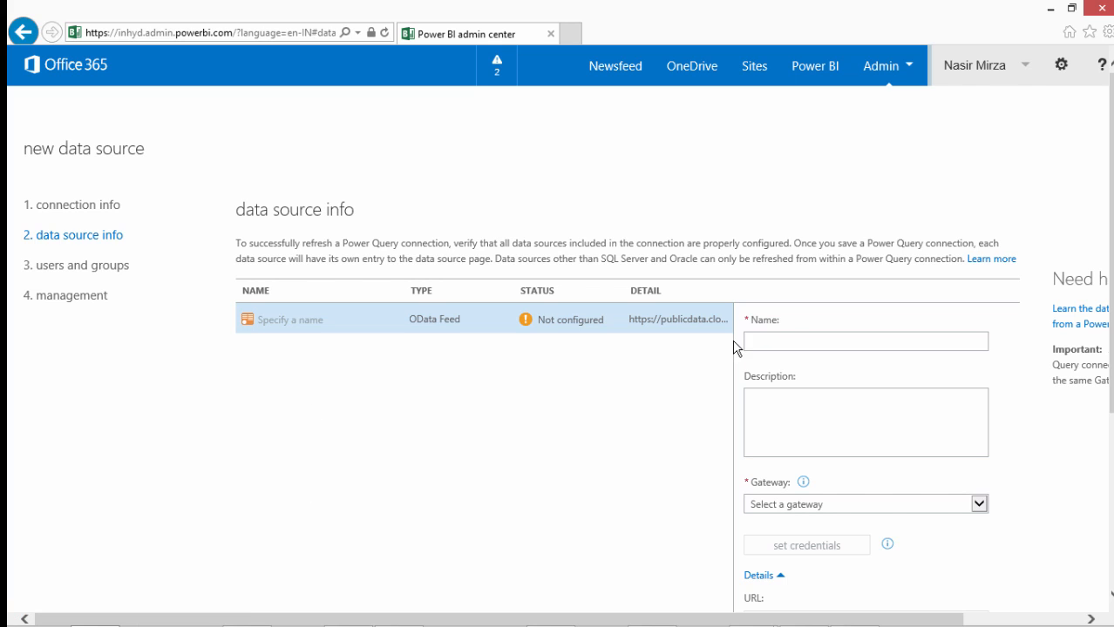
Name the data source "GDP By Country" and describe it as "Country names by GDP"
{"action": "left_click", "coordinate": [781, 345]}
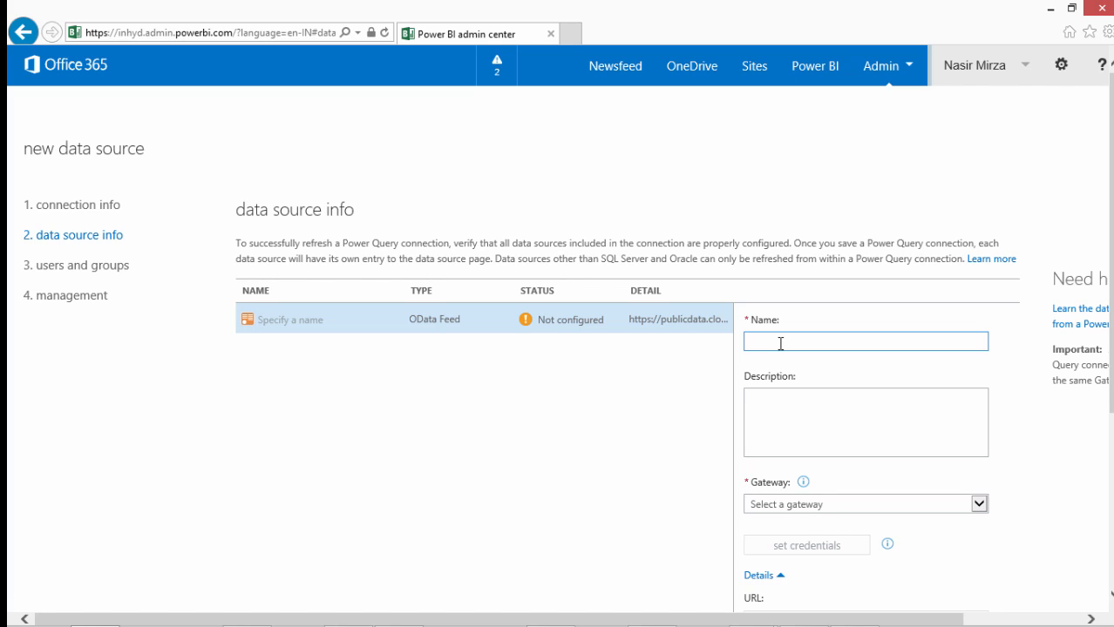
{"action": "type", "text": "GDP By Country"}
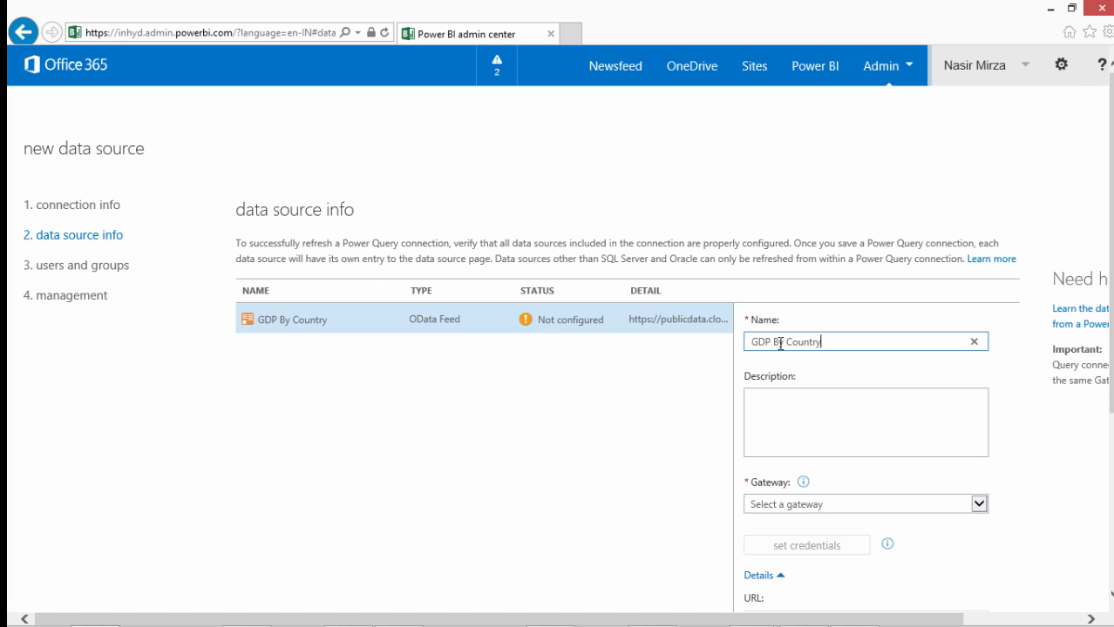
{"action": "left_click", "coordinate": [780, 416]}
{"action": "type", "text": "Country names by GDP"}
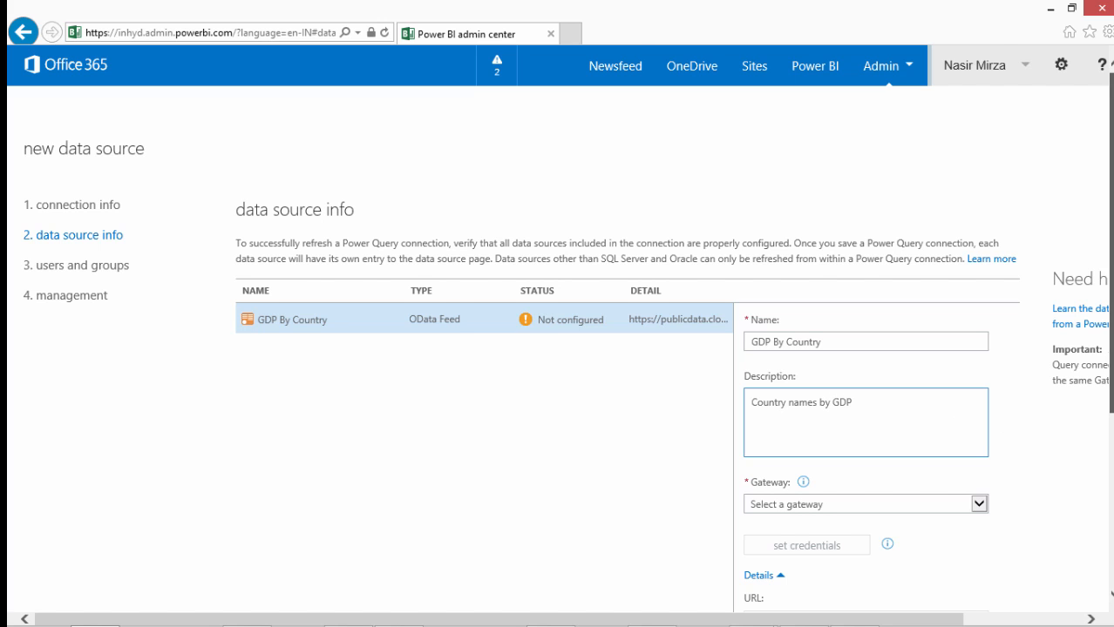
Assign the myGateway1 gateway to the data source
{"action": "scroll", "coordinate": [1103, 378], "scroll_direction": "down", "scroll_amount": 3}
{"action": "left_click", "coordinate": [979, 386]}
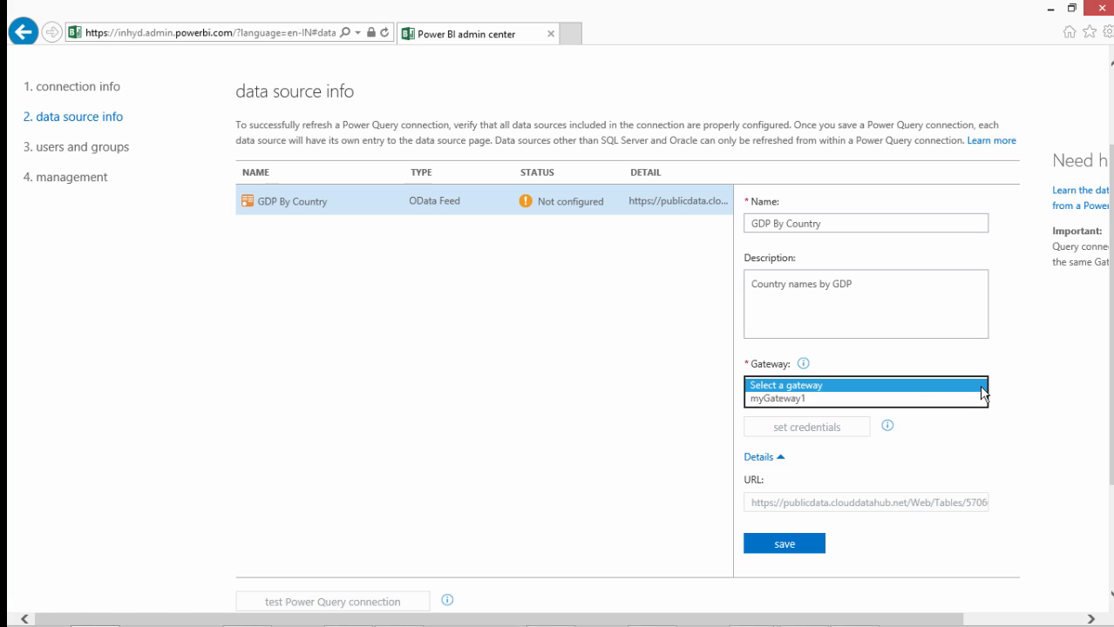
{"action": "left_click", "coordinate": [807, 399]}
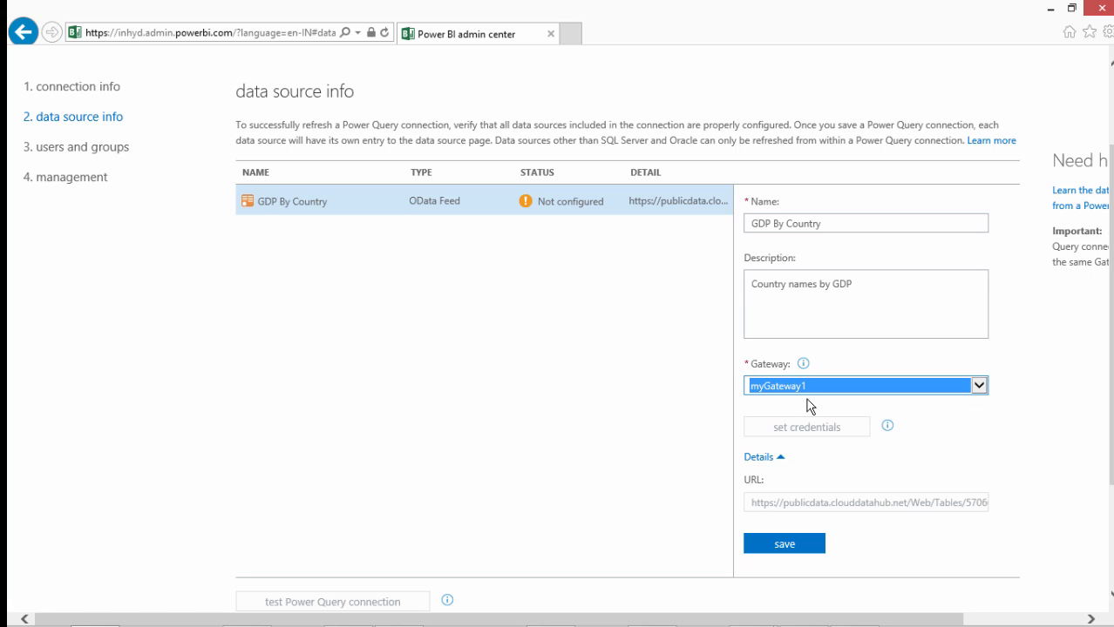
{"action": "left_click", "coordinate": [915, 448]}
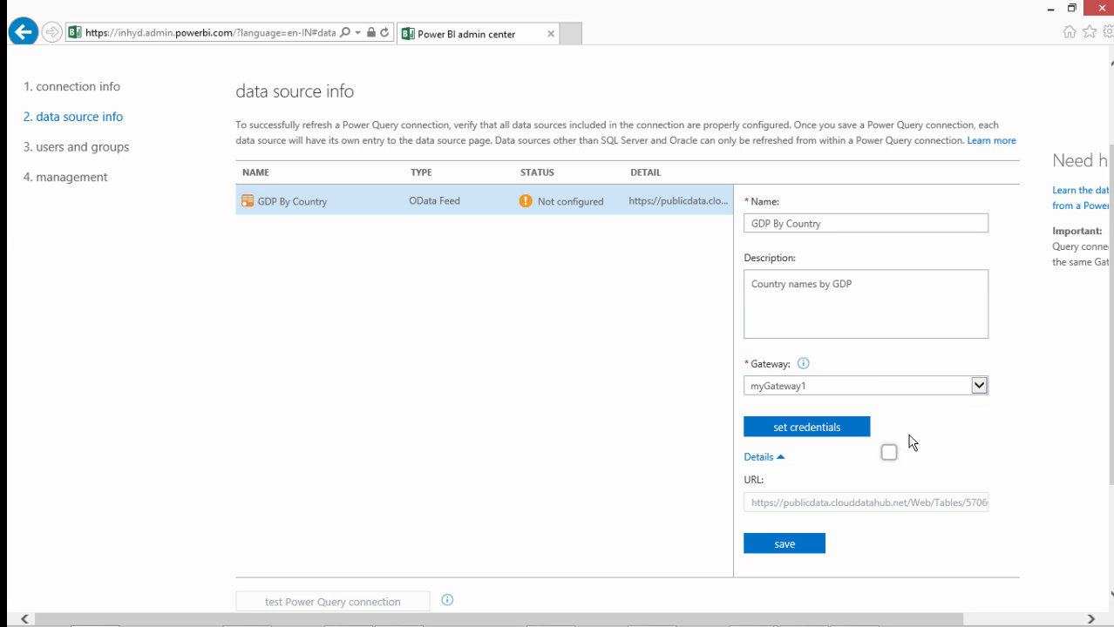
Set the data source credentials to Anonymous, test the connection and accept the settings
{"action": "left_click", "coordinate": [807, 428]}
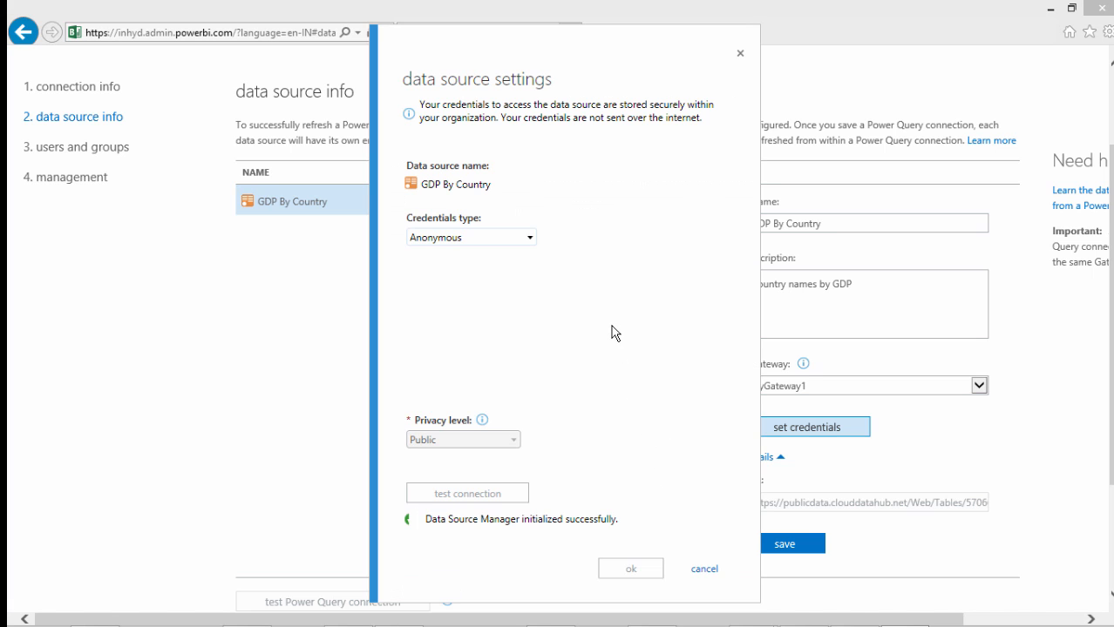
{"action": "left_click", "coordinate": [510, 240]}
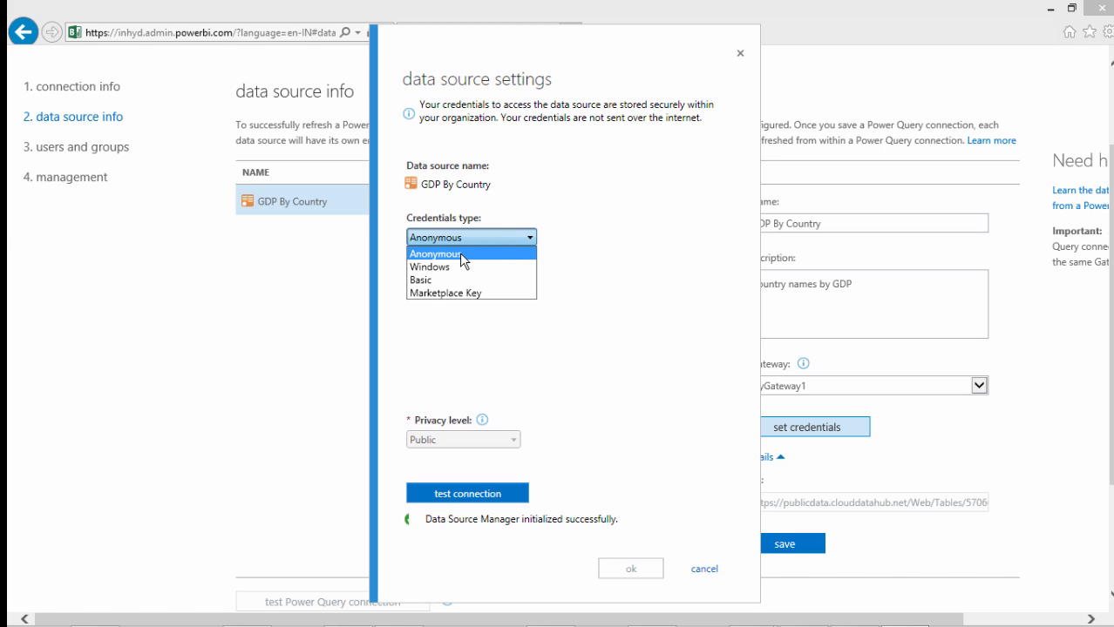
{"action": "left_click", "coordinate": [459, 250]}
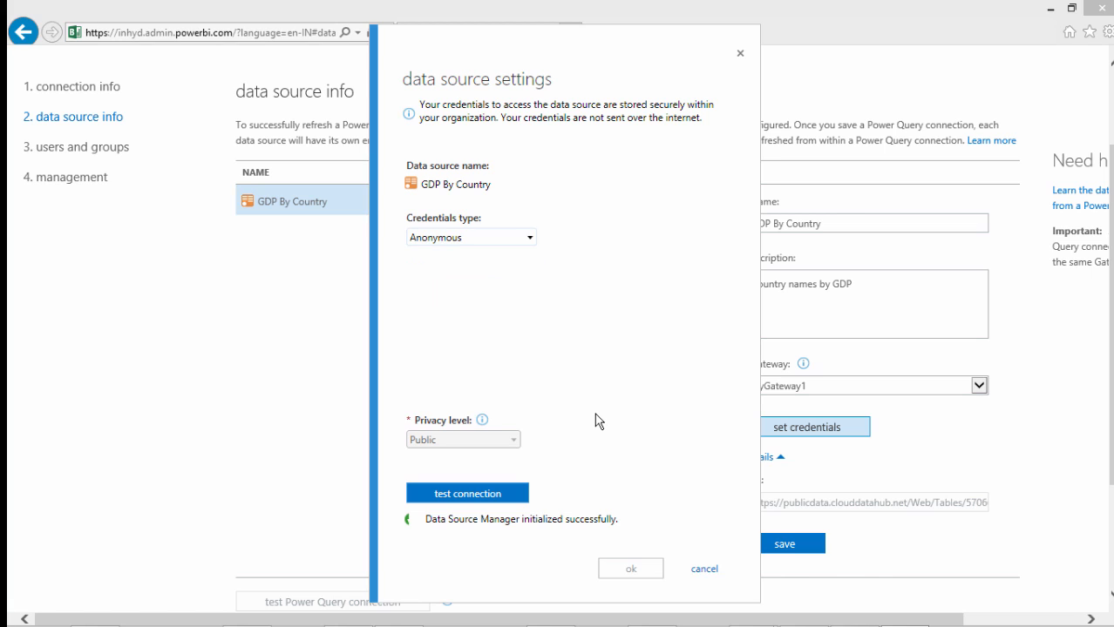
{"action": "left_click", "coordinate": [483, 498]}
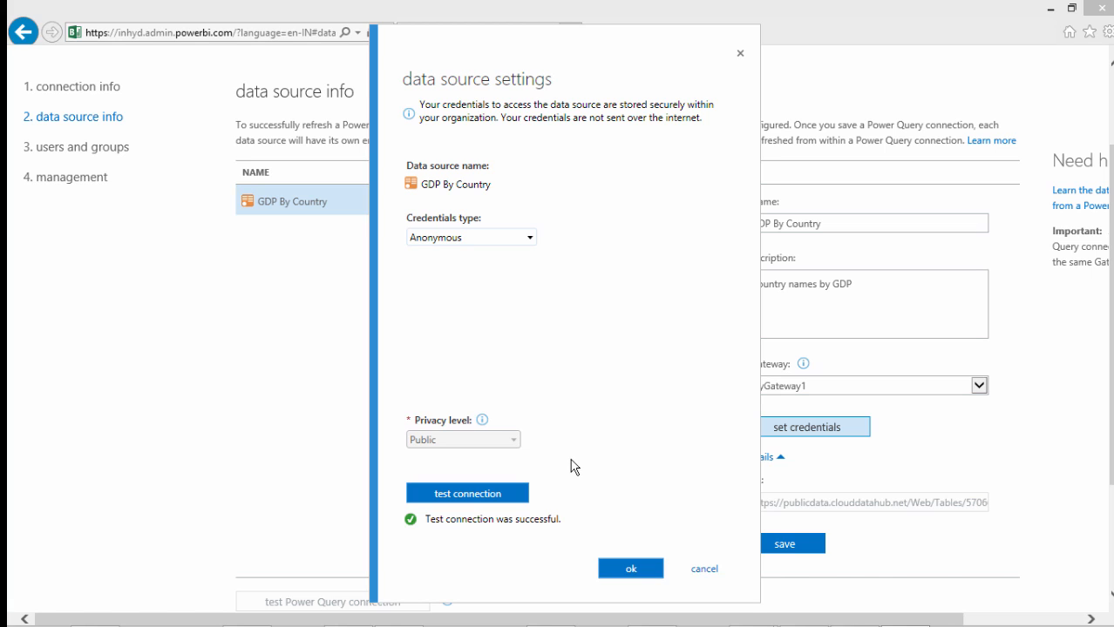
{"action": "left_click", "coordinate": [621, 568]}
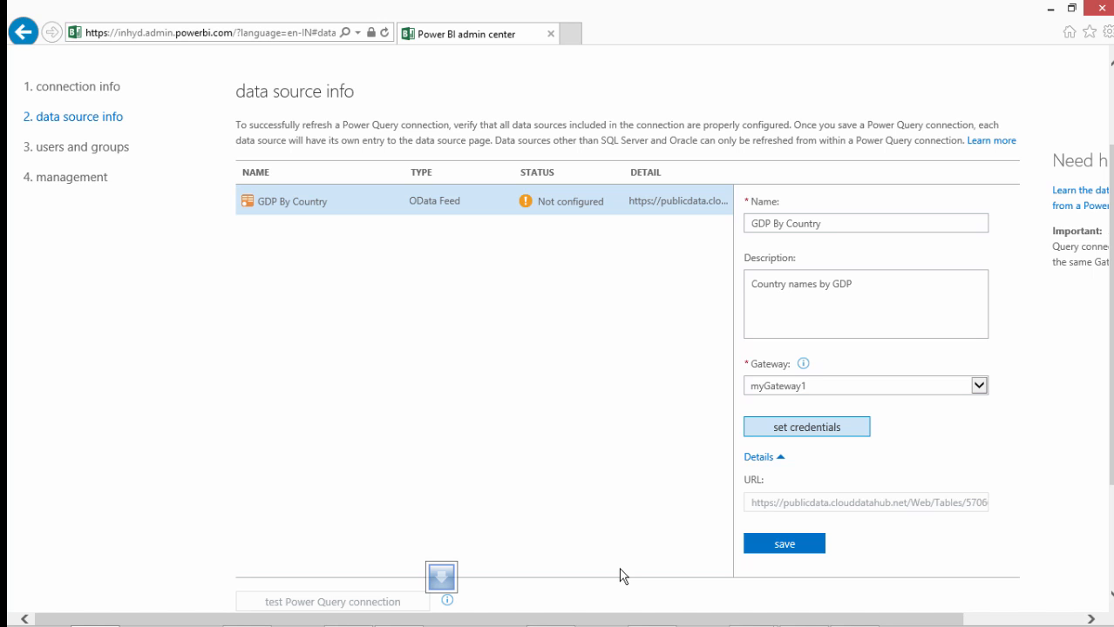
Save the data source under the name GDPByCountry without spaces and test its Power Query connection
{"action": "left_click", "coordinate": [800, 544]}
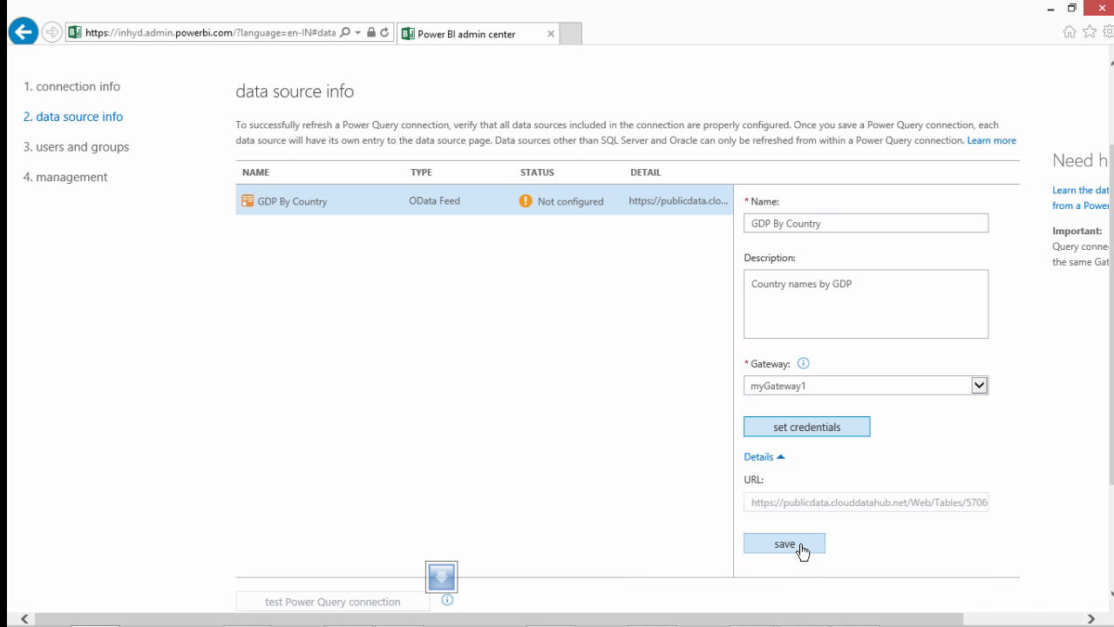
{"action": "key", "text": "BackSpace"}
{"action": "left_click", "coordinate": [772, 224]}
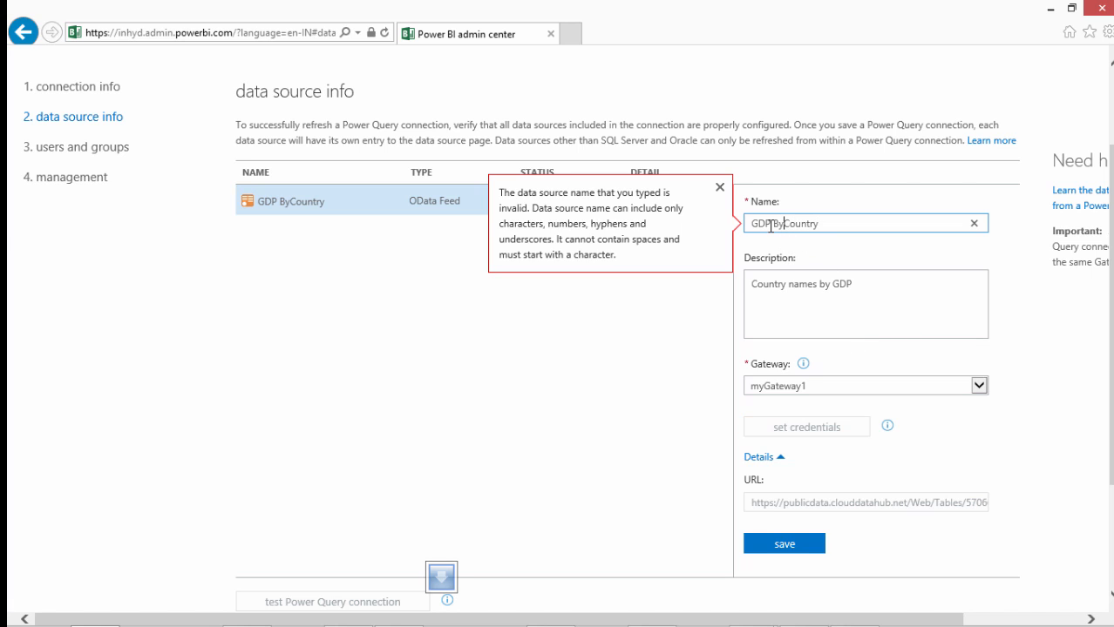
{"action": "key", "text": "BackSpace"}
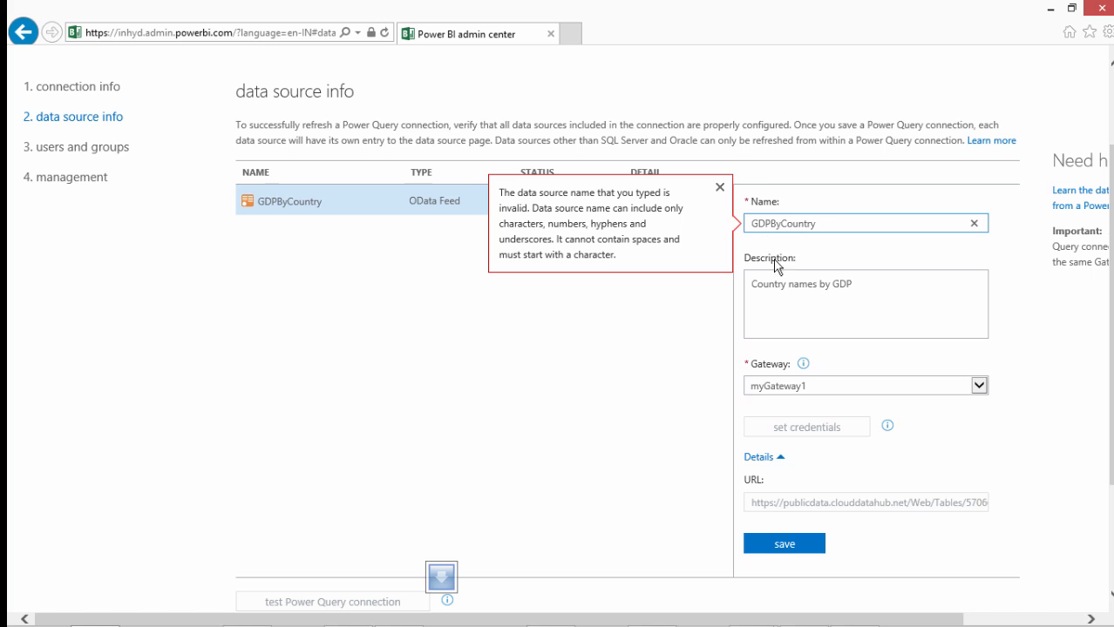
{"action": "left_click", "coordinate": [775, 547]}
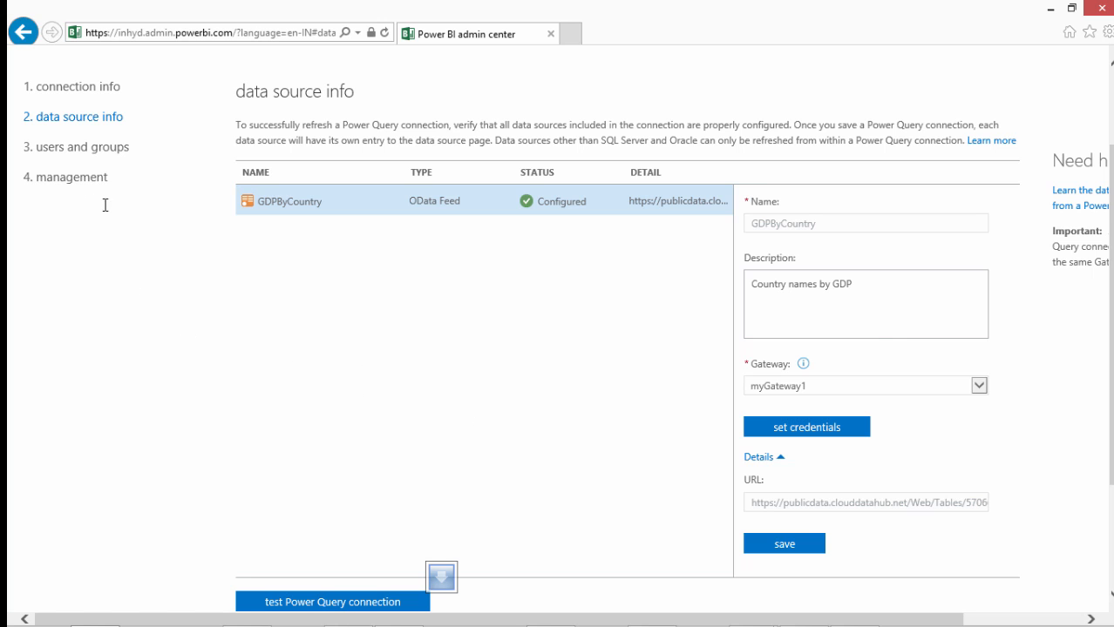
{"action": "scroll", "coordinate": [105, 206], "scroll_direction": "down", "scroll_amount": 3}
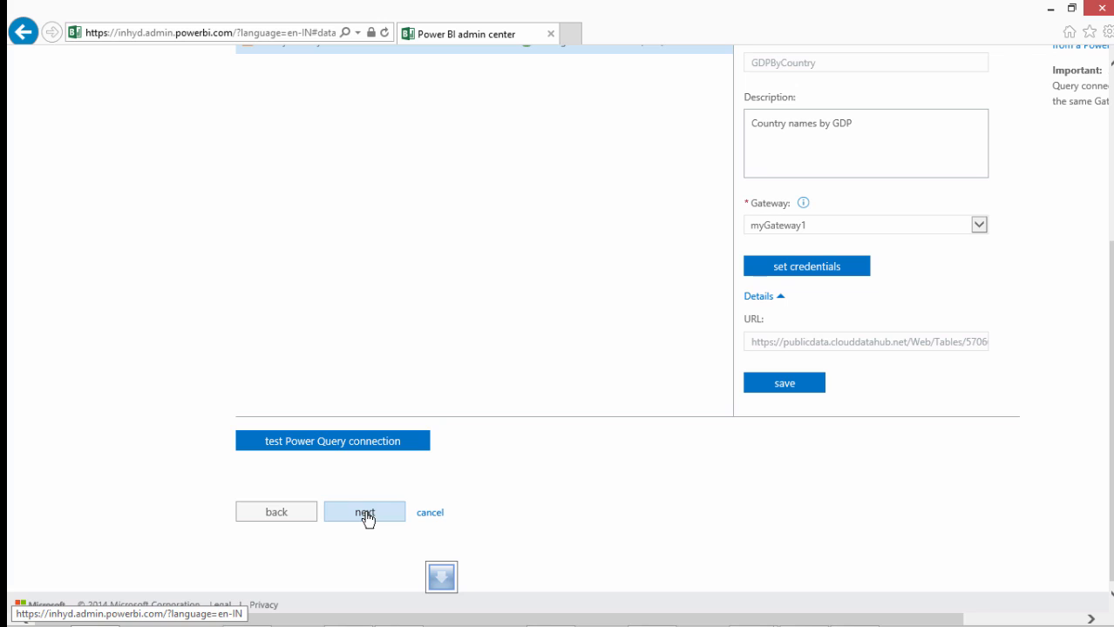
{"action": "left_click", "coordinate": [350, 449]}
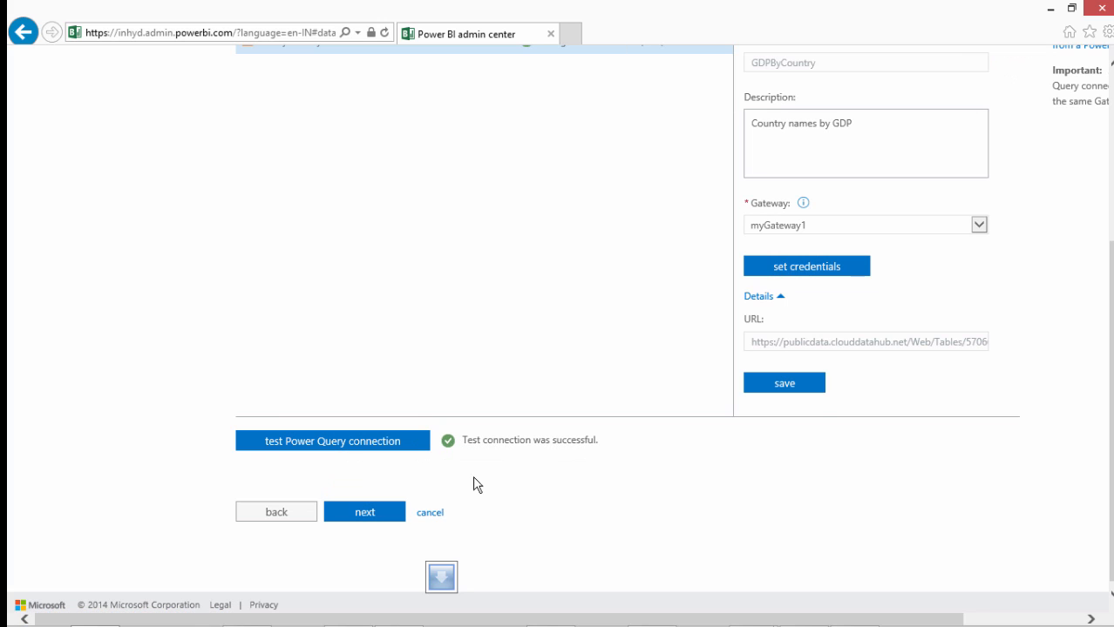
Finish the new data source with the existing user access and no administrative groups, and save it
{"action": "left_click", "coordinate": [366, 513]}
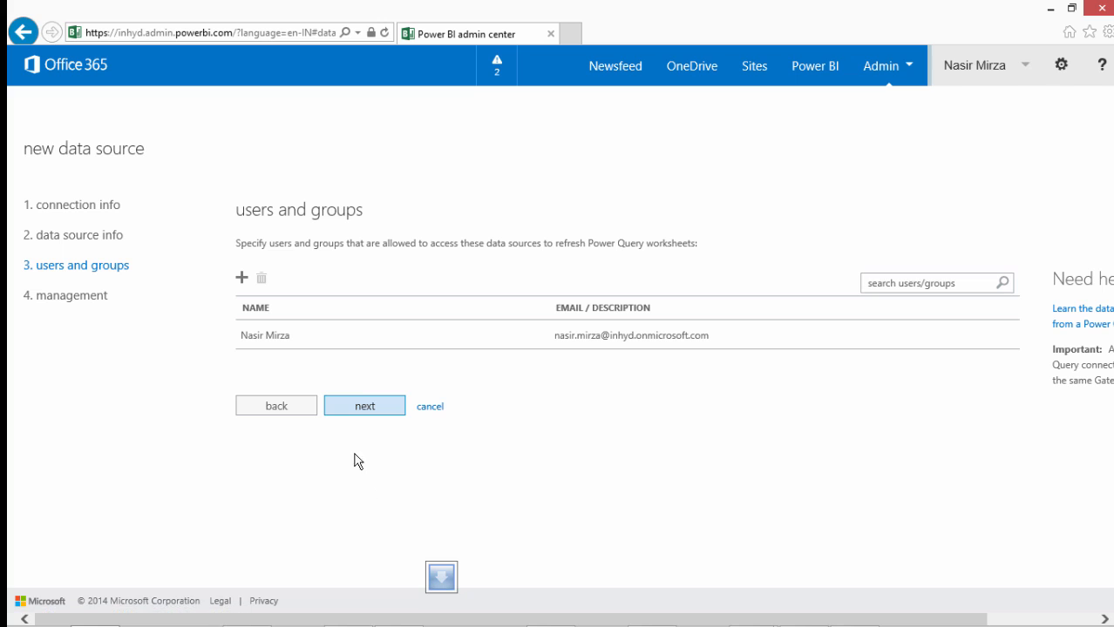
{"action": "left_click", "coordinate": [363, 408]}
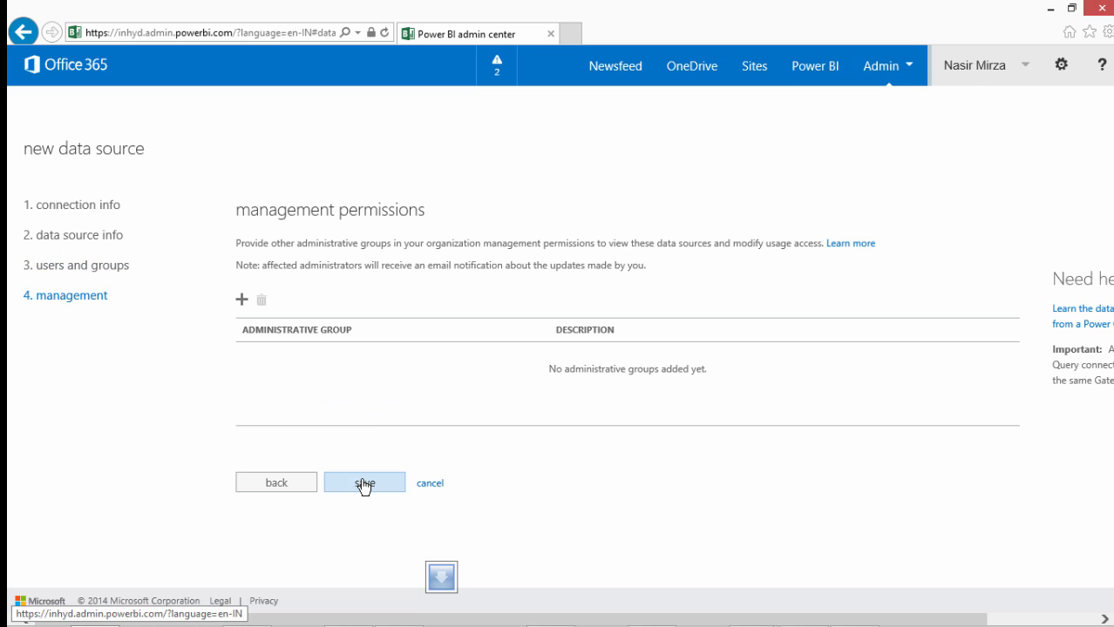
{"action": "left_click", "coordinate": [364, 485]}
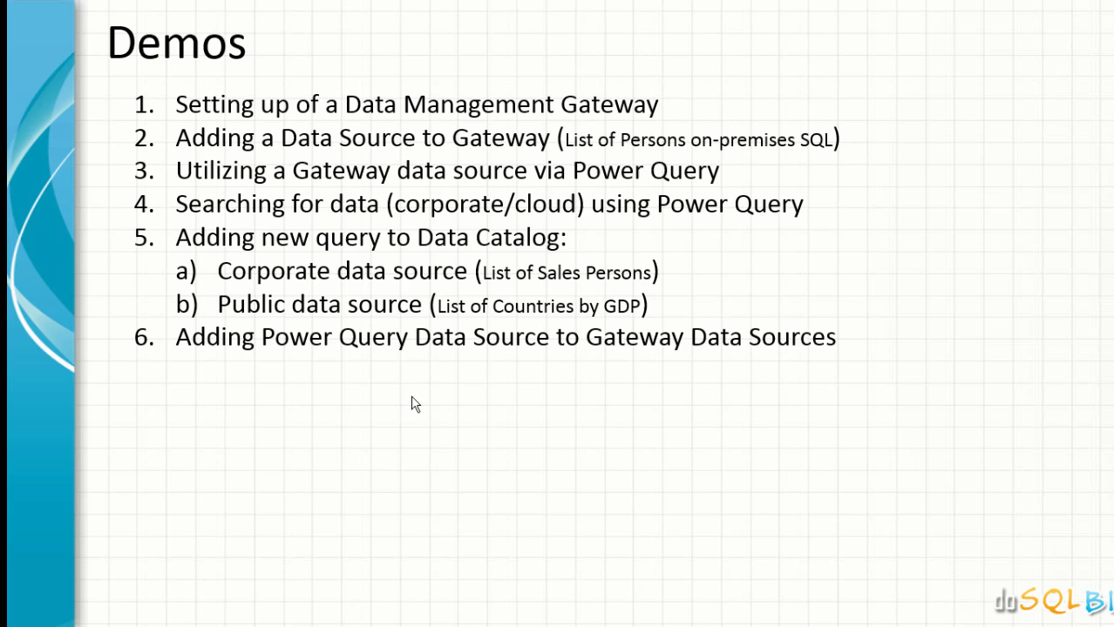
{"action": "left_click", "coordinate": [413, 403]}
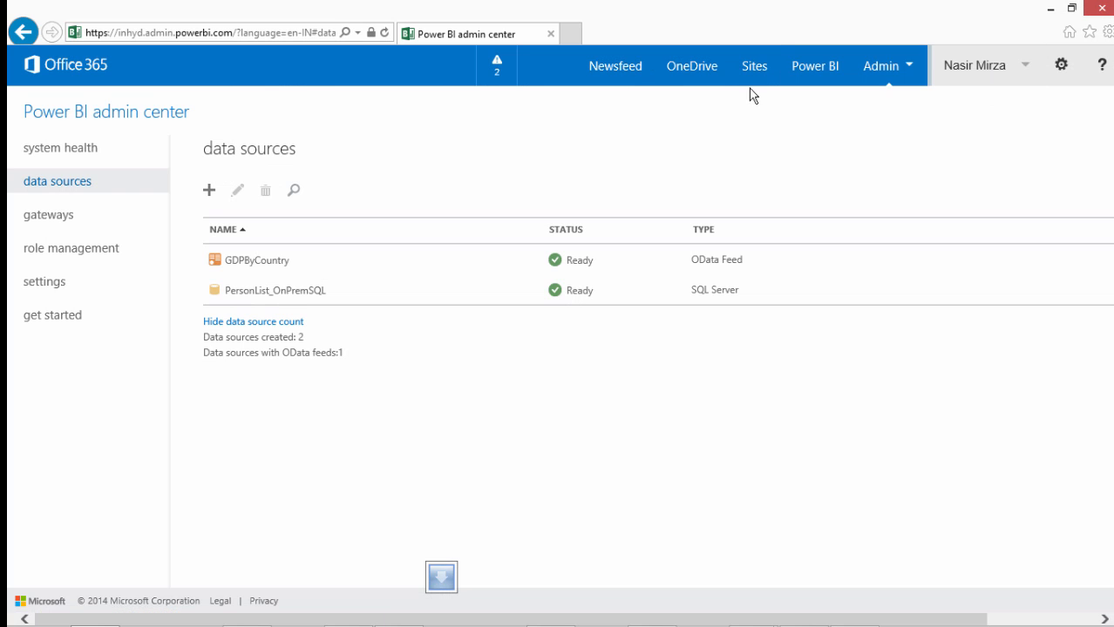
Open the Power BI page of the doSQLBI Team Site and go to its documents
{"action": "left_click", "coordinate": [755, 70]}
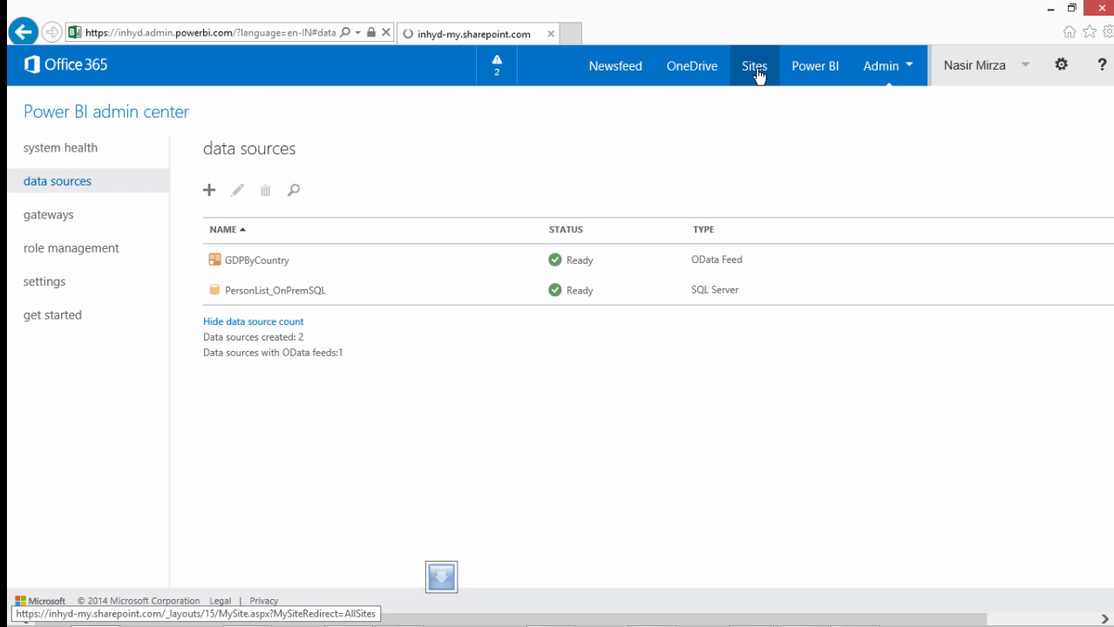
{"action": "left_click", "coordinate": [246, 242]}
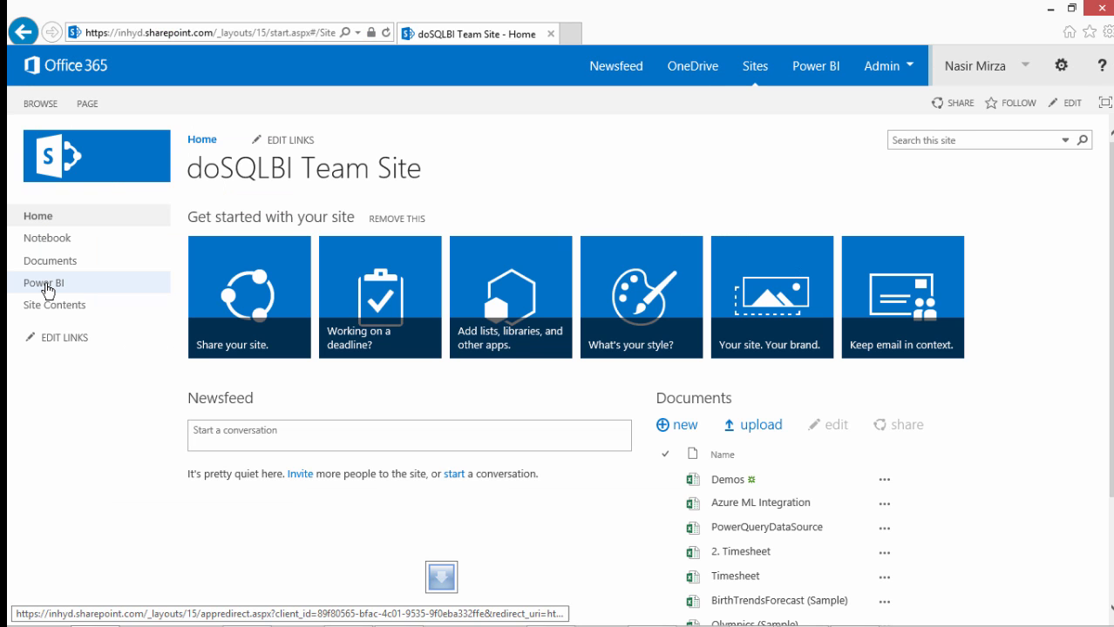
{"action": "left_click", "coordinate": [45, 285]}
{"action": "scroll", "coordinate": [558, 349], "scroll_direction": "down", "scroll_amount": 5}
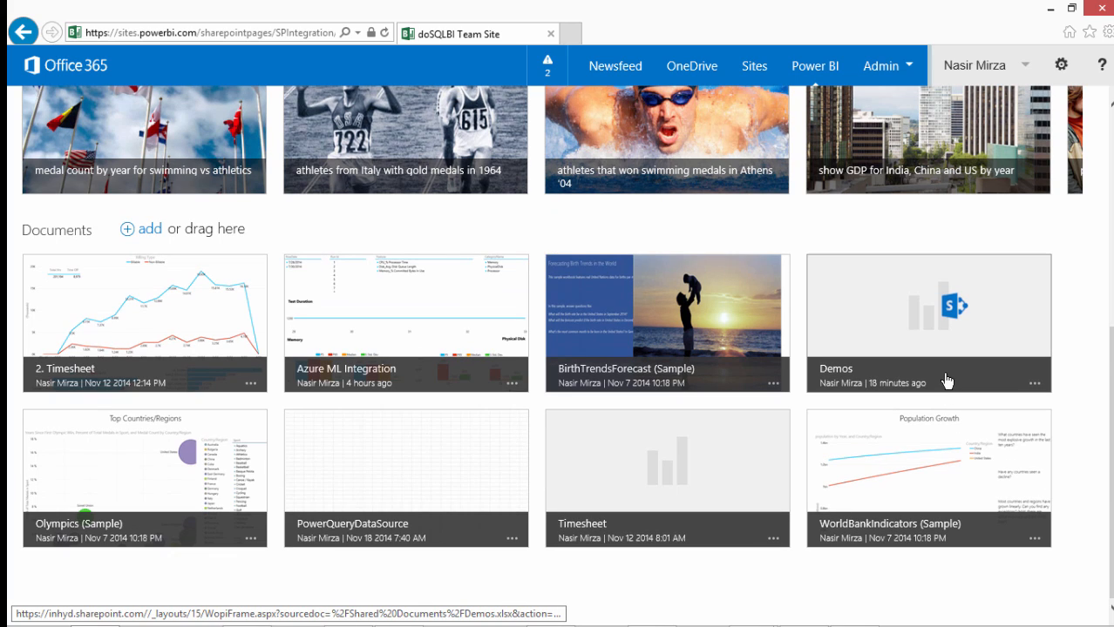
Enable the Demos report in Power BI for Office 365 without opening it
{"action": "left_click", "coordinate": [1034, 386]}
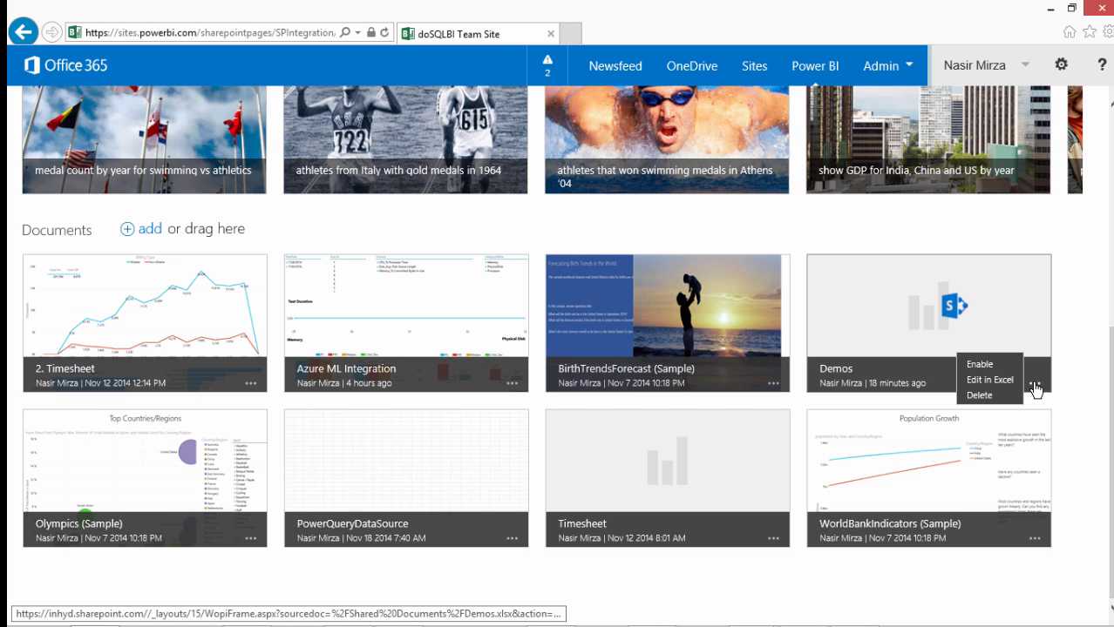
{"action": "left_click", "coordinate": [977, 365]}
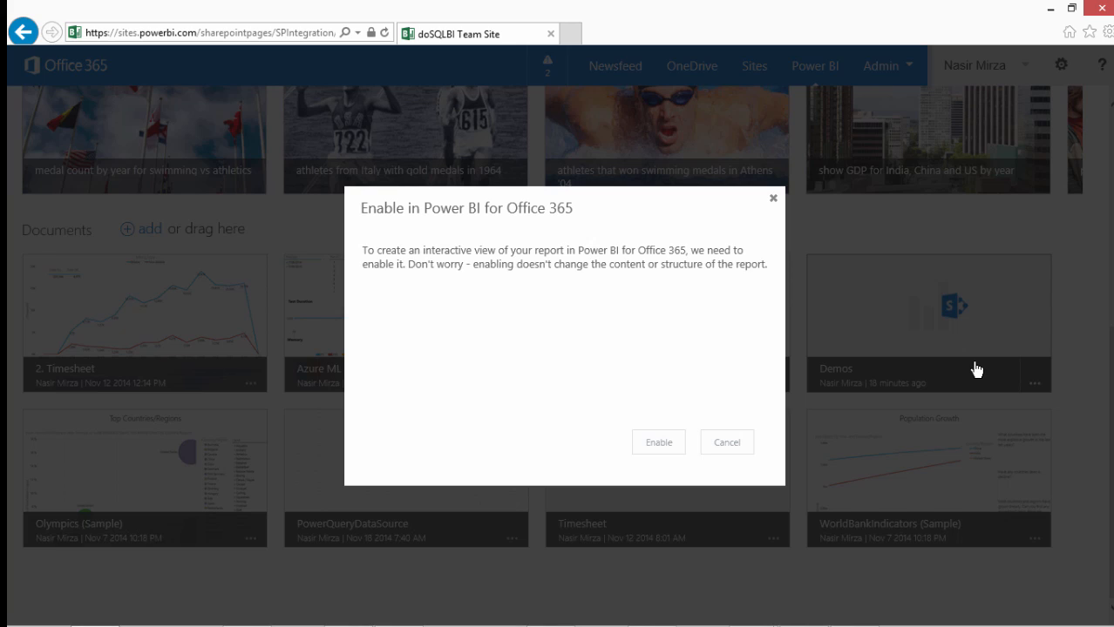
{"action": "left_click", "coordinate": [660, 444]}
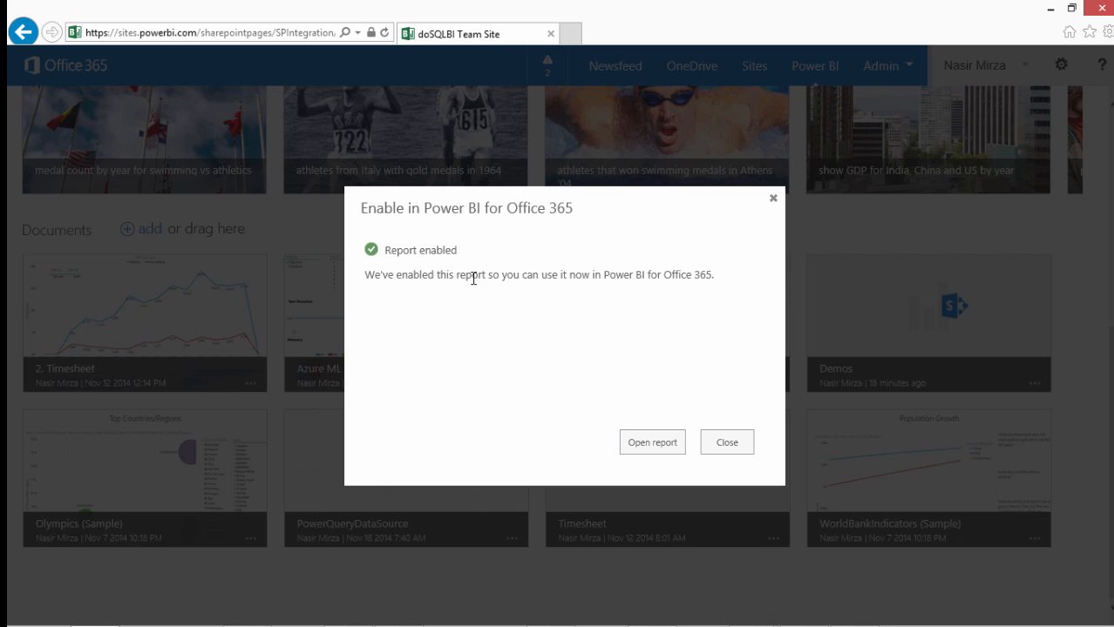
{"action": "left_click", "coordinate": [723, 442]}
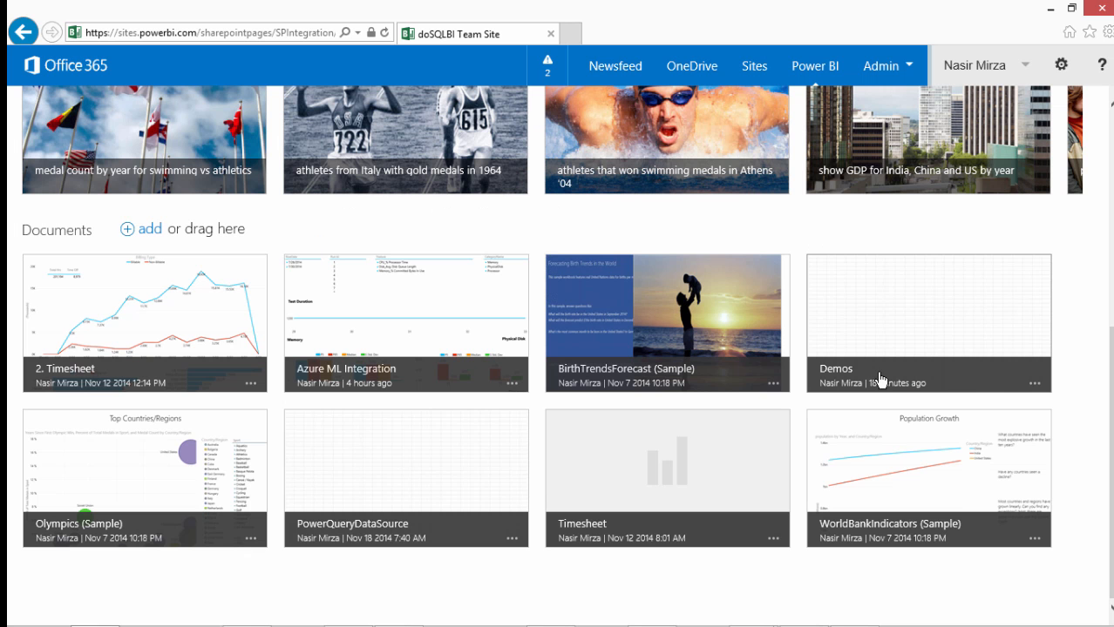
Turn on scheduled data refresh for the Demos report, with only the Power Query - Person connection selected
{"action": "left_click", "coordinate": [1034, 384]}
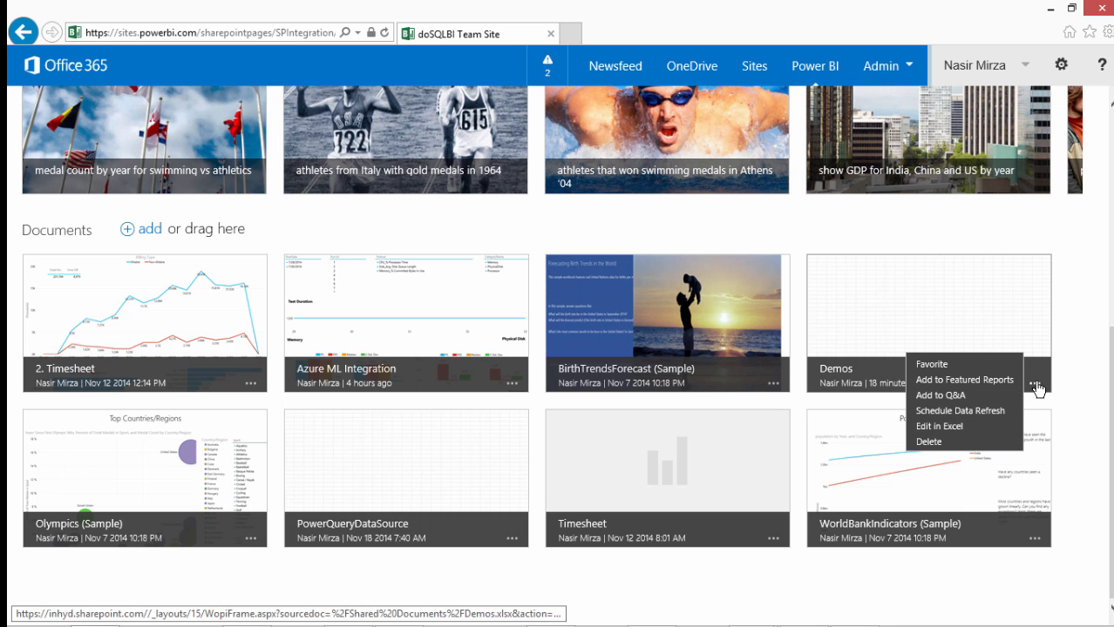
{"action": "left_click", "coordinate": [973, 412]}
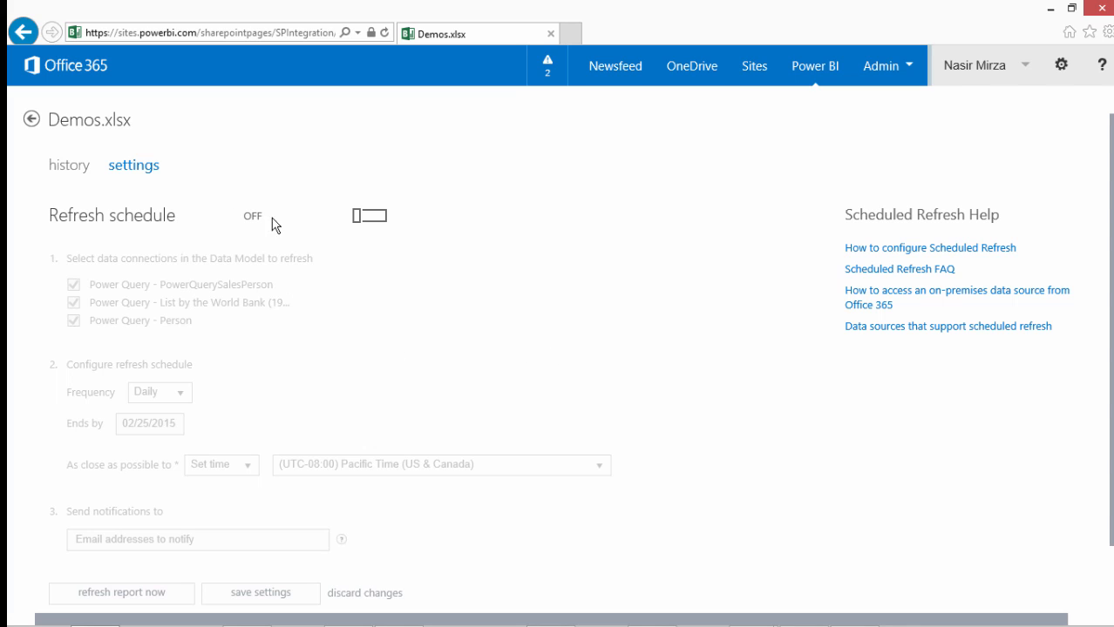
{"action": "left_click", "coordinate": [380, 224]}
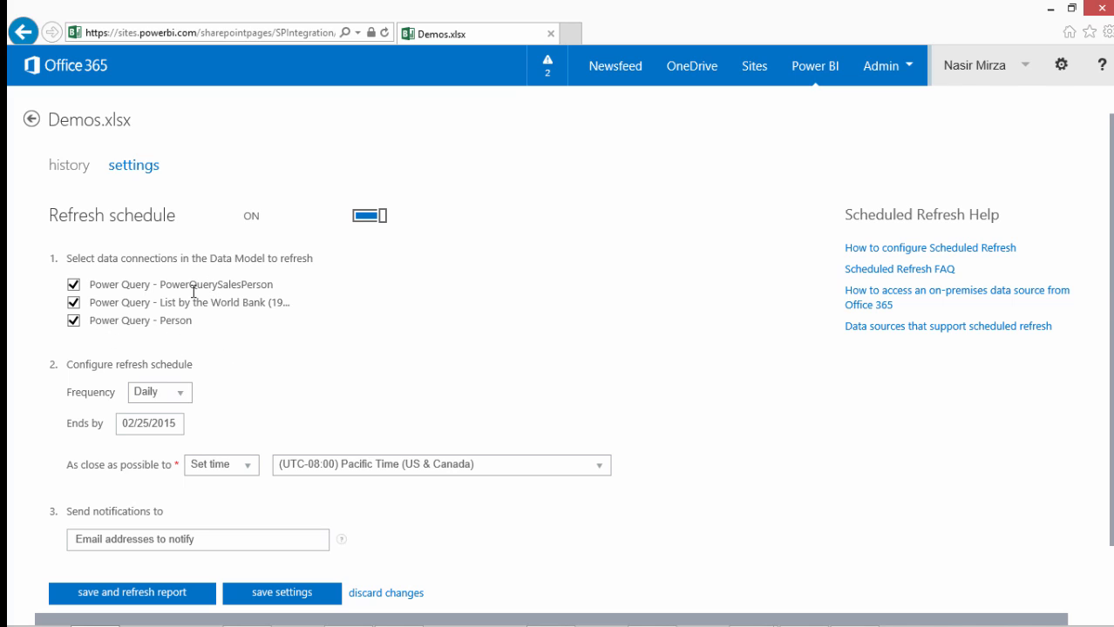
{"action": "left_click", "coordinate": [73, 285]}
{"action": "left_click", "coordinate": [74, 303]}
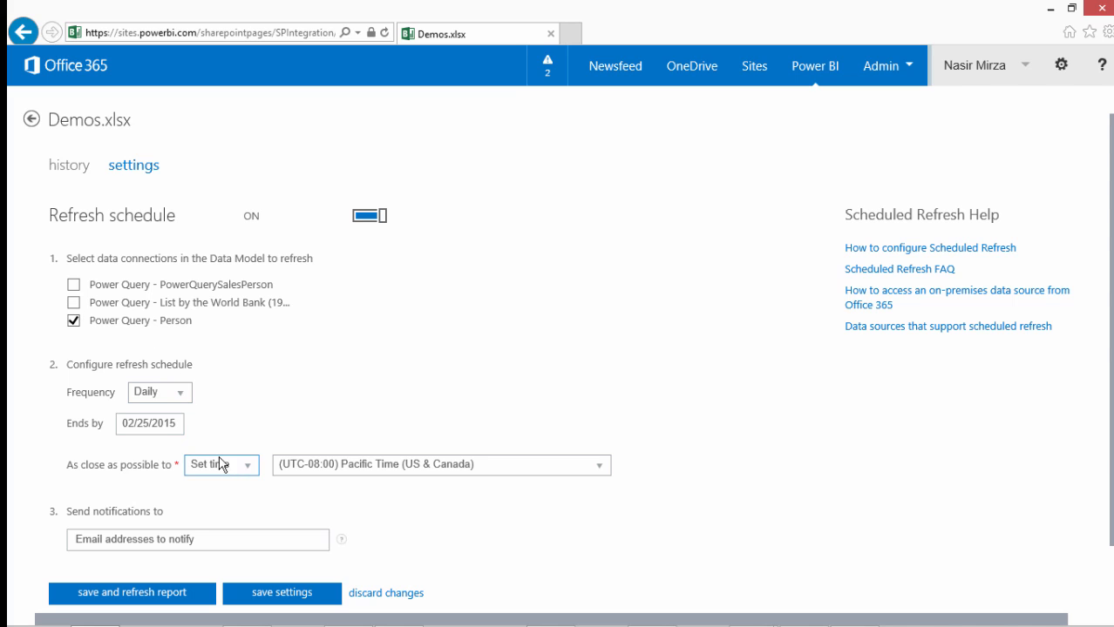
Schedule the refresh daily as close as possible to 03:00 AM in (UTC-08:00) Pacific Time (US & Canada)
{"action": "left_click", "coordinate": [183, 397]}
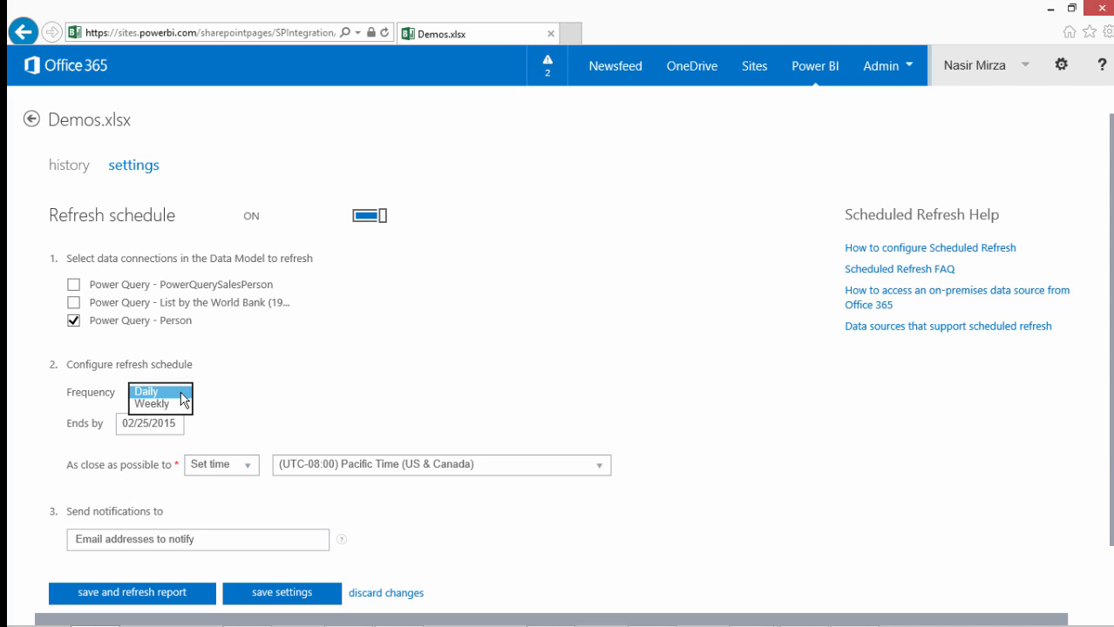
{"action": "left_click", "coordinate": [181, 393]}
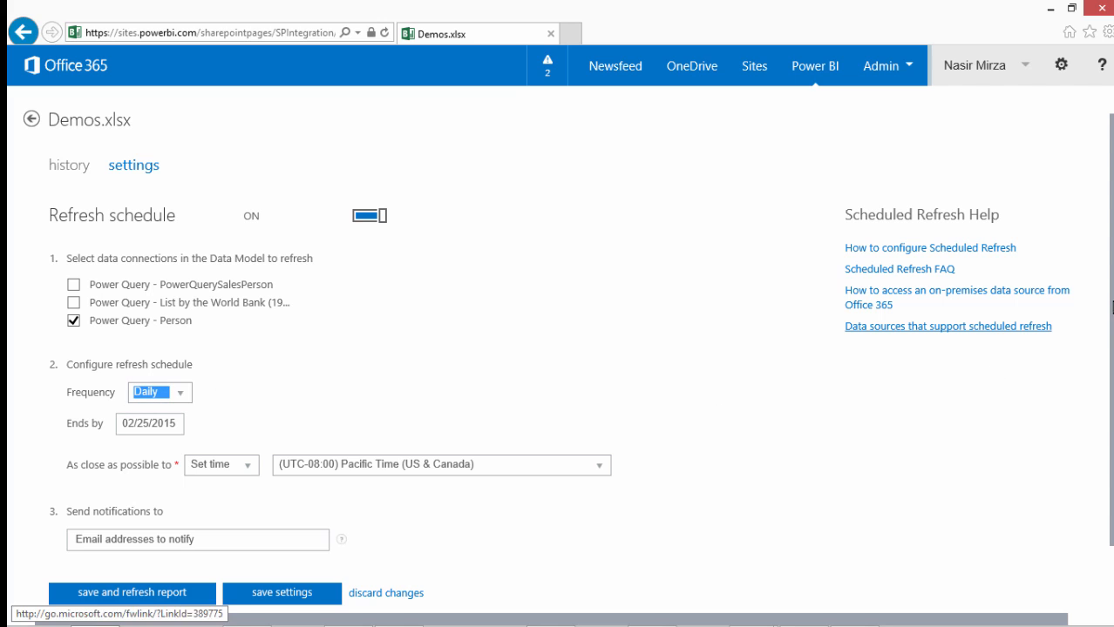
{"action": "scroll", "coordinate": [875, 386], "scroll_direction": "down", "scroll_amount": 1}
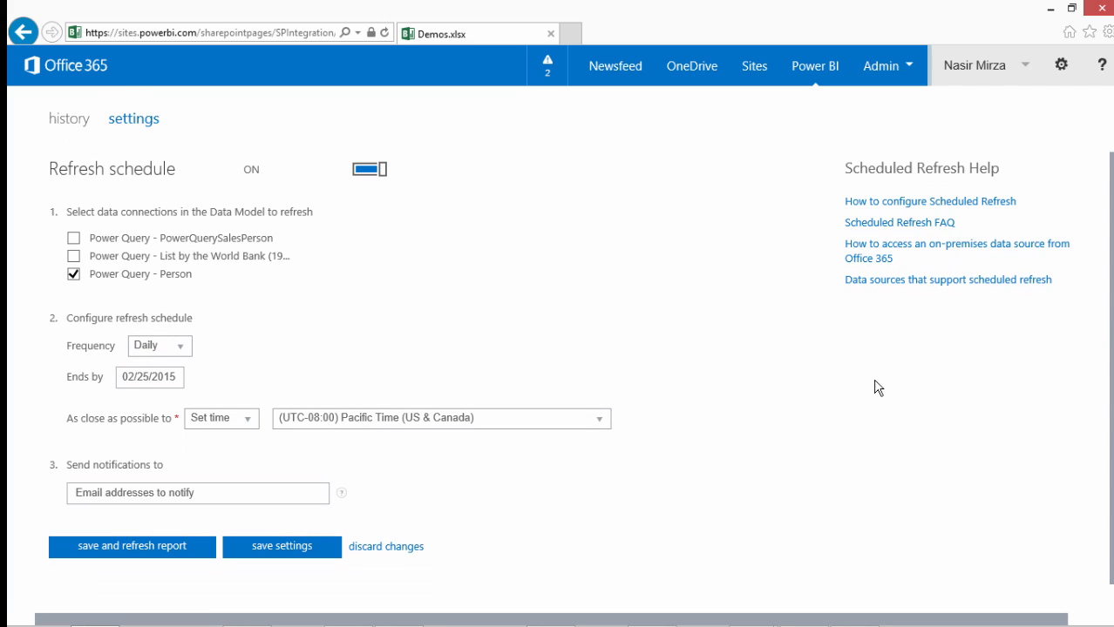
{"action": "left_click", "coordinate": [598, 423]}
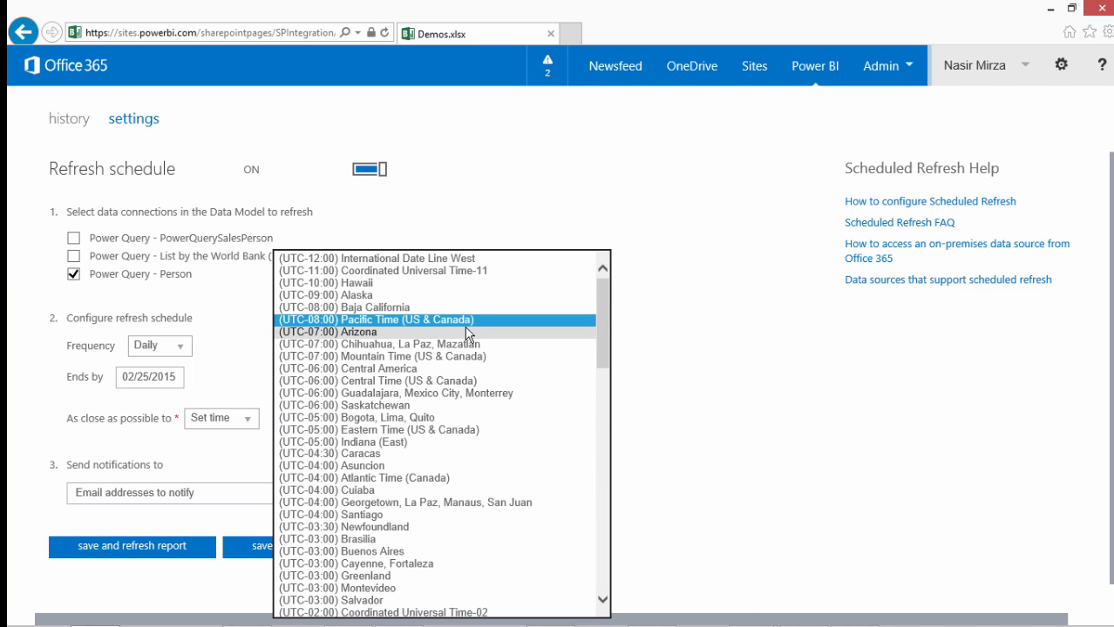
{"action": "left_click", "coordinate": [460, 320]}
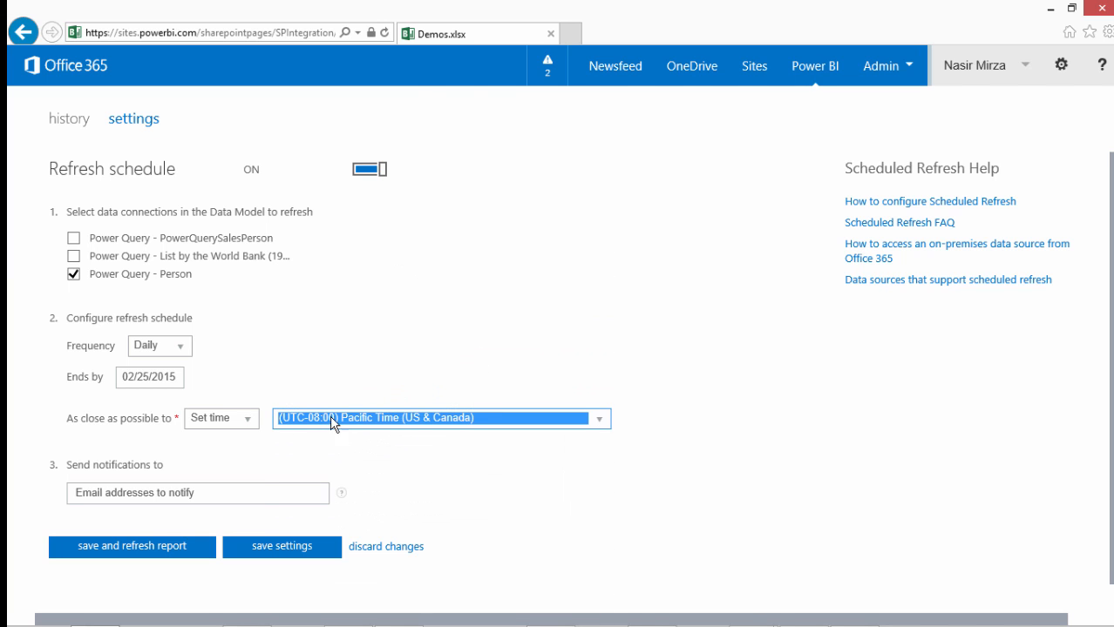
{"action": "left_click", "coordinate": [249, 422]}
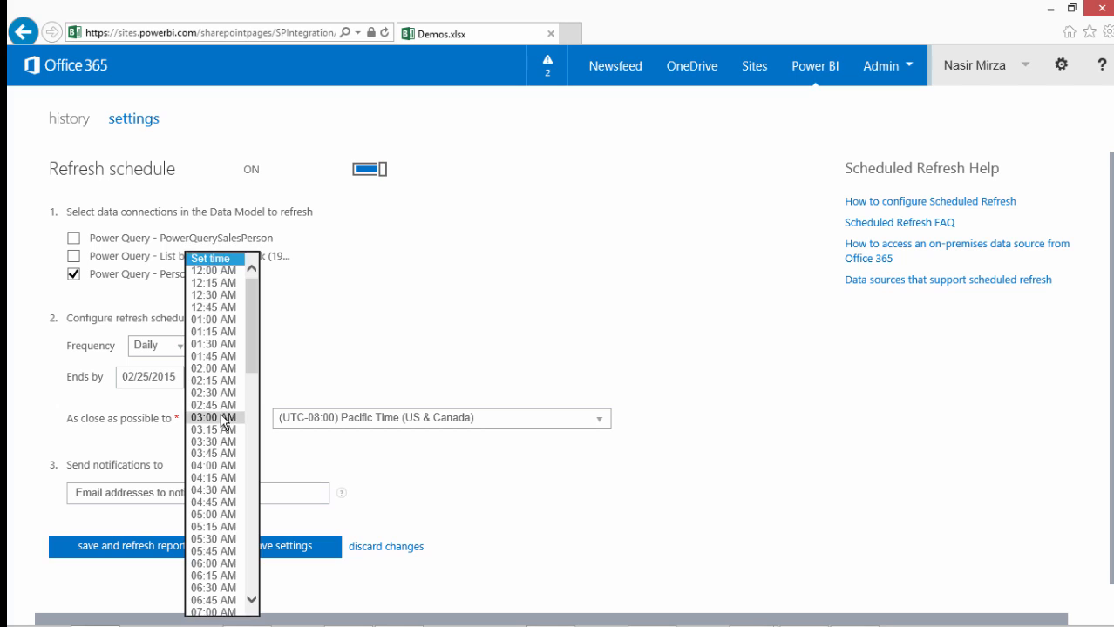
{"action": "left_click", "coordinate": [218, 419]}
Enter the recipient's e-mail address for the refresh notifications
{"action": "left_click", "coordinate": [223, 492]}
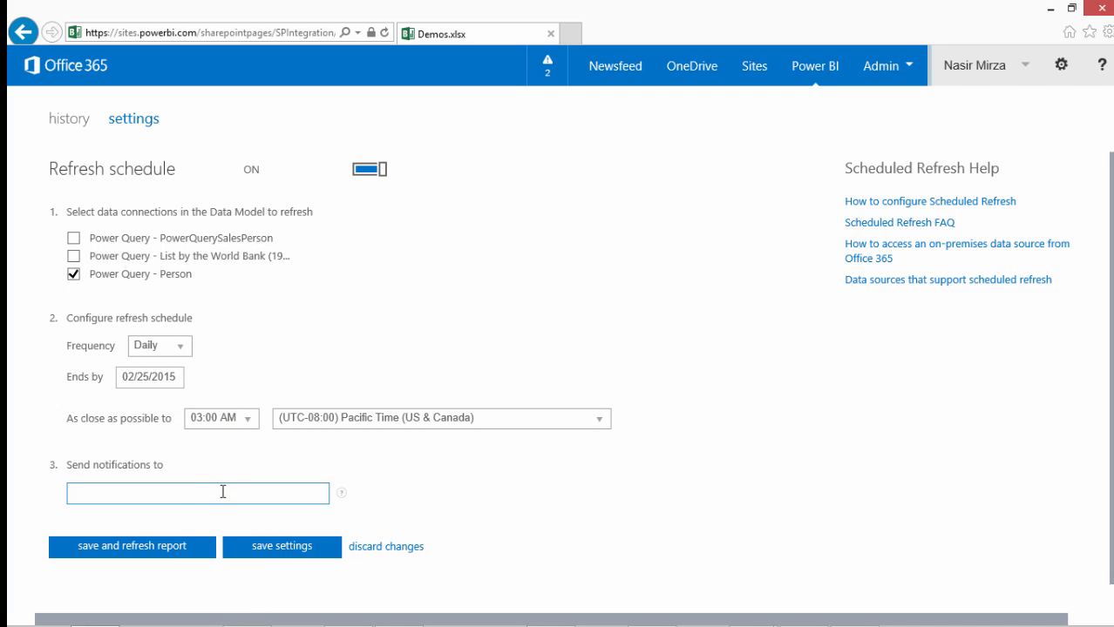
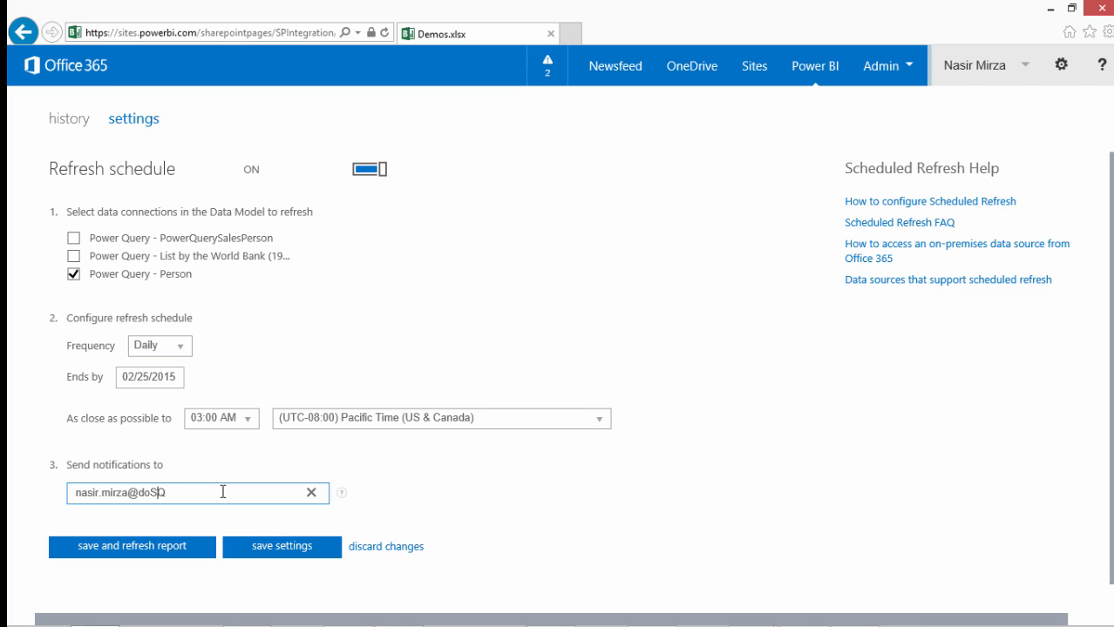
Save the refresh settings with an immediate report refresh, and open the report's refresh history
{"action": "left_click", "coordinate": [281, 546]}
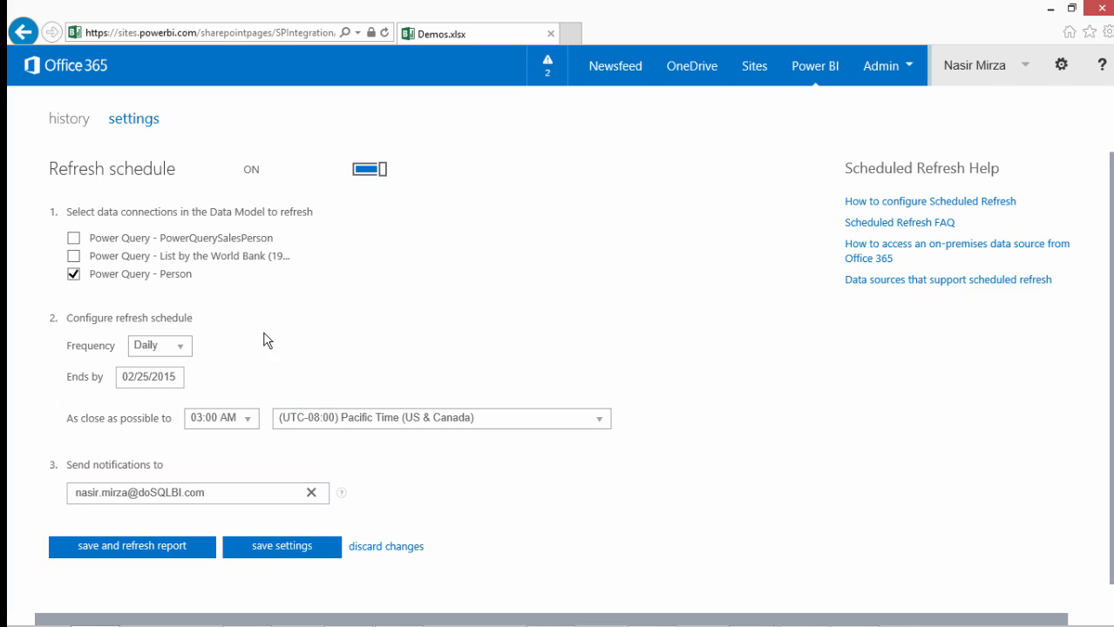
{"action": "left_click", "coordinate": [124, 552]}
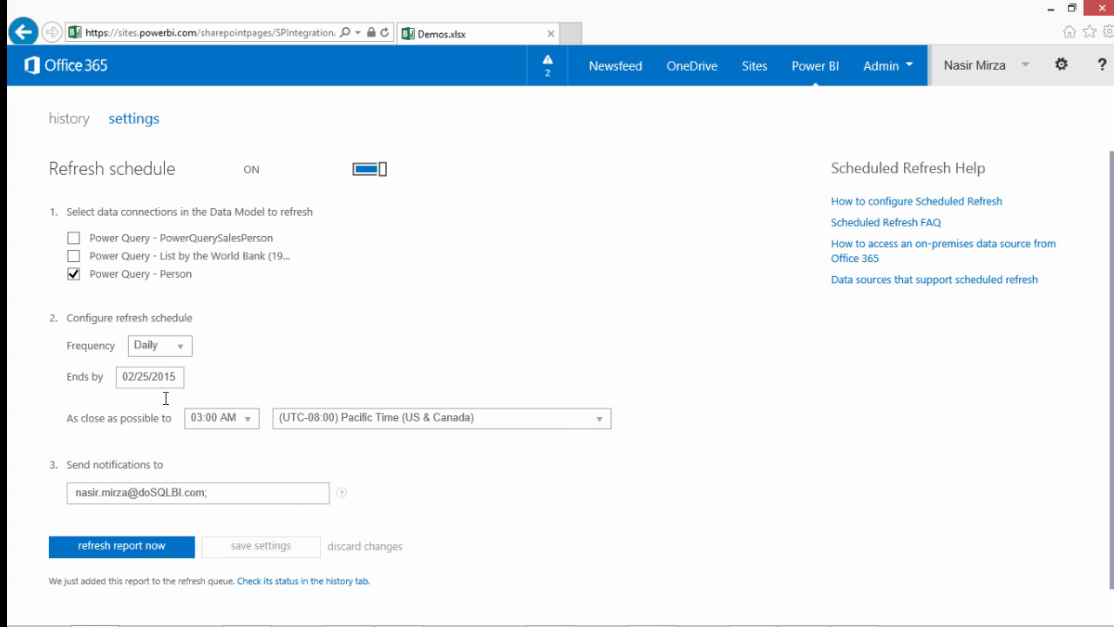
{"action": "left_click", "coordinate": [279, 581]}
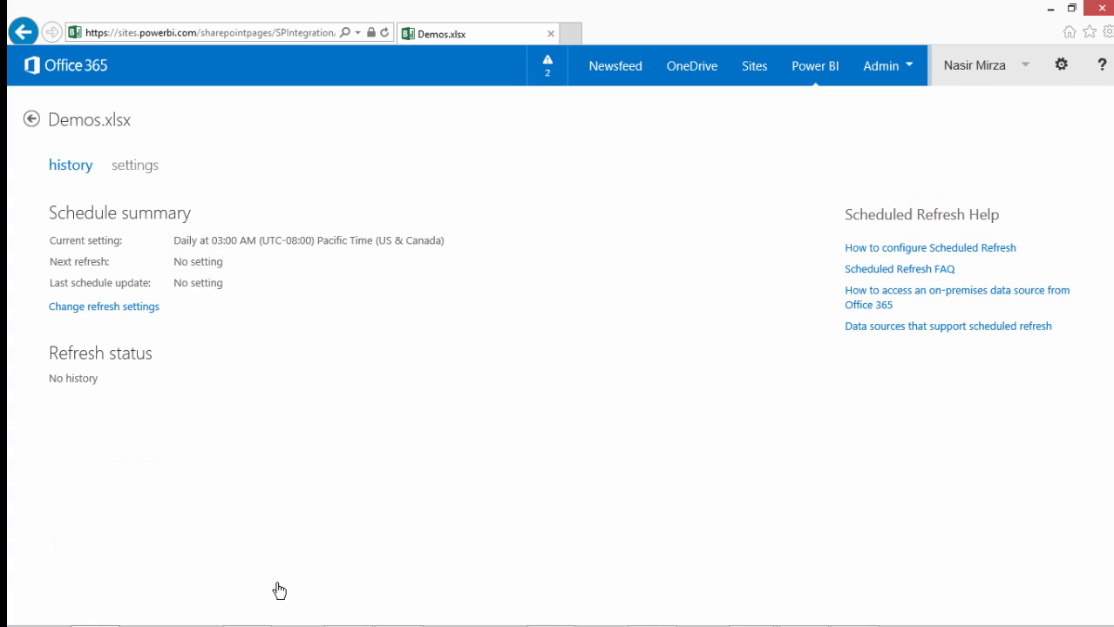